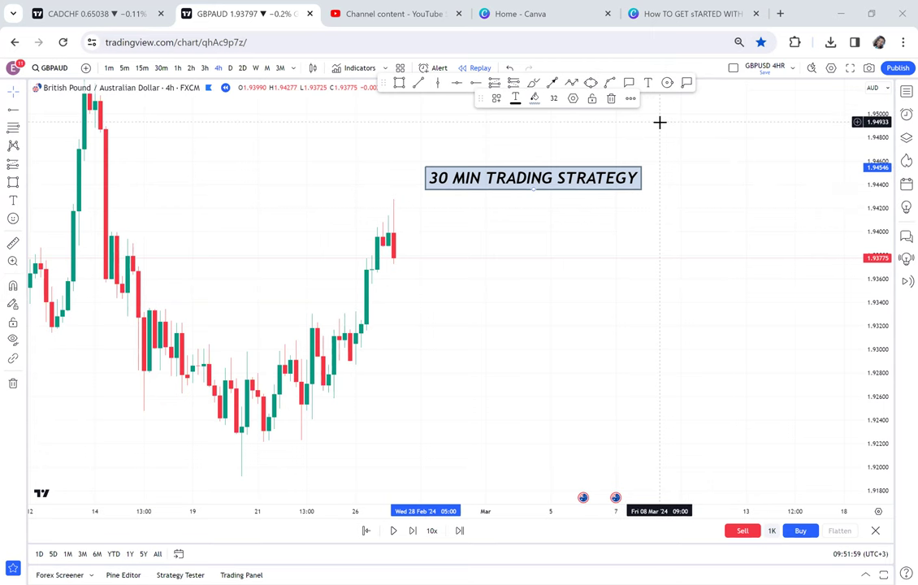
Step: Add a text label reading "4HR = 30 MIN" below the "30 MIN TRADING STRATEGY" title on the chart
click(649, 84)
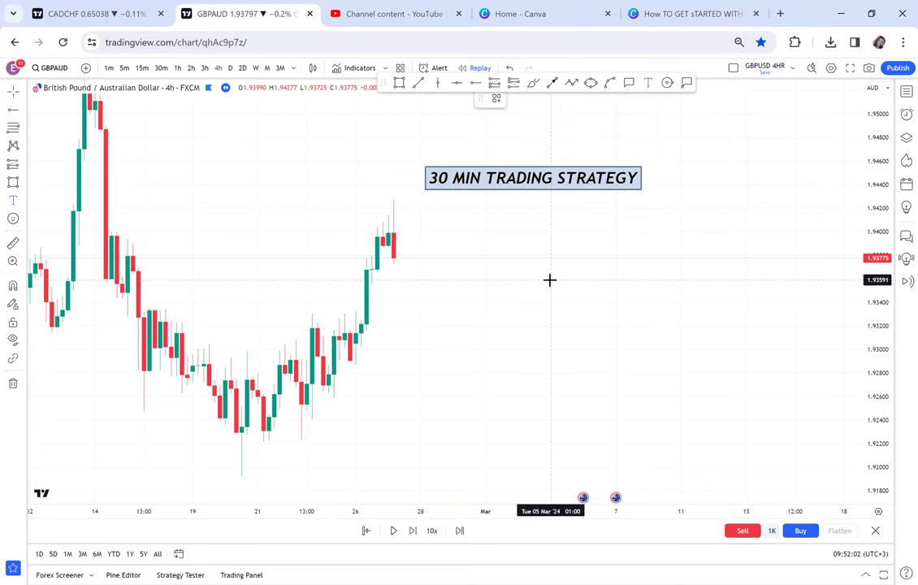
click(479, 286)
text(4HR = )
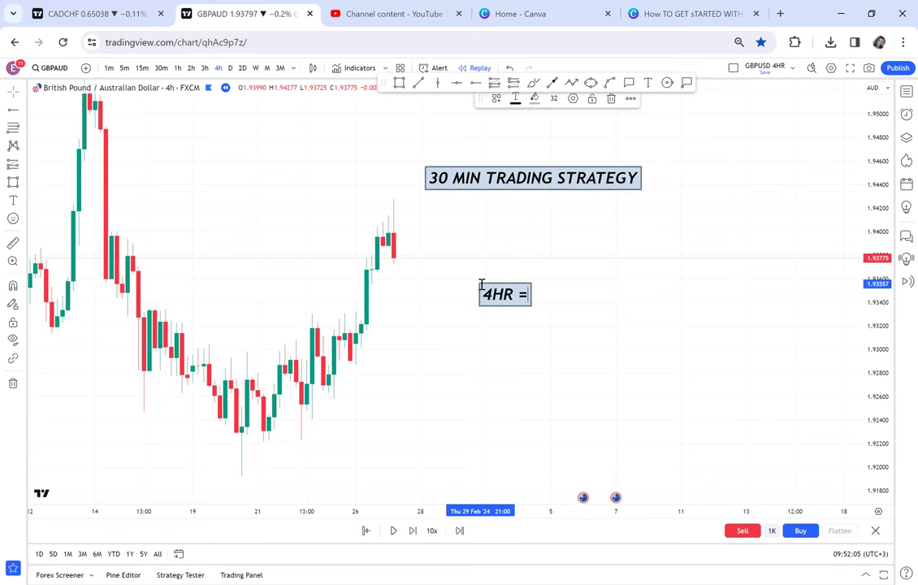
text(30 MIN)
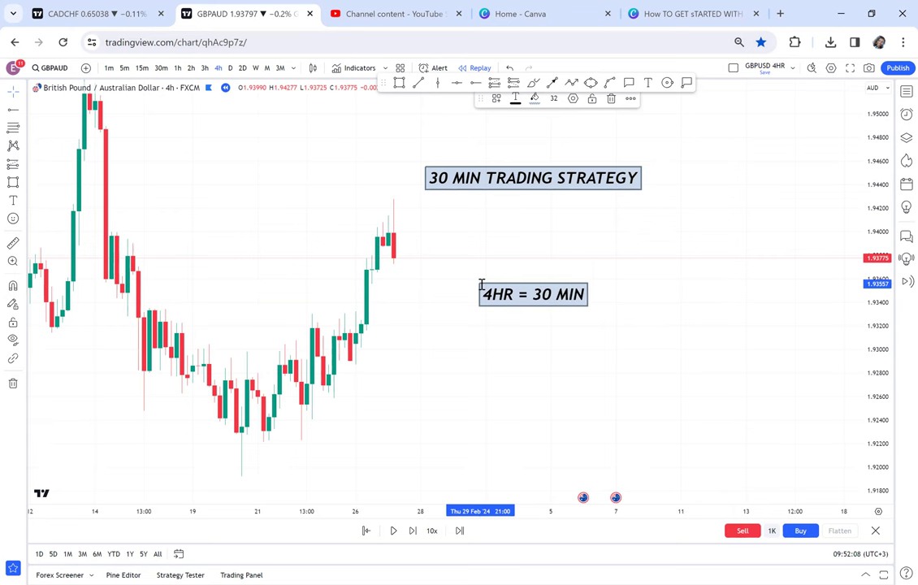
click(611, 295)
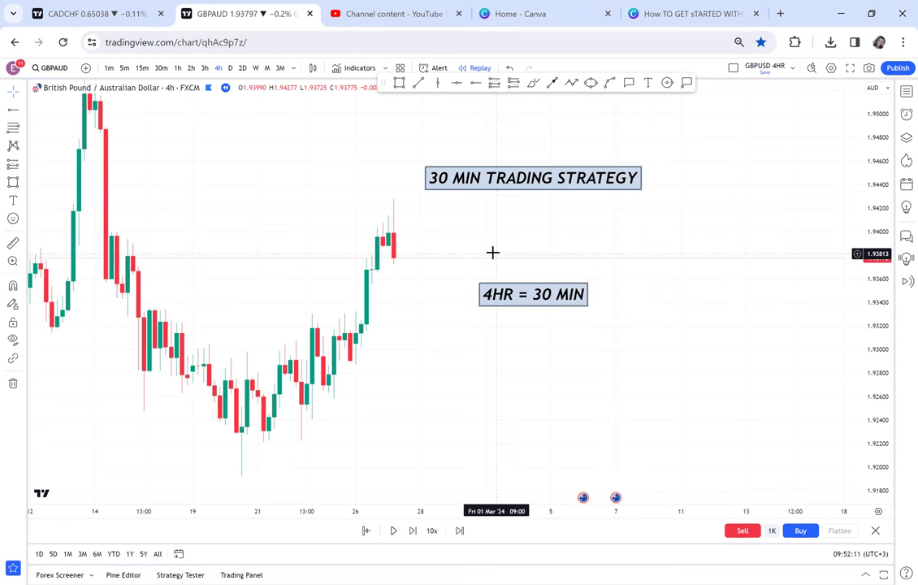
Step: Delete the "30 MIN TRADING STRATEGY" and "4HR = 30 MIN" text labels from the chart
drag(492, 253, 548, 230)
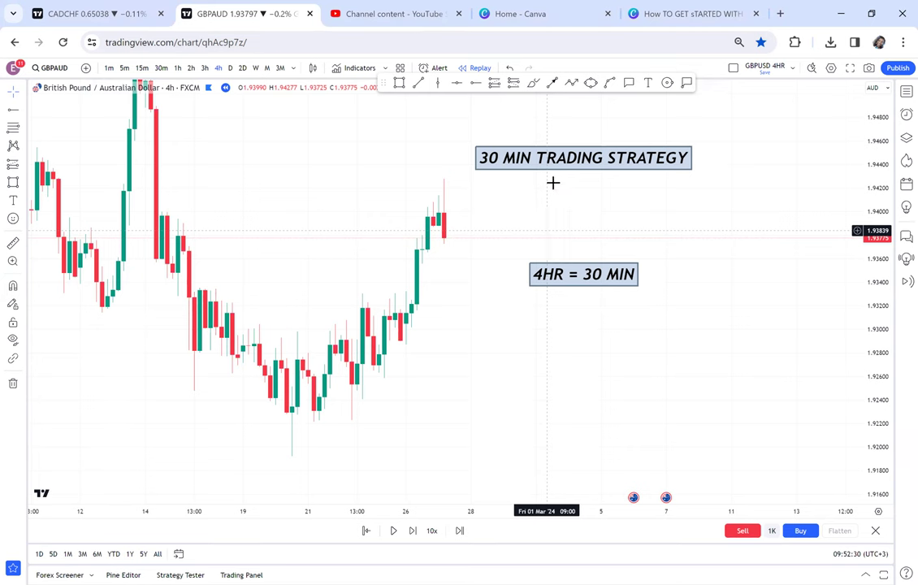
click(577, 169)
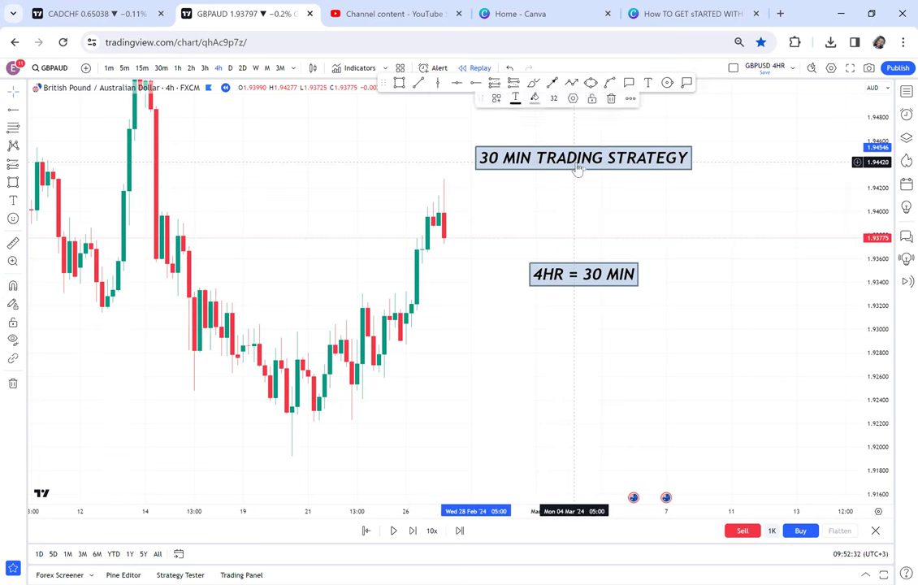
key(Delete)
click(584, 279)
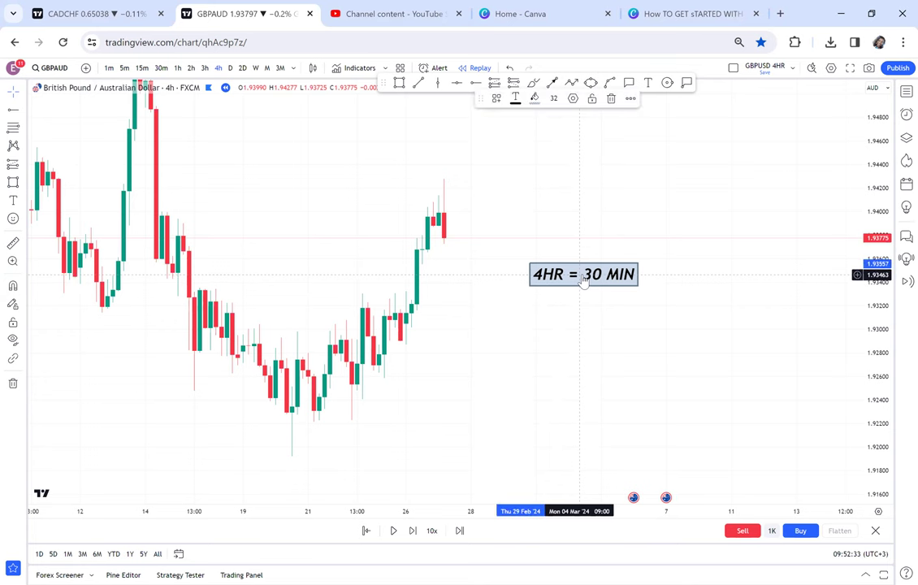
key(Delete)
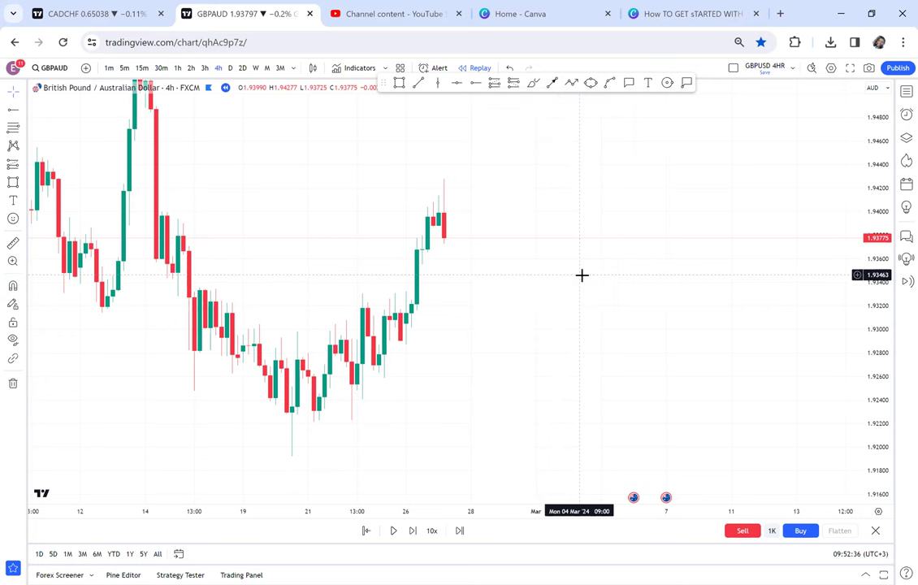
Step: Make Horizontal Ray the first favourite drawing tool and draw a ray at 1.93300 along the 22–26 February swing highs
scroll(856, 359, up, 2)
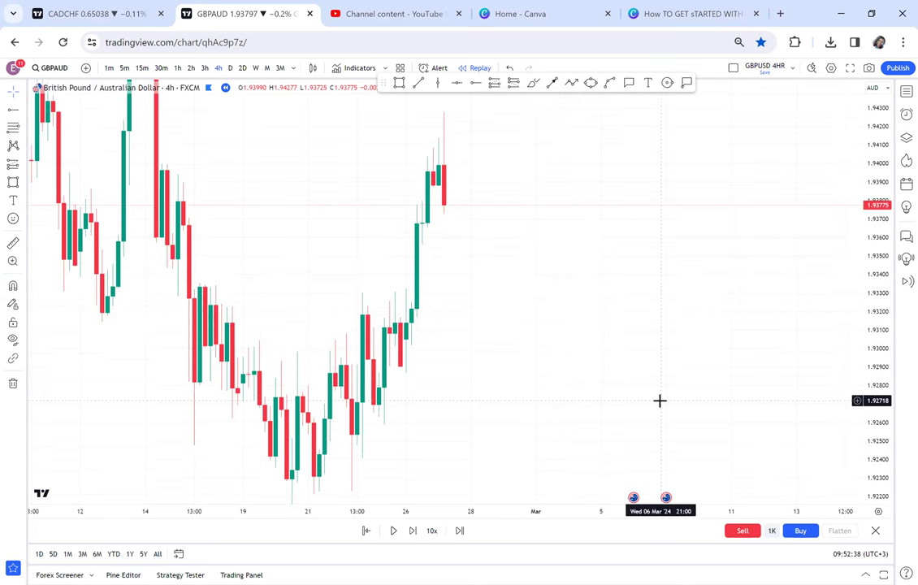
drag(647, 394, 615, 342)
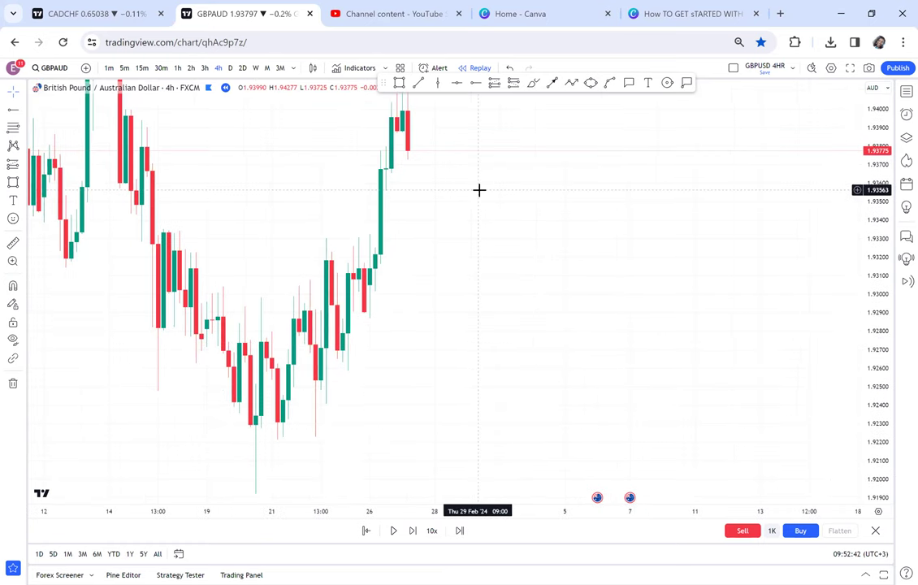
drag(477, 83, 399, 83)
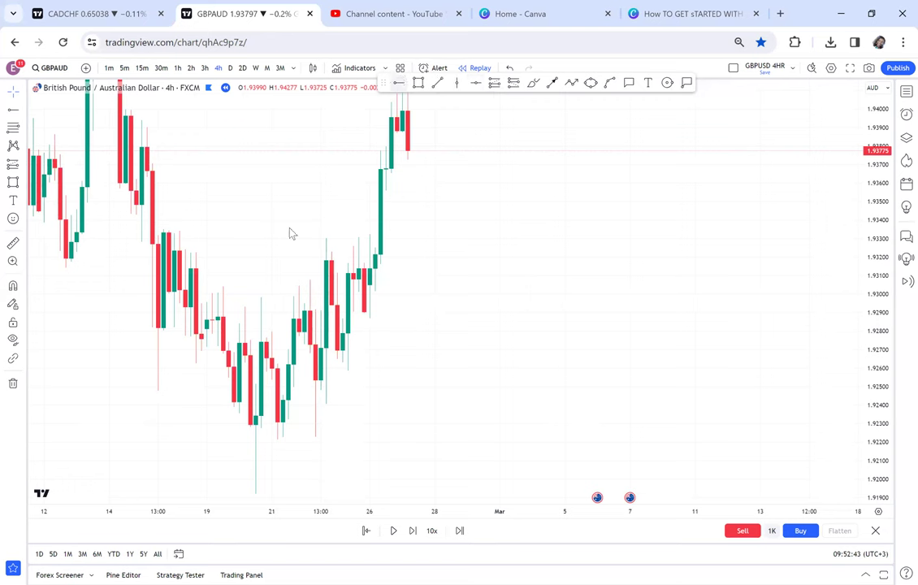
click(399, 82)
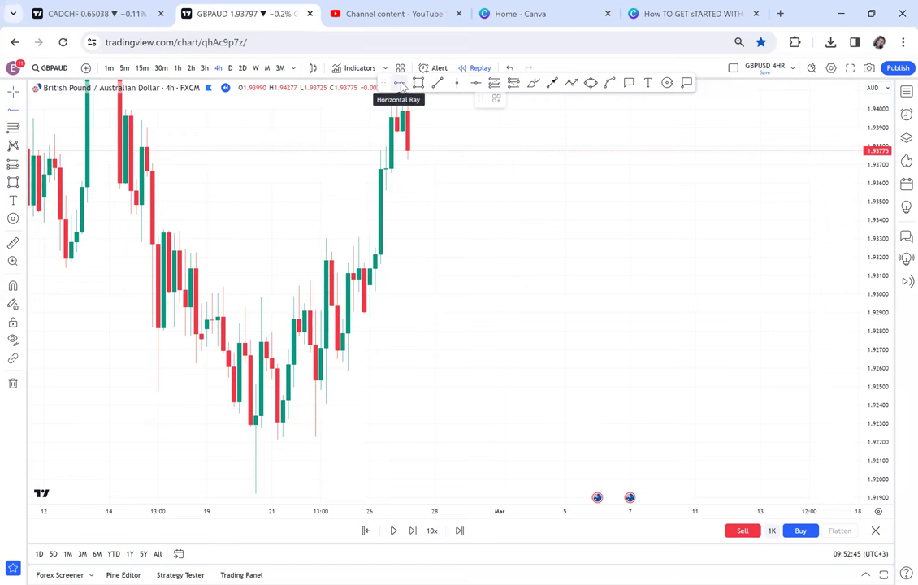
click(284, 239)
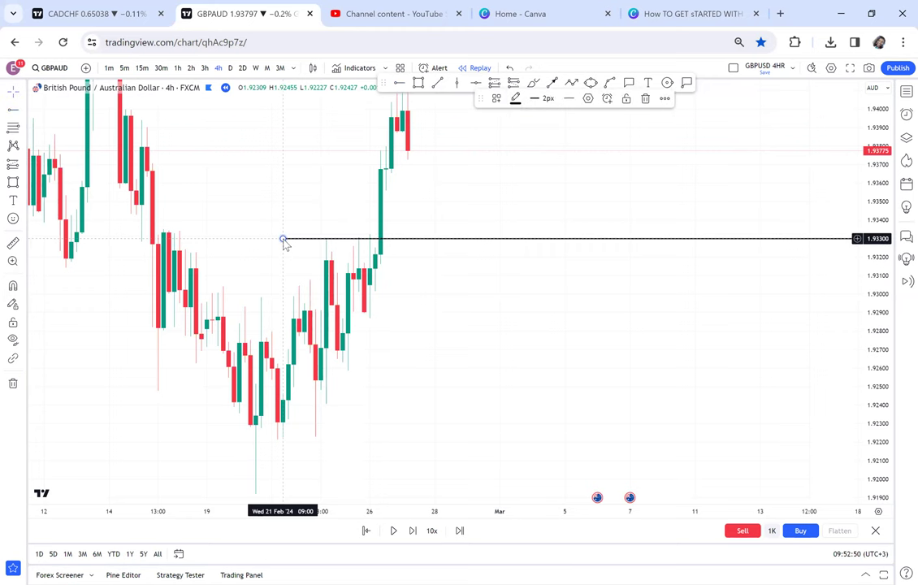
click(453, 247)
Step: Add a second horizontal ray and position it at 1.94004, starting just before the 14 February highs
drag(426, 130, 423, 98)
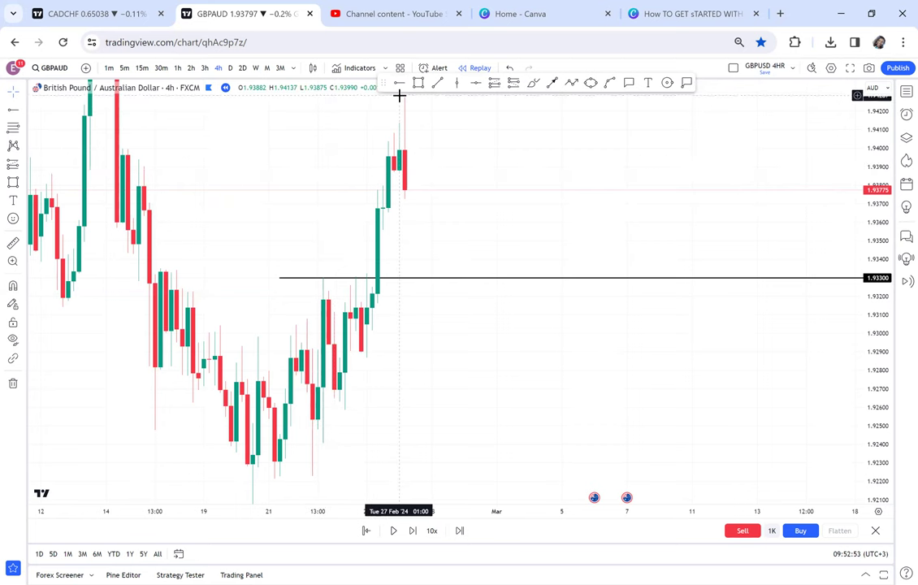
click(334, 183)
drag(459, 250, 504, 273)
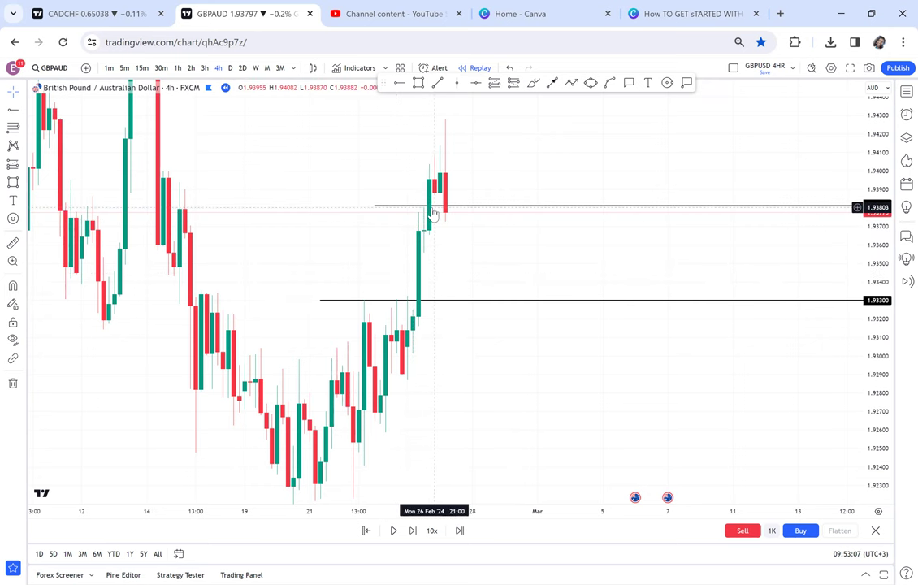
drag(375, 208, 152, 170)
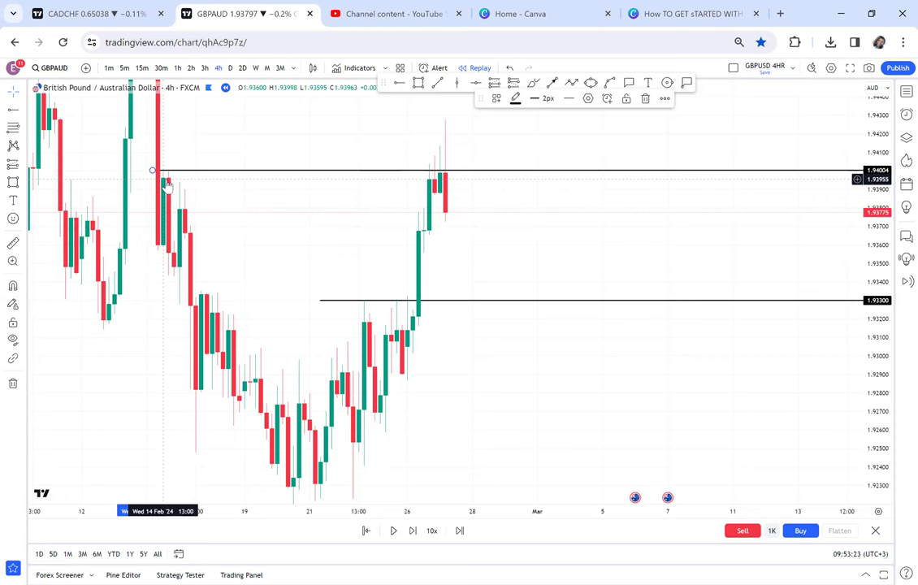
click(383, 205)
drag(386, 212, 396, 222)
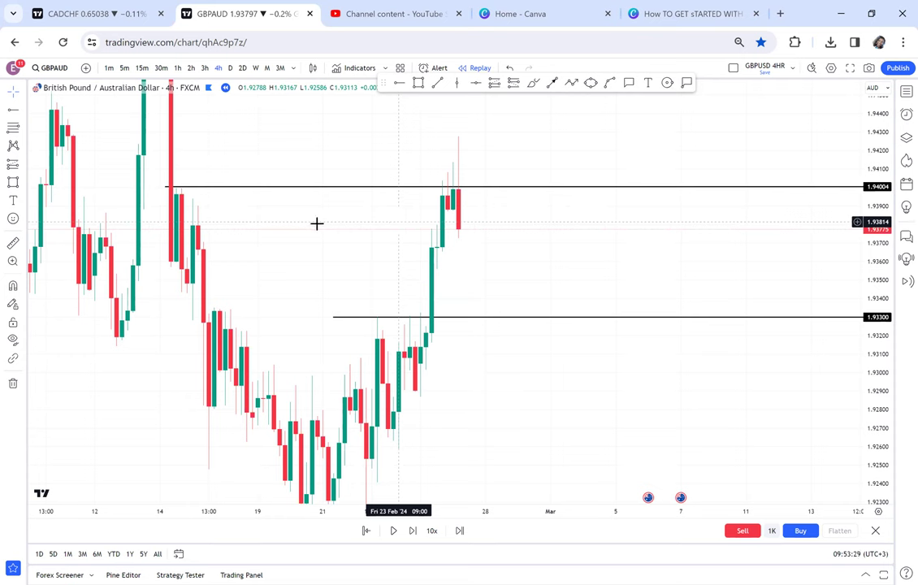
drag(451, 190, 452, 187)
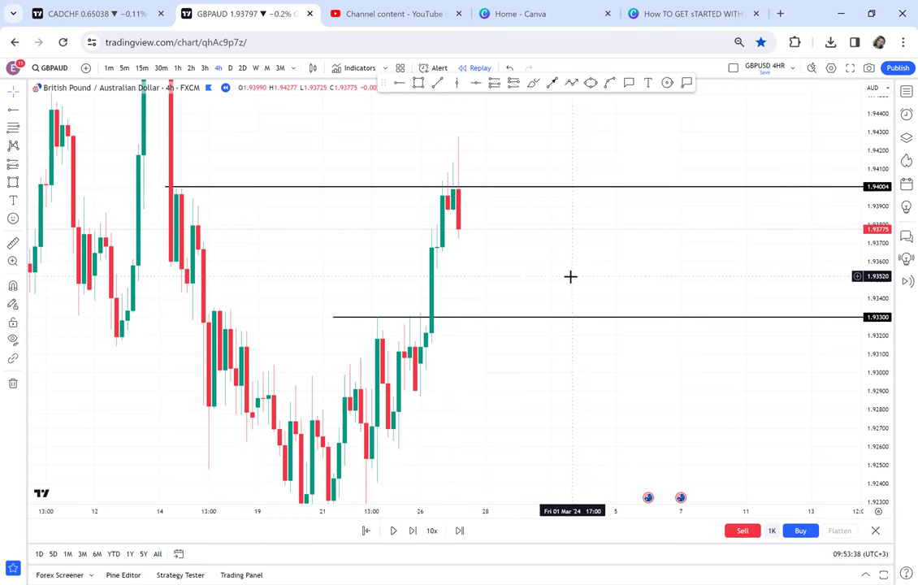
drag(537, 244, 549, 272)
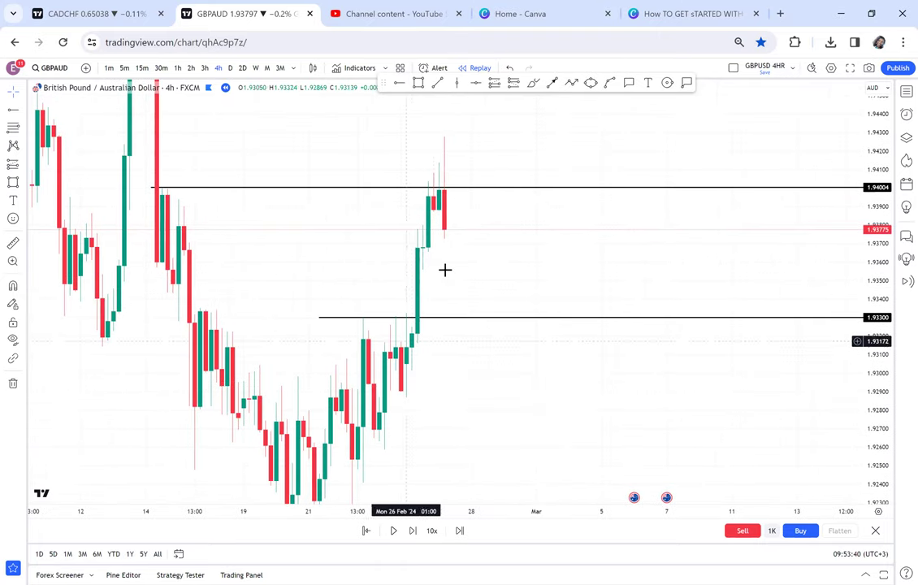
mouse_move(565, 209)
mouse_down()
mouse_move(561, 217)
mouse_move(577, 205)
mouse_move(581, 213)
mouse_up()
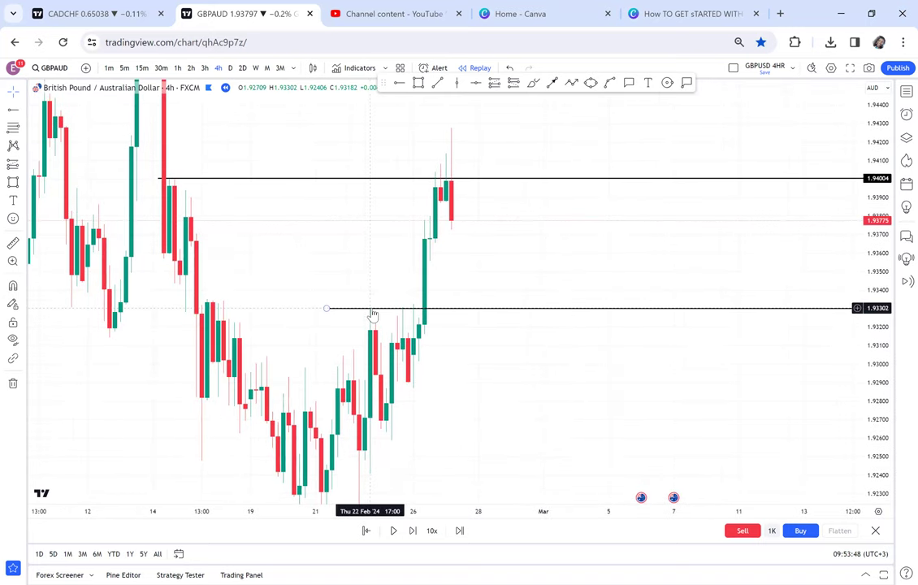
drag(372, 313, 388, 305)
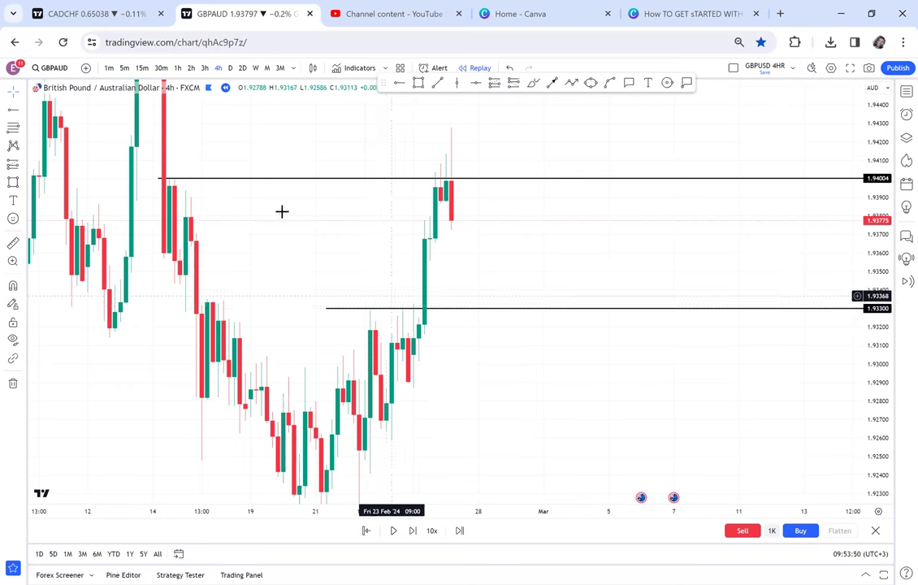
Step: Adjust the upper horizontal ray to 1.94009 on the 3-hour chart and return to the 4-hour timeframe
click(206, 69)
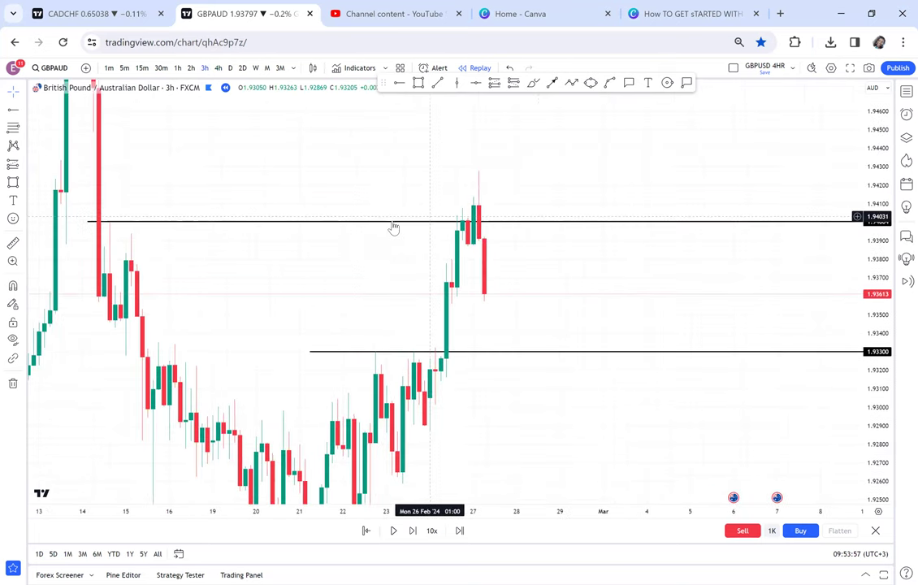
click(382, 221)
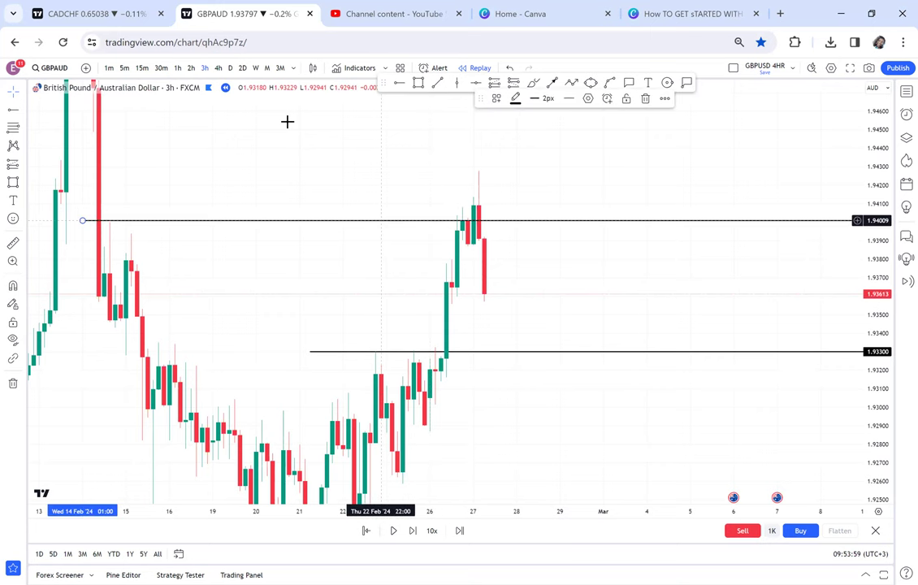
click(218, 69)
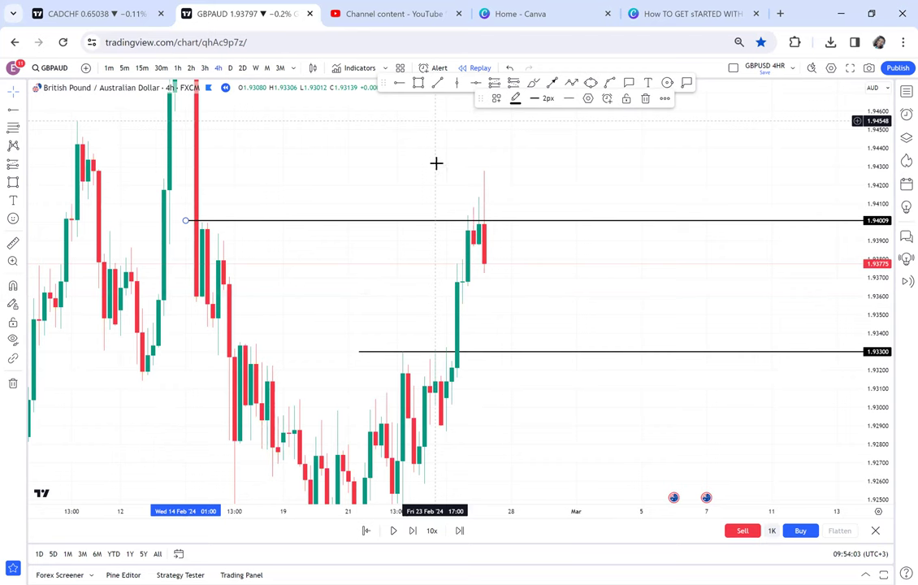
click(504, 122)
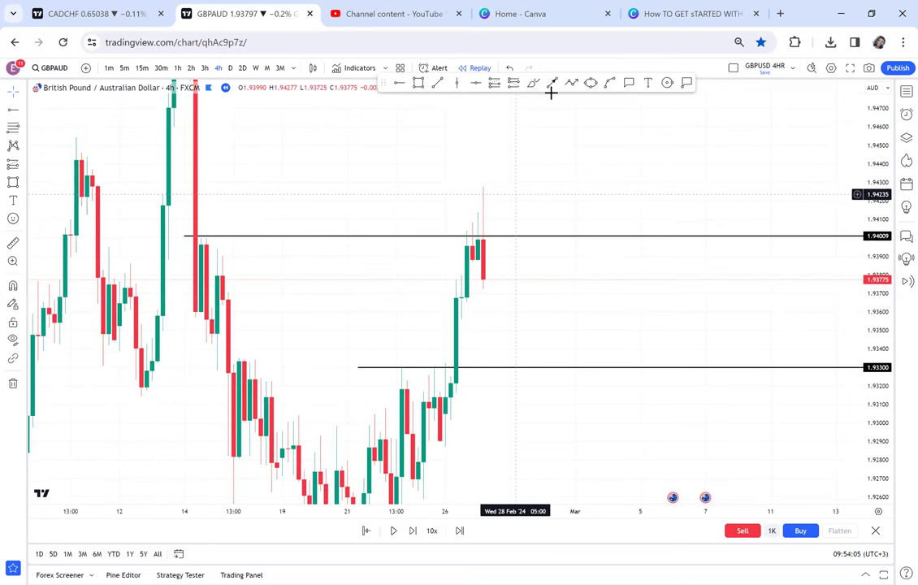
Step: Draw an arrow from about 1.94300 down to 1.94132 at the latest highs and reposition the upper ray at 1.94004
click(551, 85)
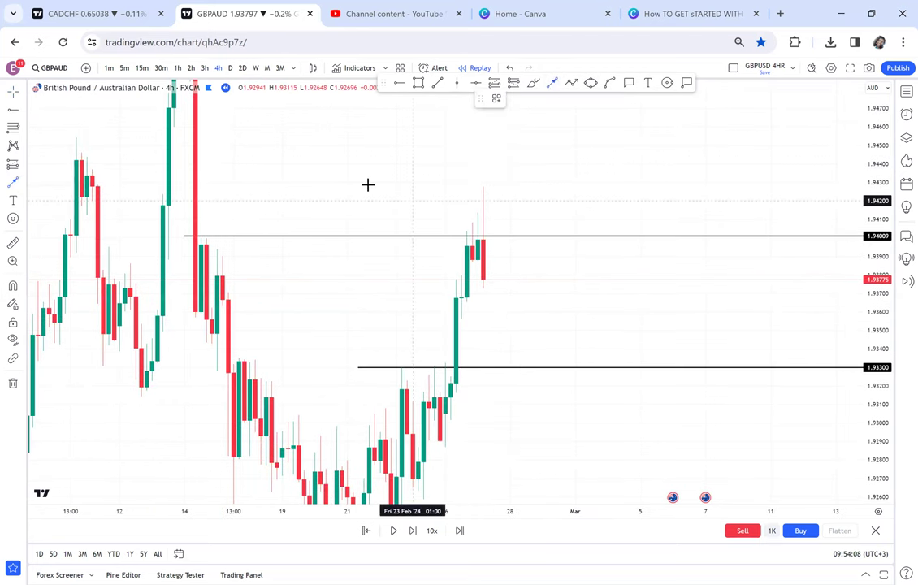
mouse_move(368, 182)
mouse_down()
mouse_move(478, 210)
mouse_move(462, 214)
mouse_up()
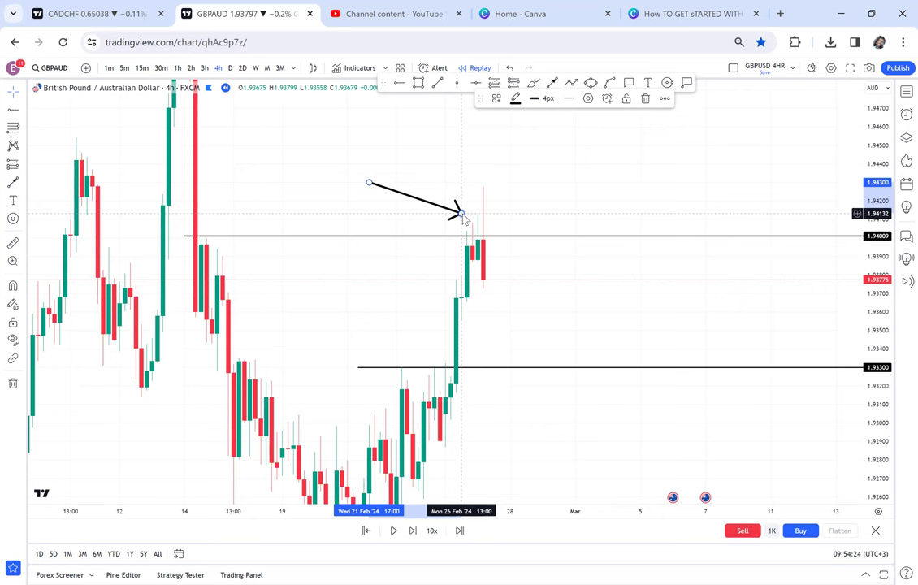
click(464, 236)
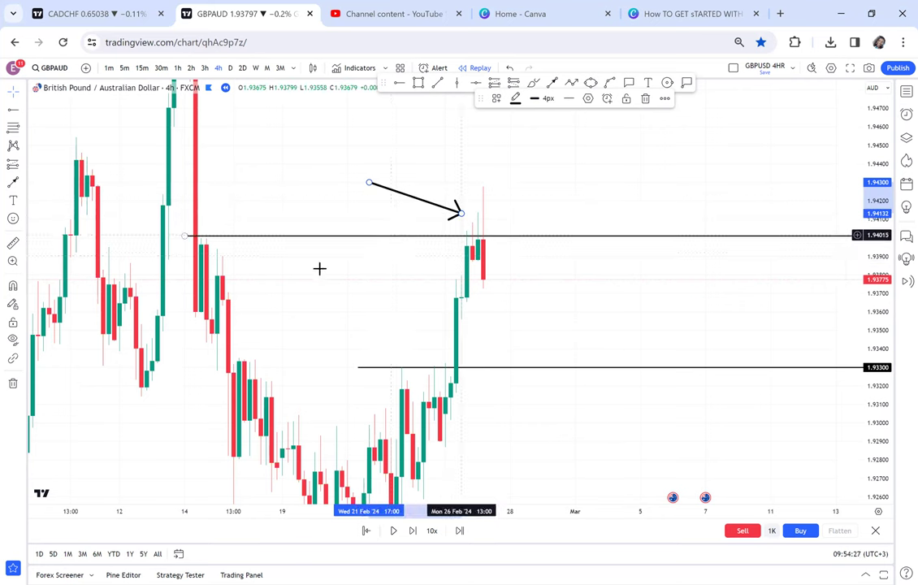
drag(223, 235, 217, 238)
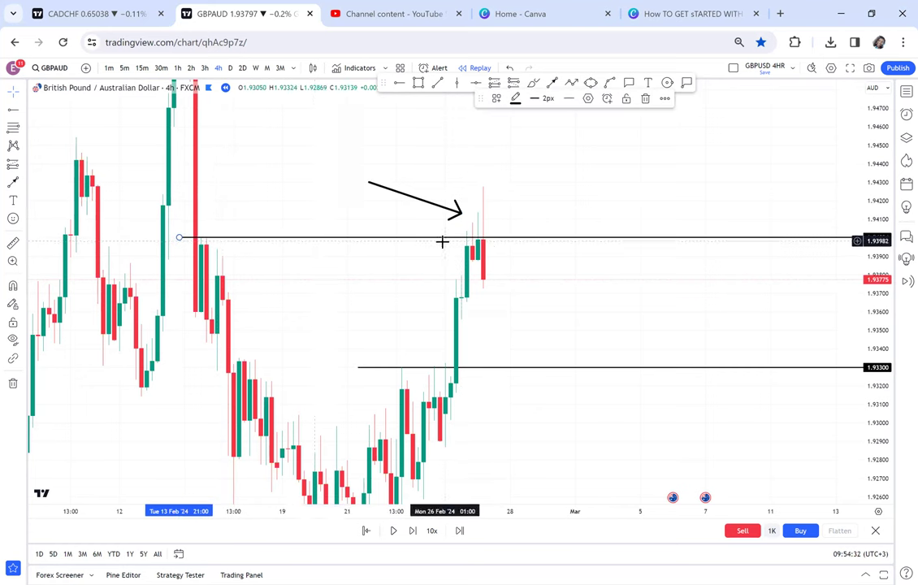
Step: Examine how the candles react at the upper ray on the 3-hour, 2-hour and 1-hour timeframes
click(204, 68)
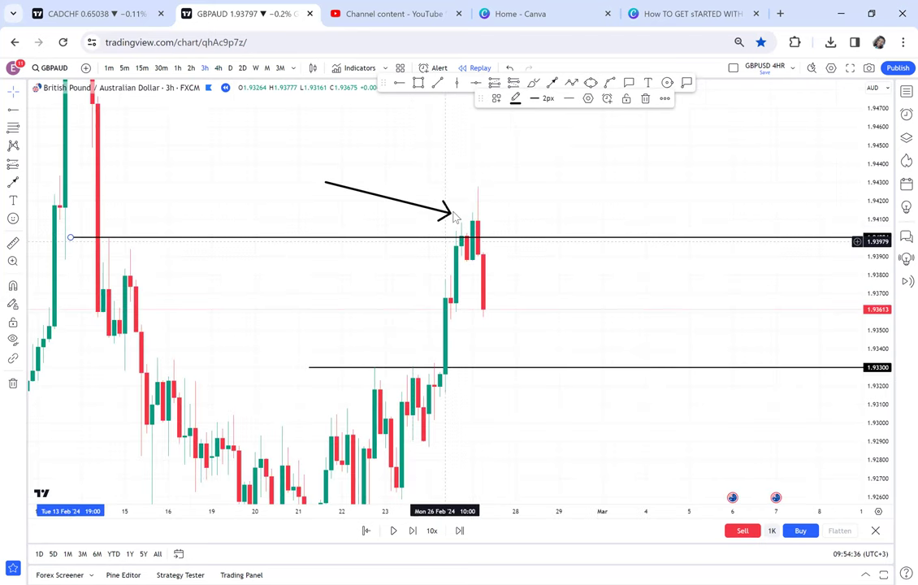
drag(464, 225, 463, 225)
drag(521, 208, 502, 189)
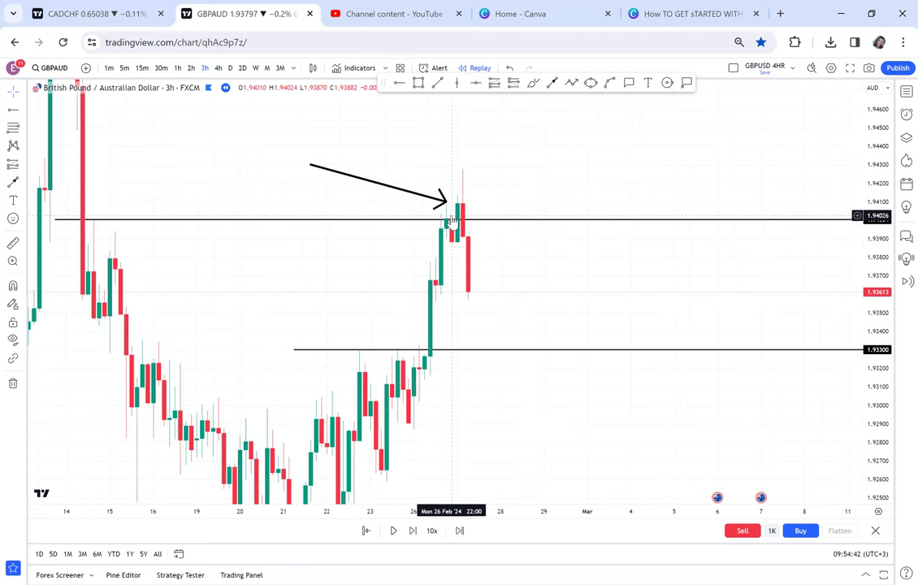
click(191, 68)
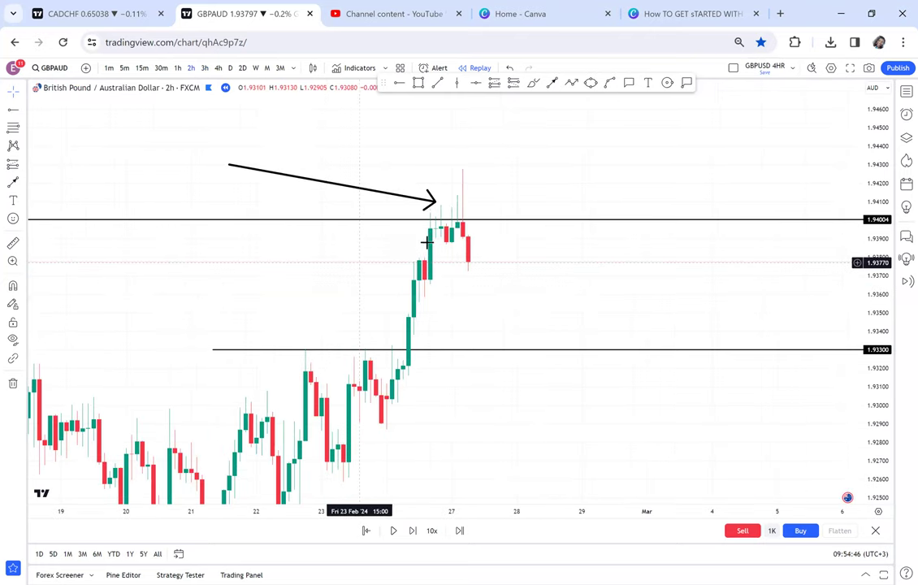
drag(539, 316, 798, 333)
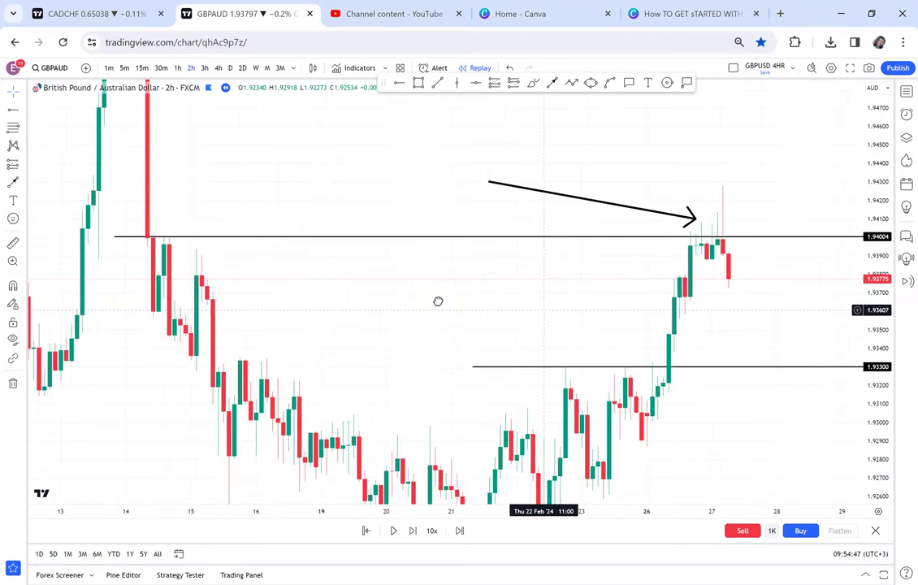
drag(448, 309, 356, 310)
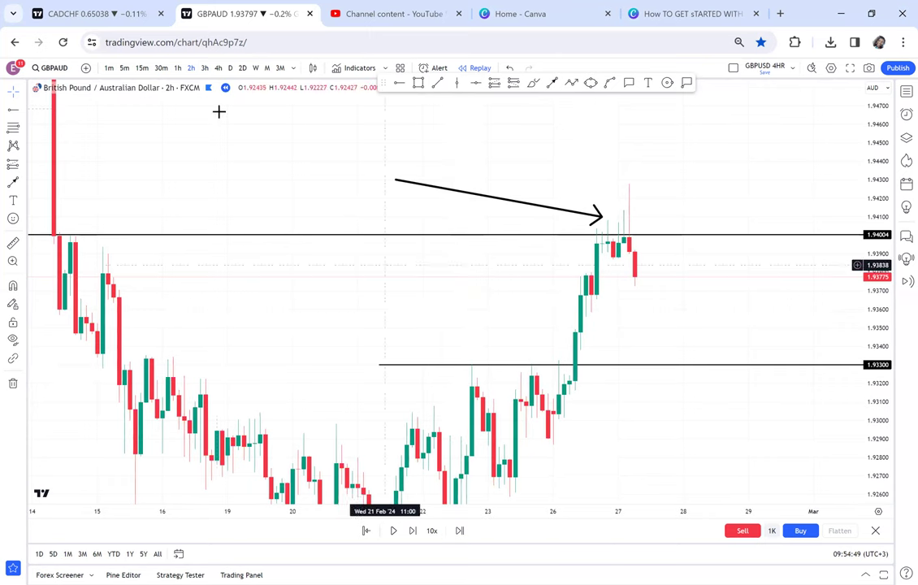
click(178, 68)
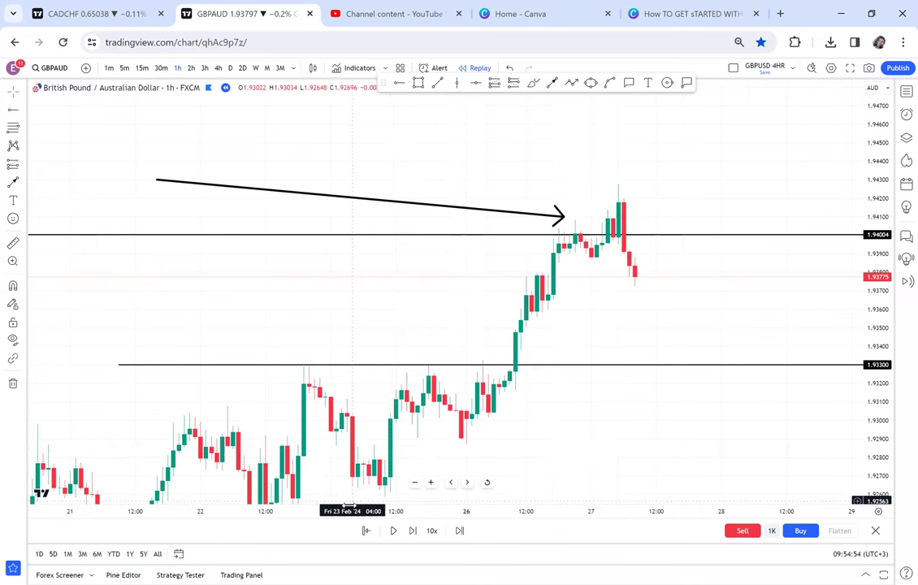
Step: Switch to the 30-minute timeframe and add a horizontal ray at 1.94134, starting at 13:30 on 26 February
drag(391, 501, 296, 528)
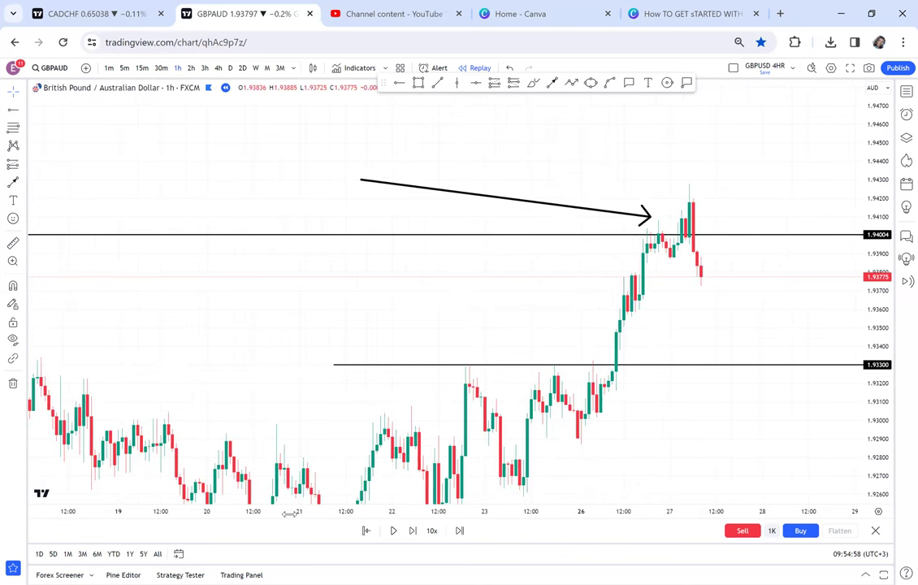
scroll(389, 494, down, 3)
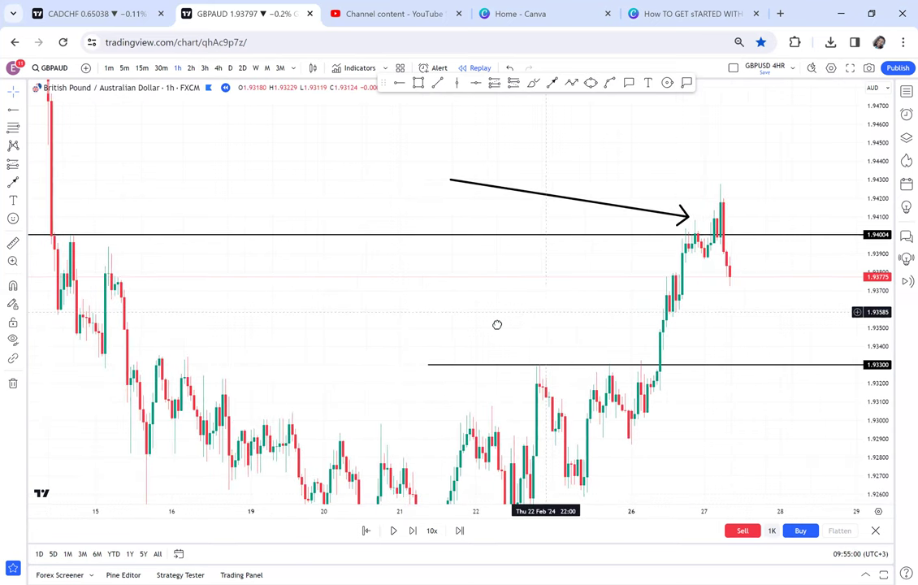
scroll(504, 319, right, 2)
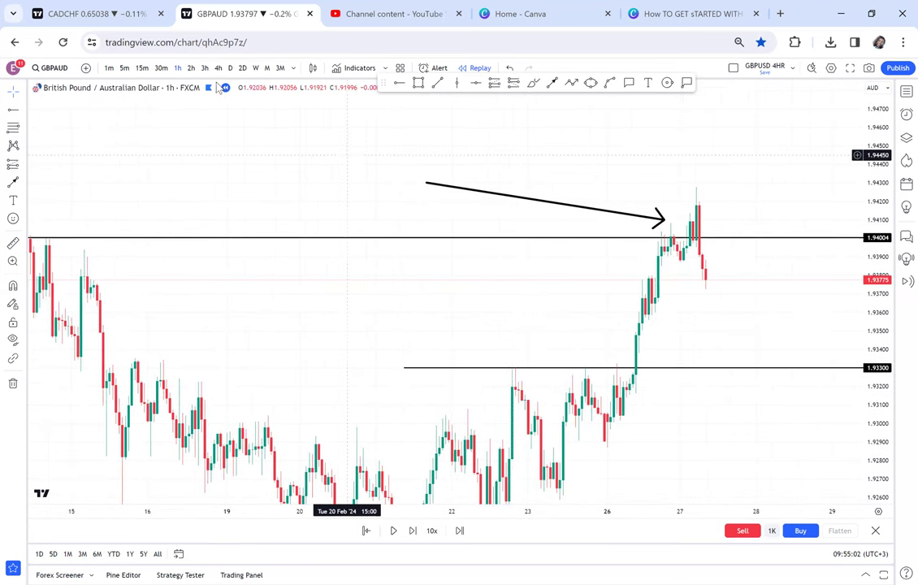
click(161, 69)
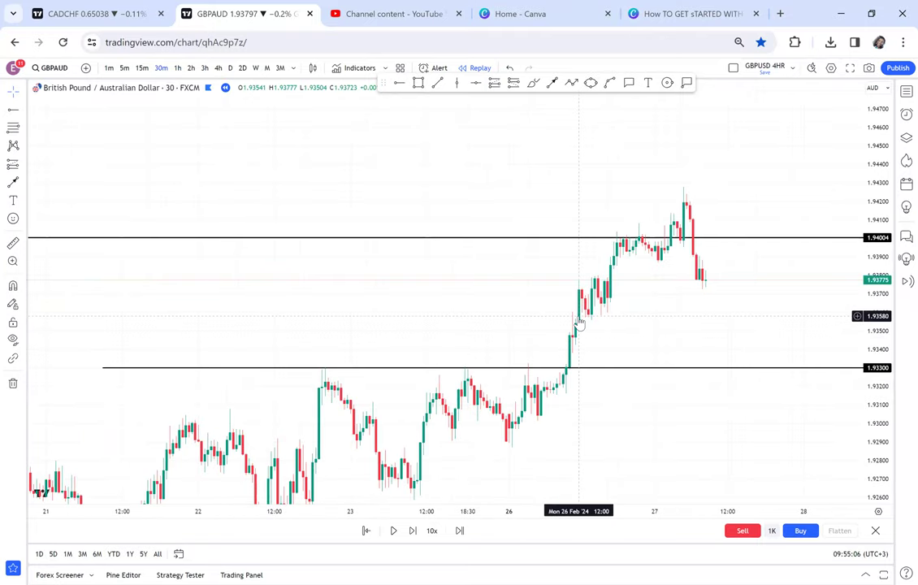
scroll(580, 319, right, 3)
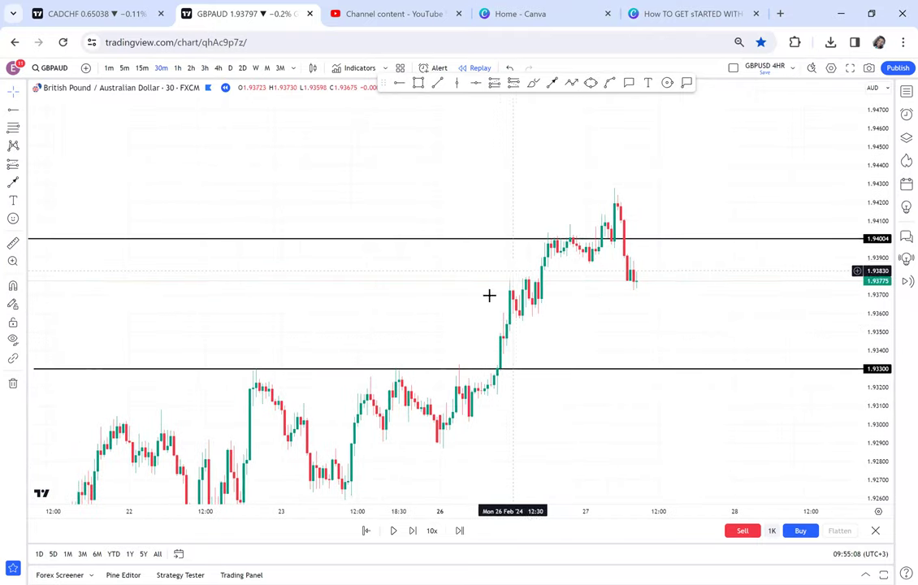
scroll(416, 506, left, 3)
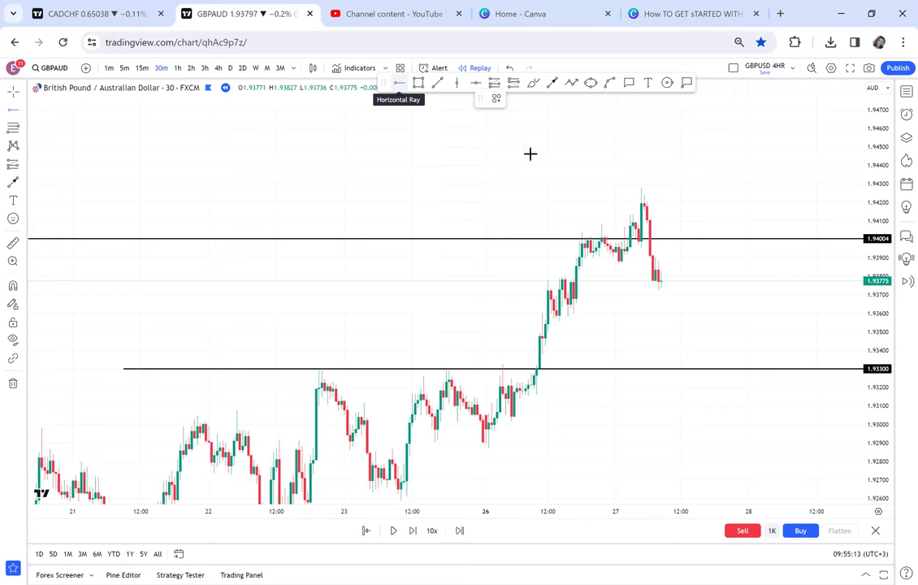
click(558, 216)
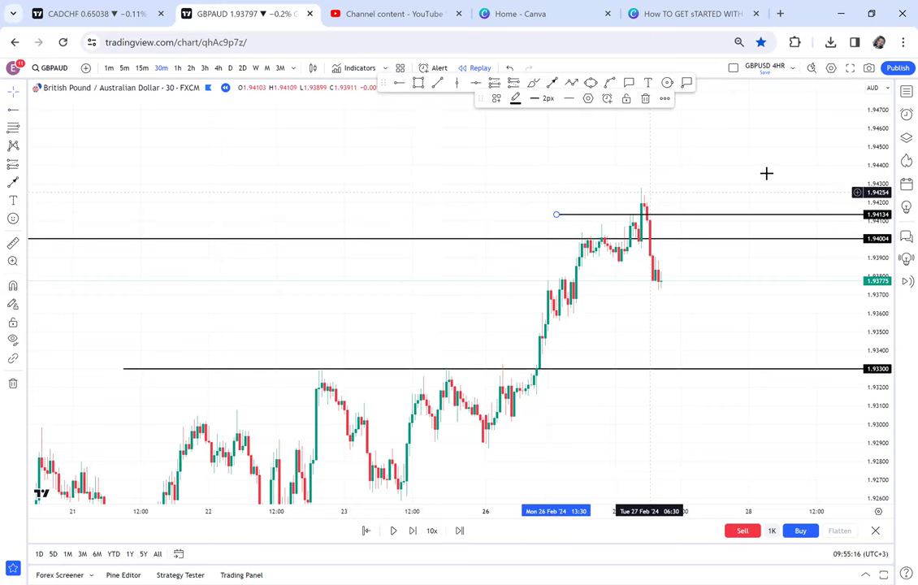
Step: Draw an arrow from about 1.94430 down to 1.94200, pointing at the candle that spikes above the 1.94134 ray
scroll(597, 190, right, 3)
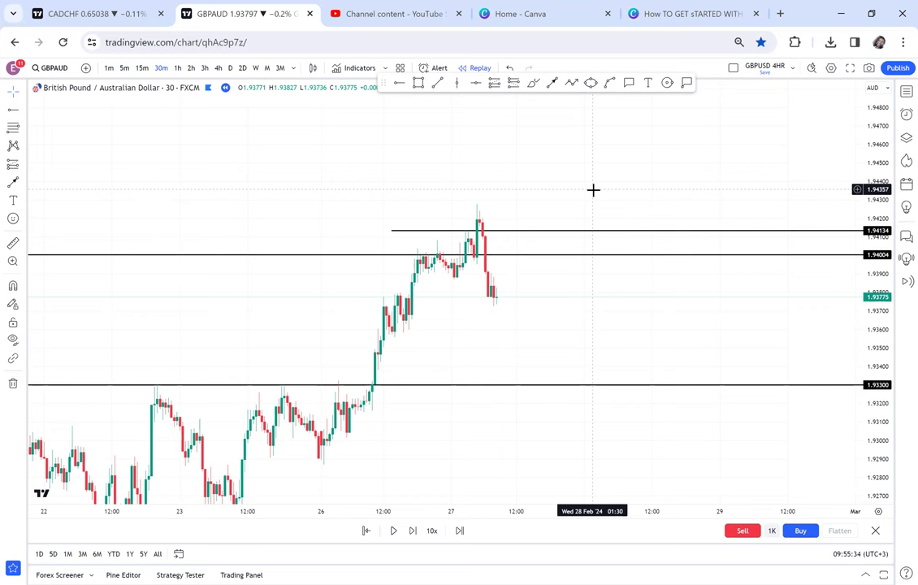
click(553, 83)
click(428, 176)
click(470, 217)
drag(496, 209, 512, 209)
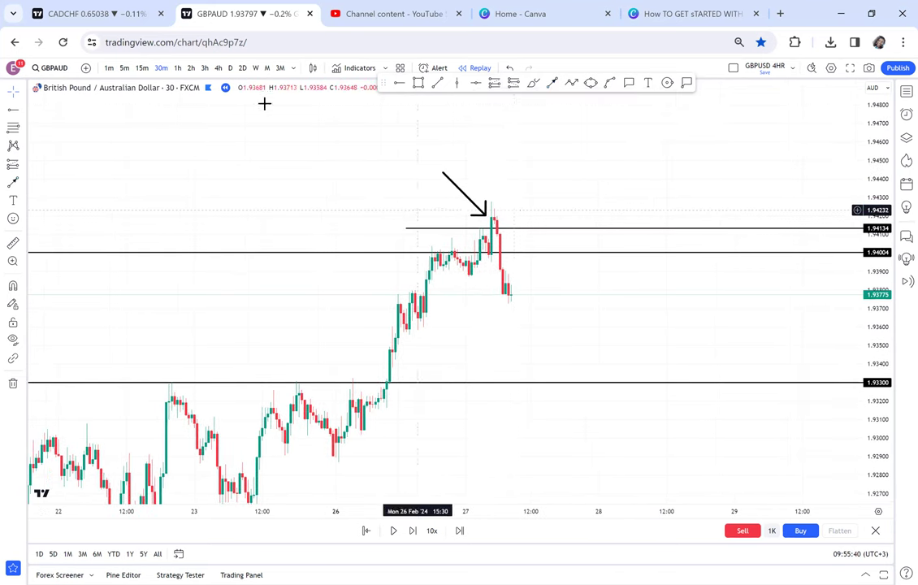
Step: Examine the candles around the two upper rays on the 1-hour, 2-hour, 3-hour and 4-hour timeframes
click(177, 68)
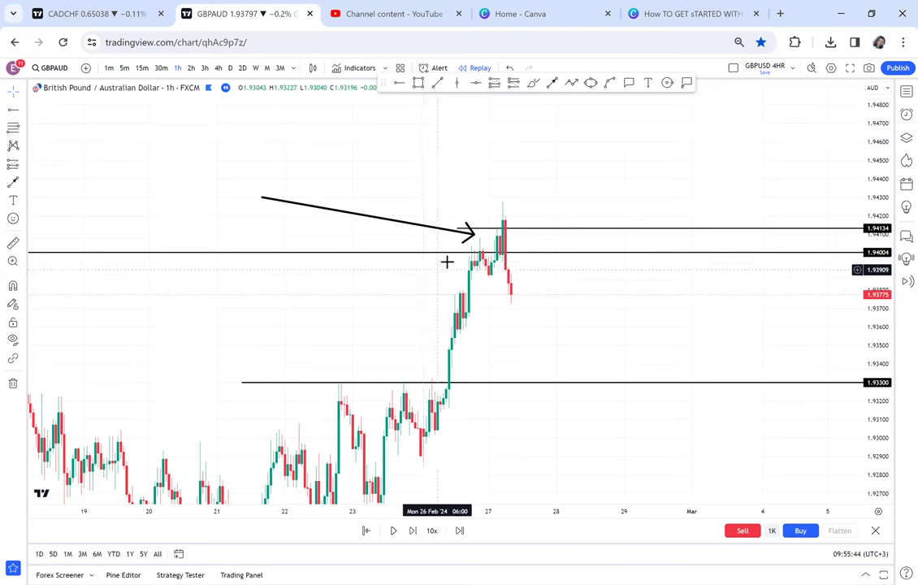
click(192, 69)
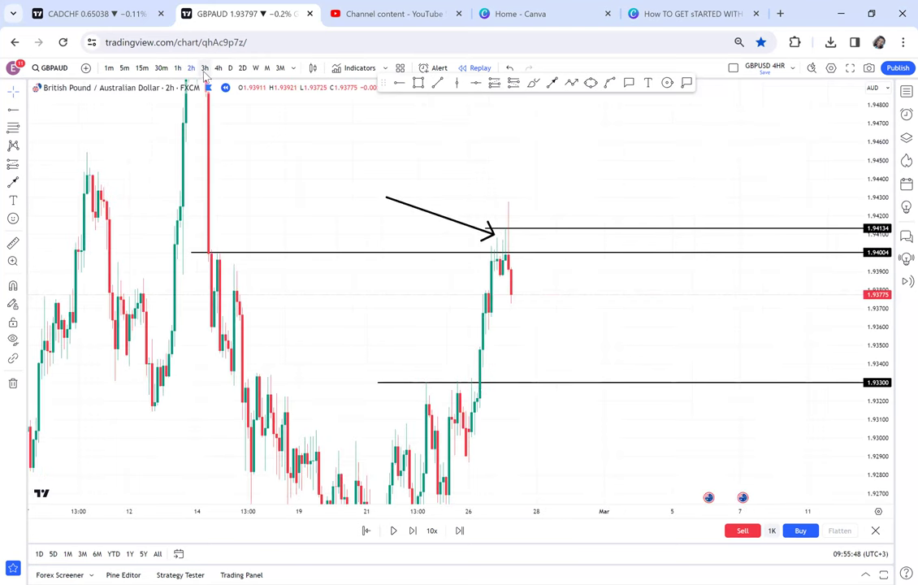
click(205, 68)
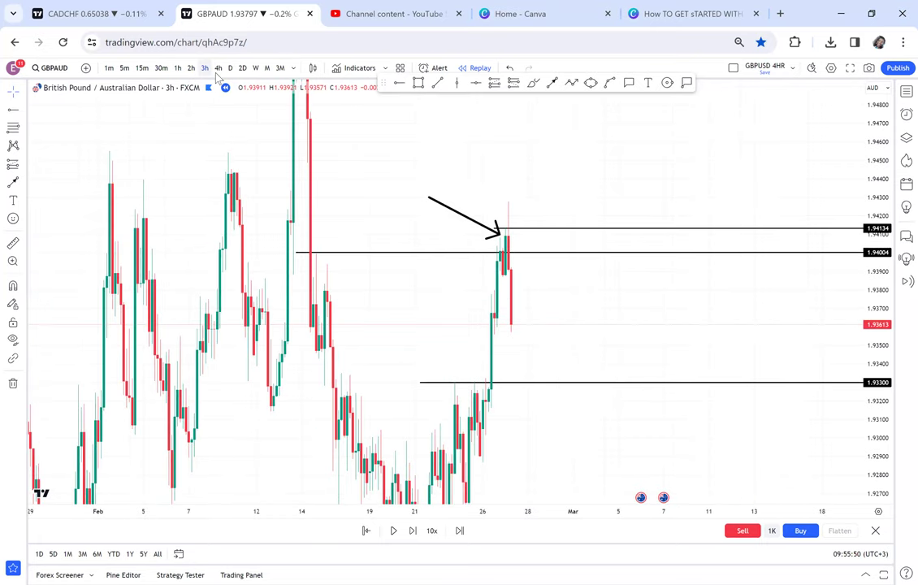
click(218, 69)
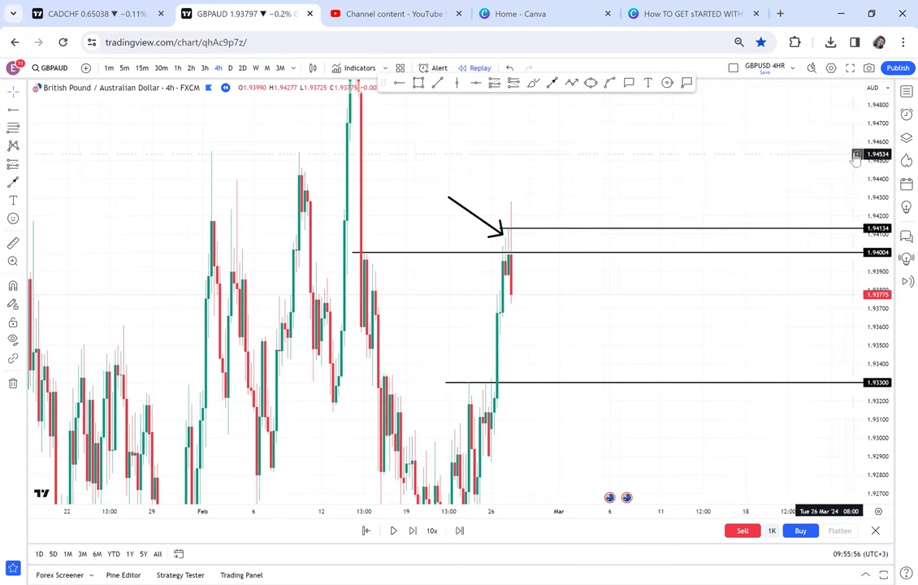
drag(873, 126, 874, 158)
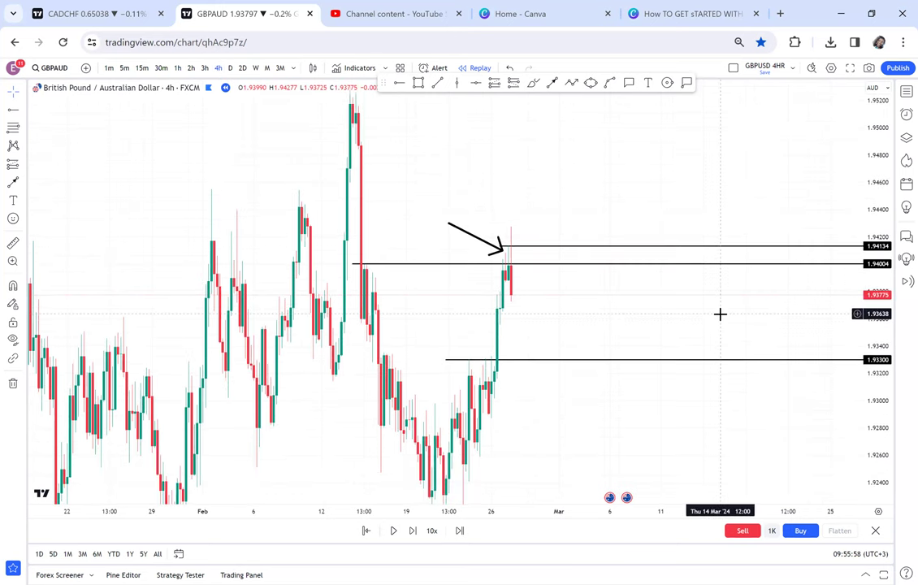
drag(679, 243, 843, 204)
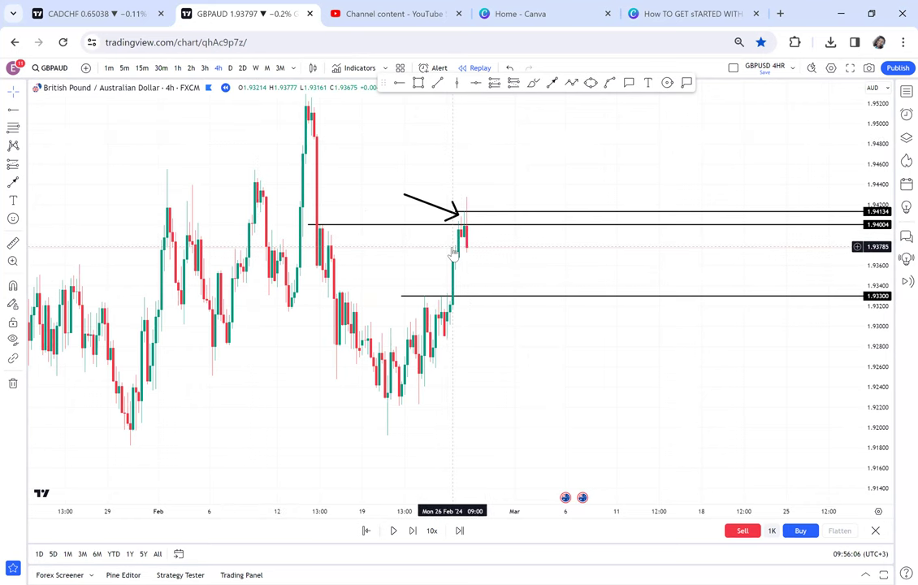
Step: Return to the 30-minute timeframe and draw a rectangle from 1.93653 down to about 1.93560, running from 26 to 28 February
click(162, 69)
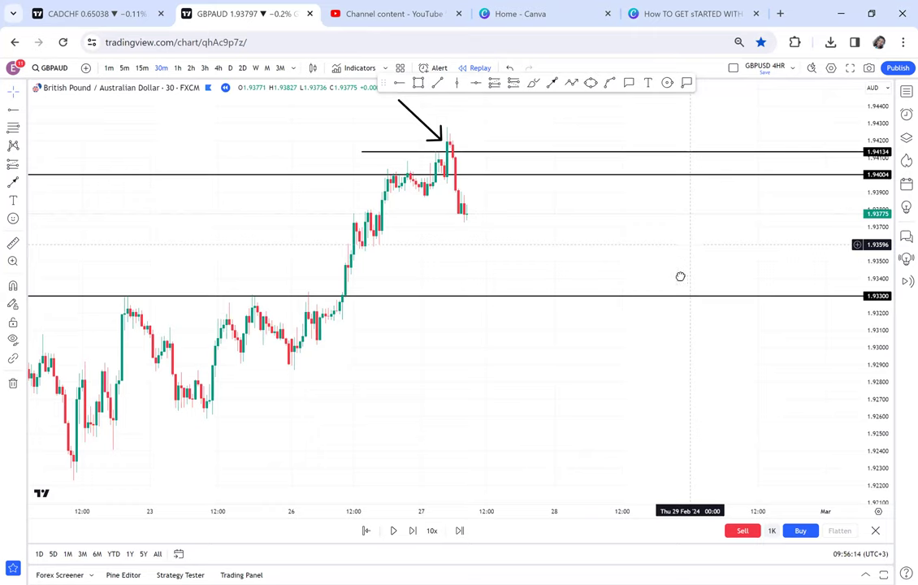
drag(679, 275, 677, 306)
scroll(677, 306, down, 1)
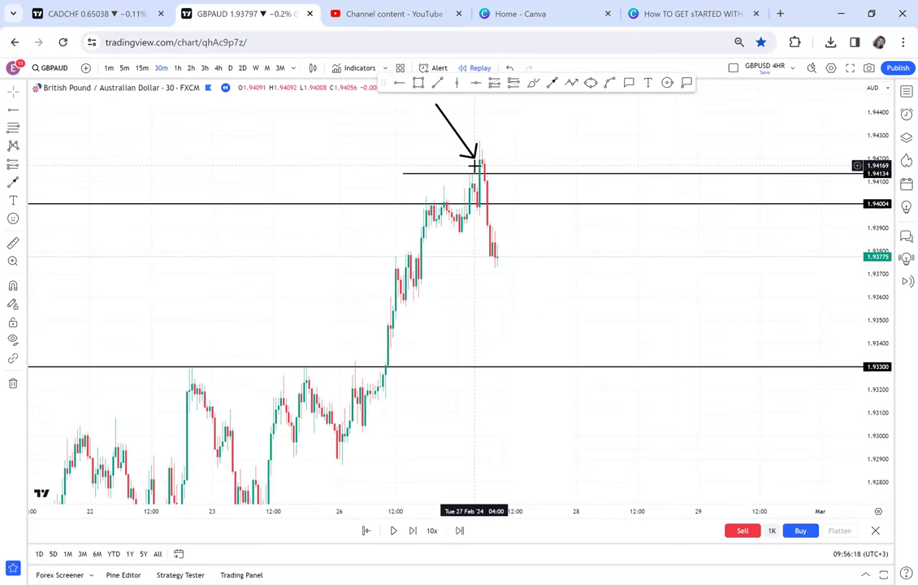
drag(504, 159, 478, 168)
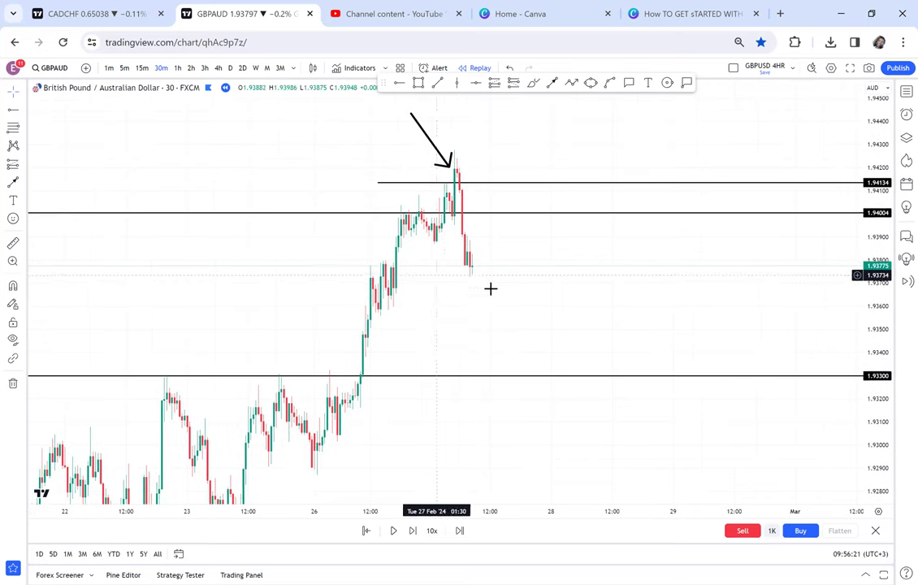
click(418, 83)
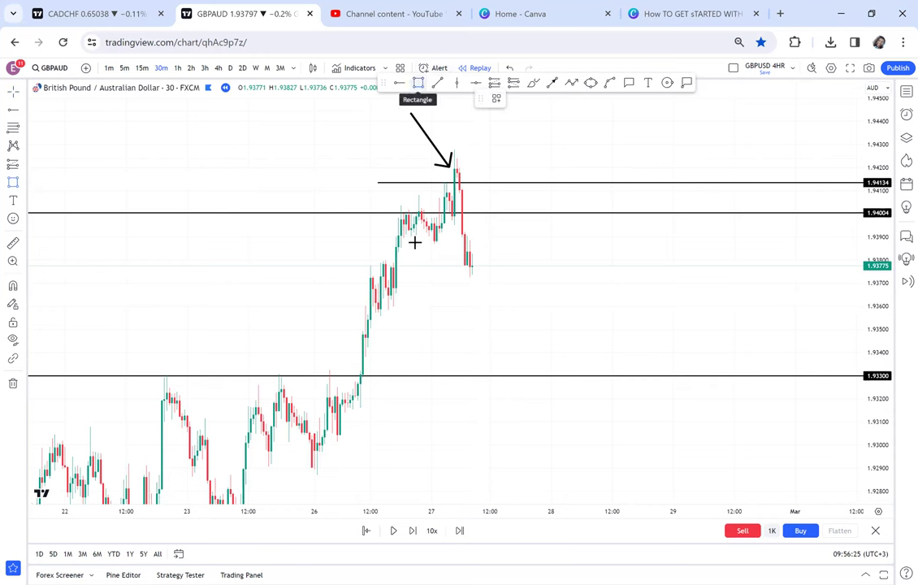
click(368, 294)
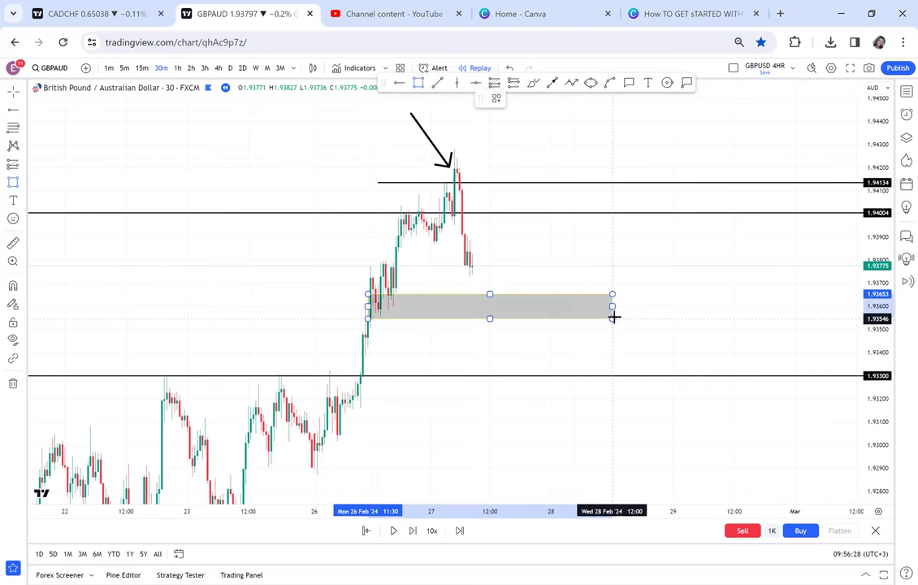
click(611, 248)
drag(611, 249, 519, 203)
Step: Draw a second rectangle below the first, from 1.93464 to 1.93383, spanning 26 February 09:00 to 29 February 08:30
click(418, 83)
click(256, 268)
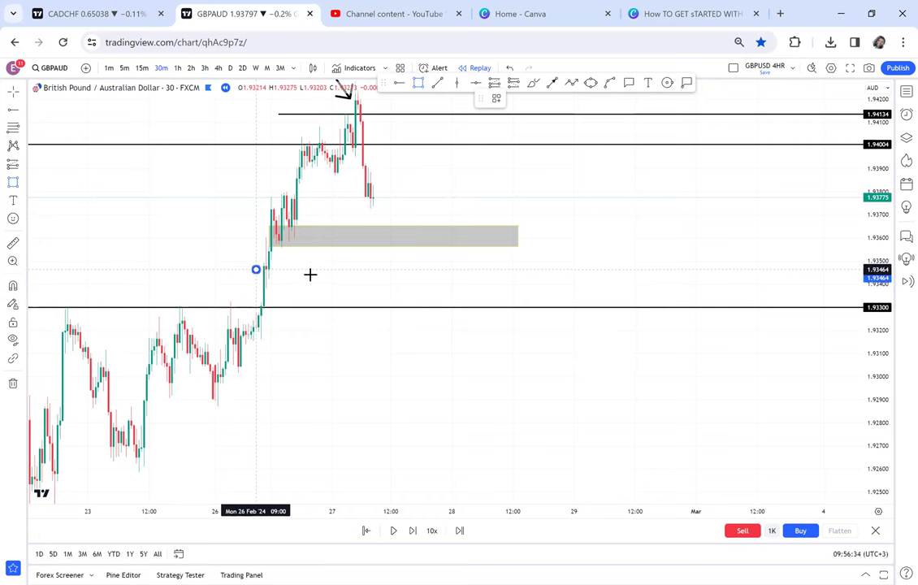
click(607, 292)
drag(607, 291, 617, 287)
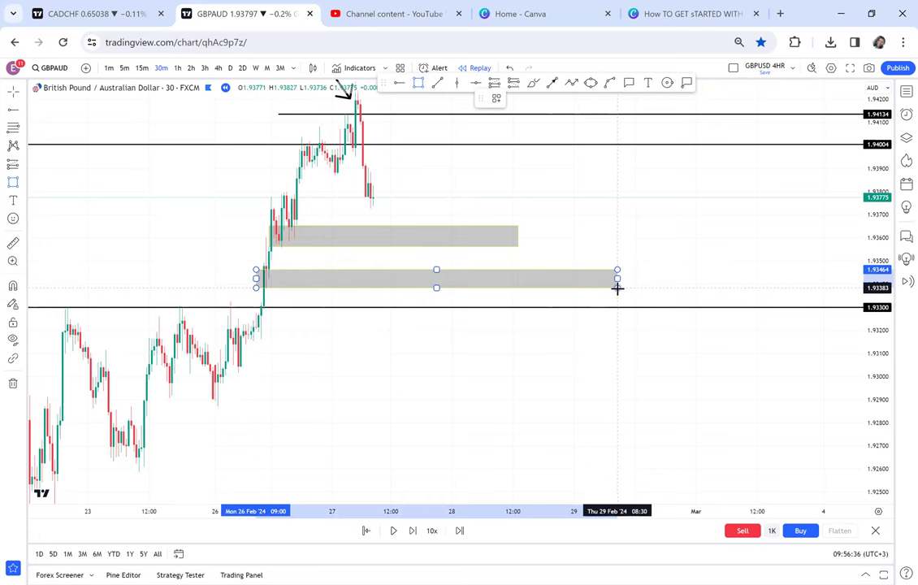
Step: Delete the horizontal ray at 1.94004
drag(377, 152, 383, 192)
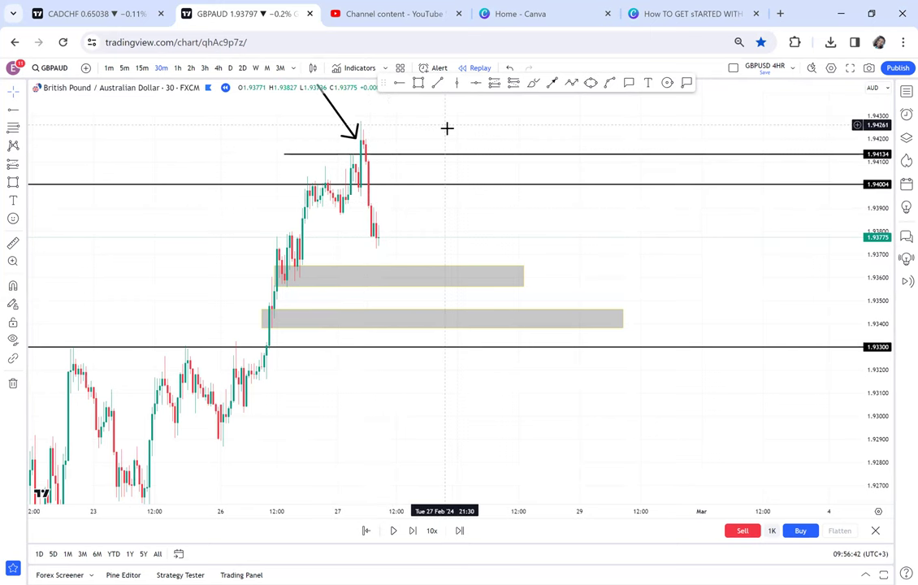
drag(446, 127, 467, 151)
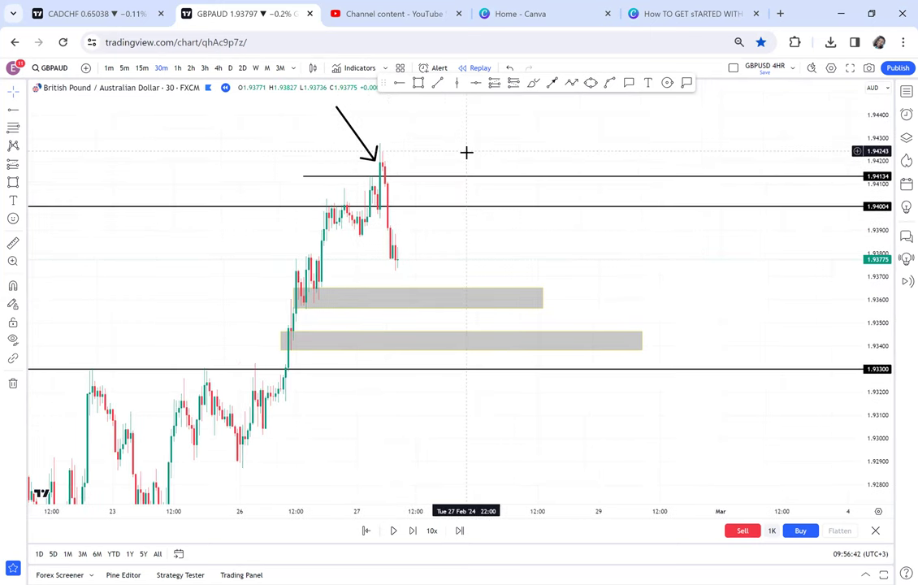
click(432, 206)
key(Delete)
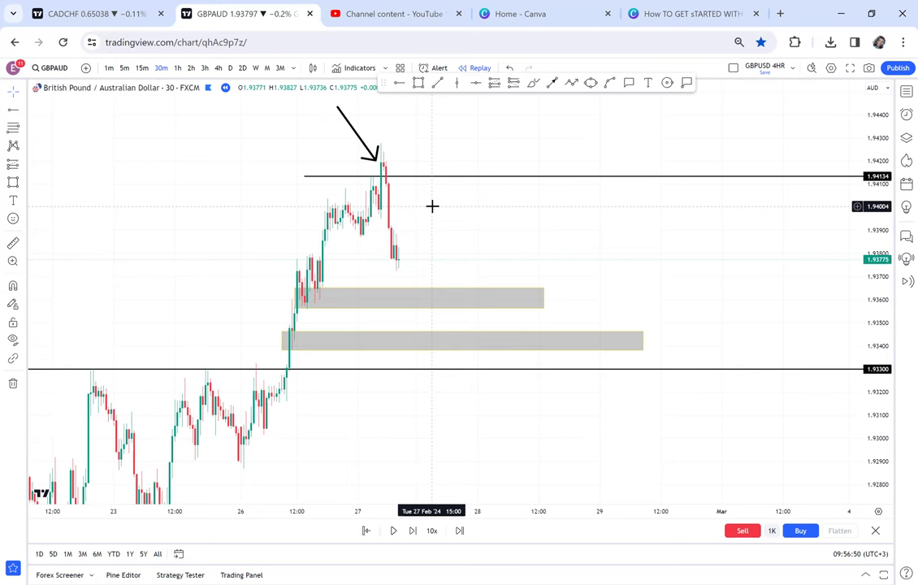
Step: On the 4-hour timeframe, move the lower horizontal ray to 1.93355, starting at 01:00 on 14 February
click(217, 68)
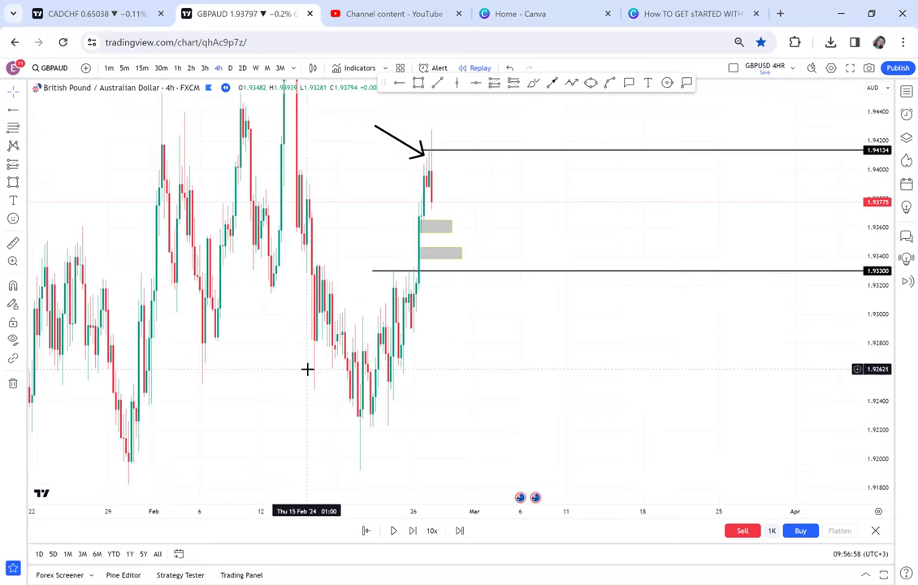
drag(376, 273, 302, 264)
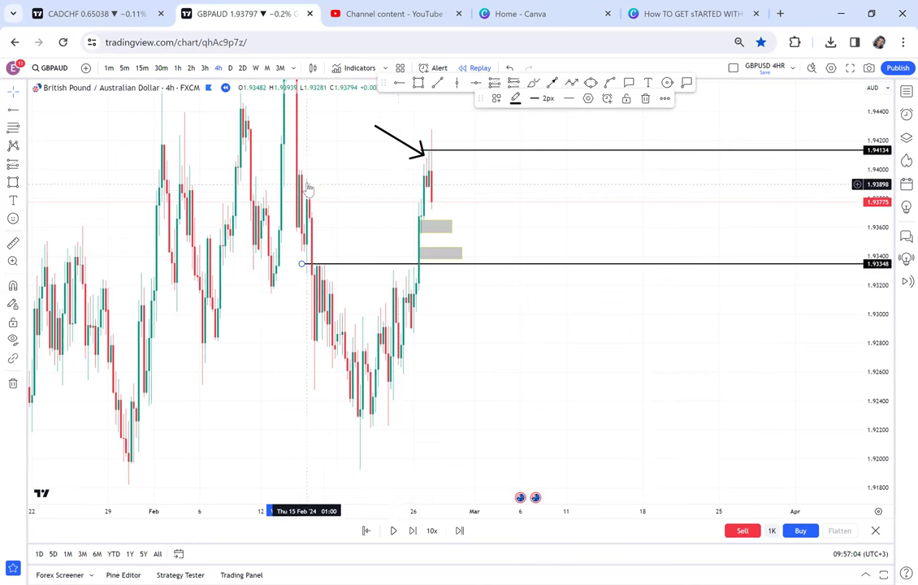
mouse_move(302, 266)
mouse_down()
mouse_move(287, 173)
mouse_move(292, 265)
mouse_up()
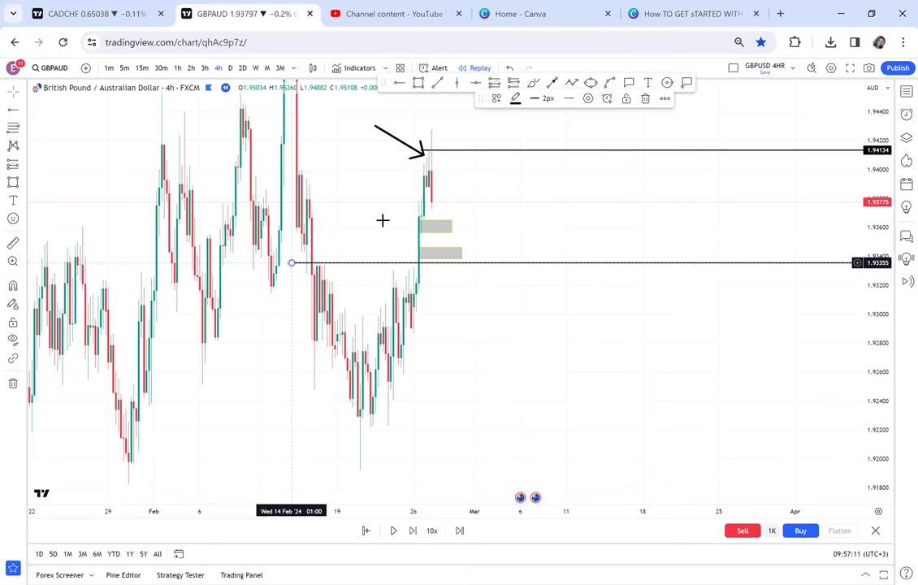
click(484, 199)
drag(483, 199, 450, 201)
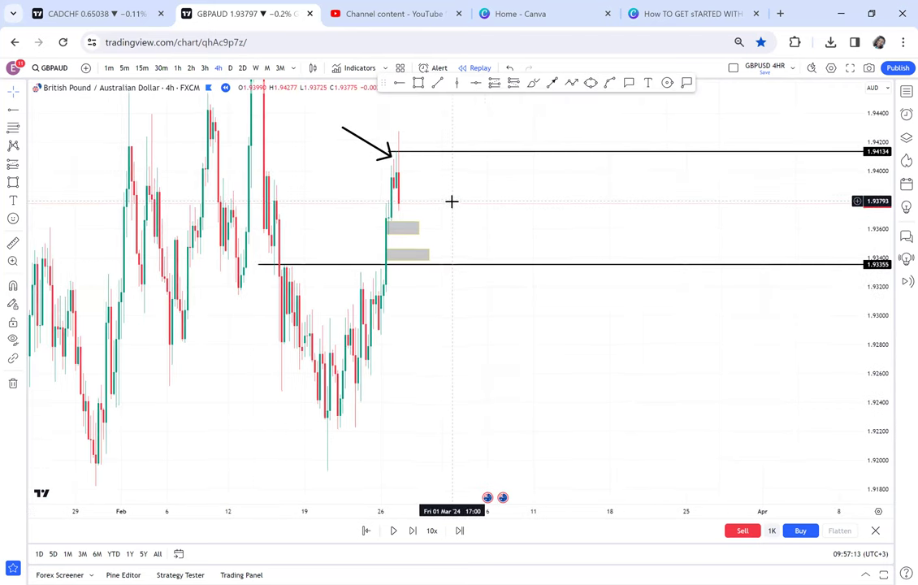
Step: Return to the 30-minute timeframe and delete the arrow pointing at the latest high
click(161, 68)
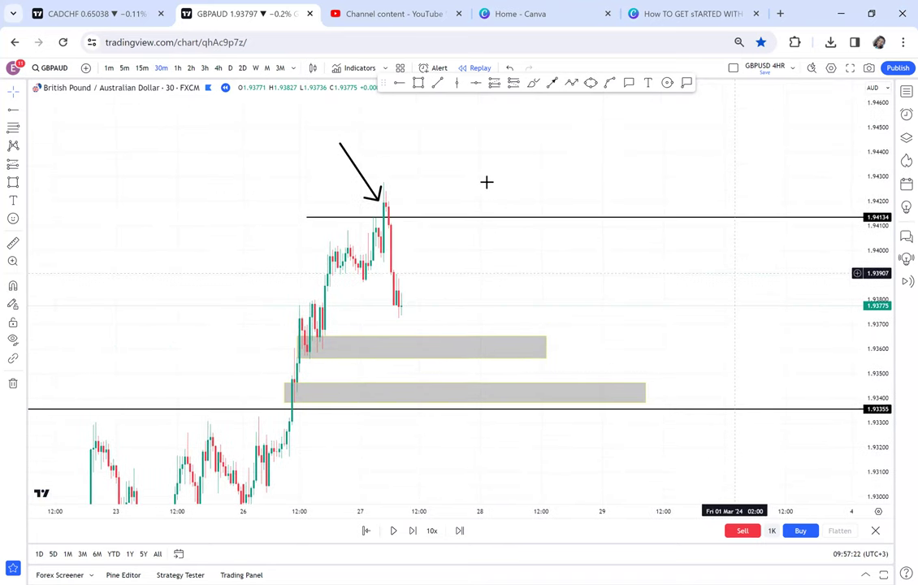
click(364, 184)
key(Delete)
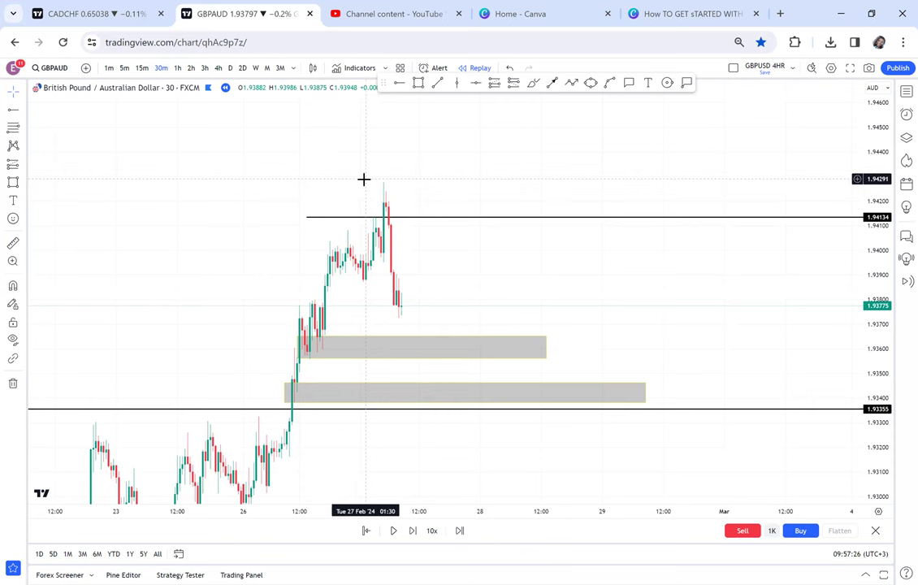
Step: Draw a small ellipse over the candles at the lower rectangle's starting edge, centred at about 1.93430
click(591, 83)
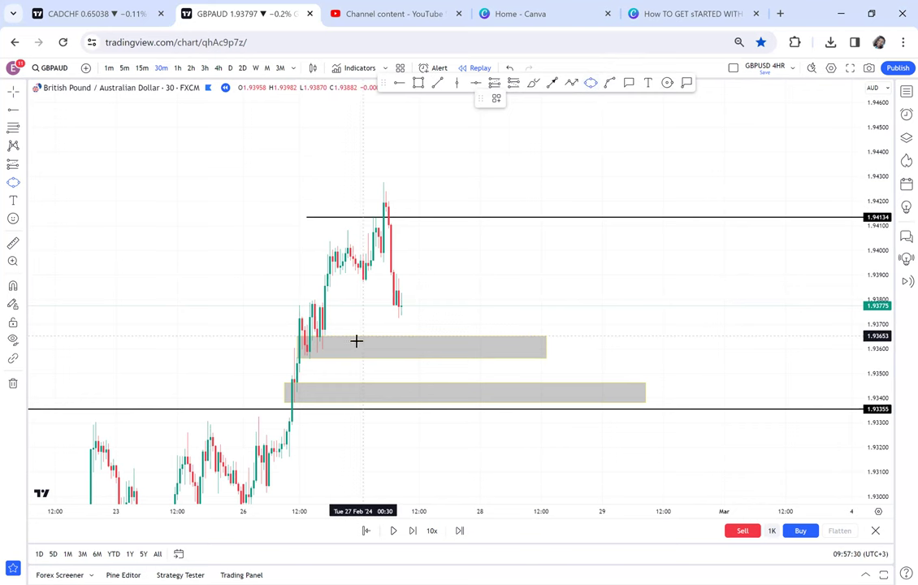
click(285, 391)
click(308, 391)
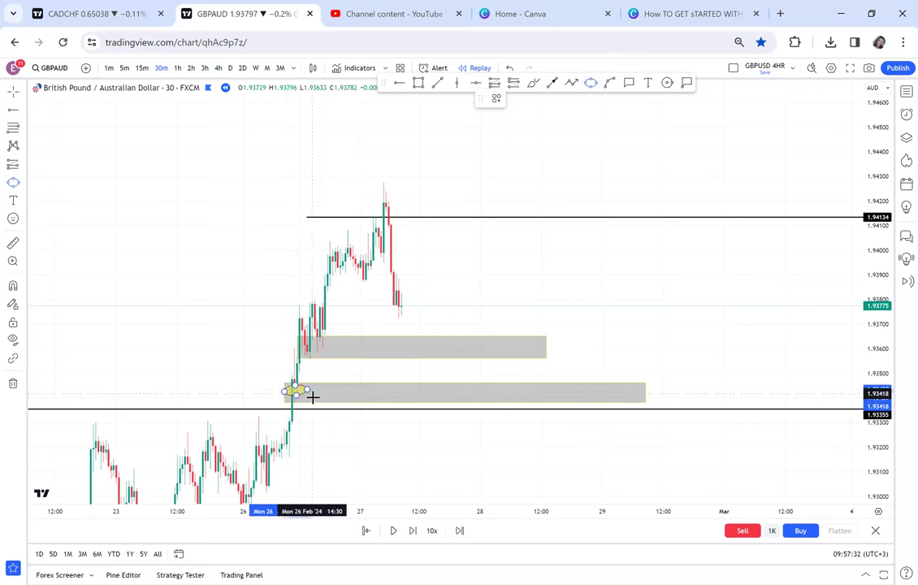
click(314, 399)
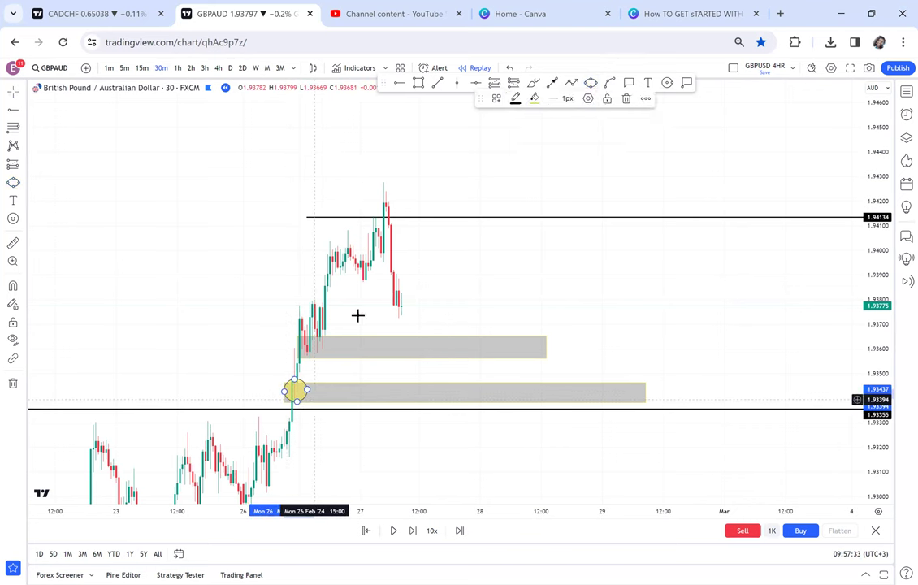
Step: Draw an ellipse over the candle lows at the upper rectangle's starting edge, centred at about 1.9362
click(591, 83)
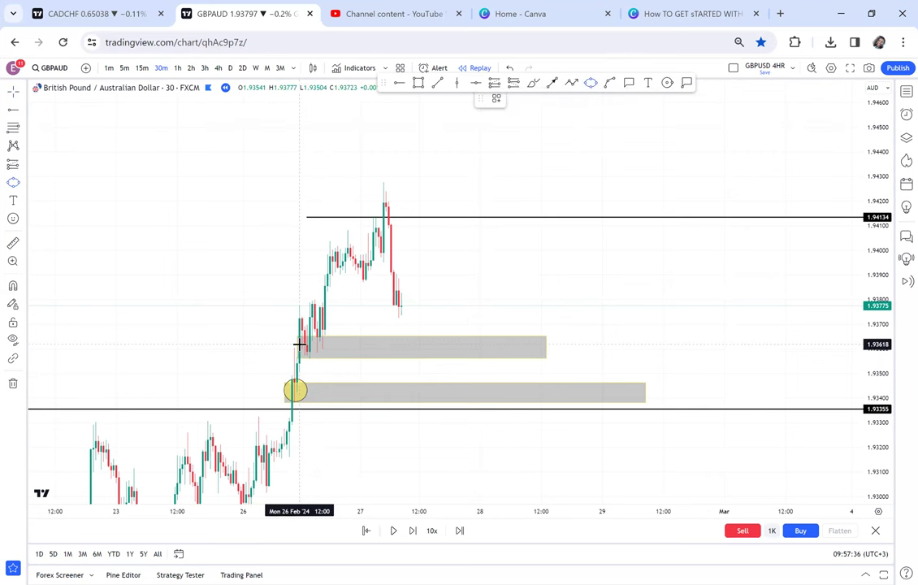
click(329, 340)
click(336, 347)
click(473, 293)
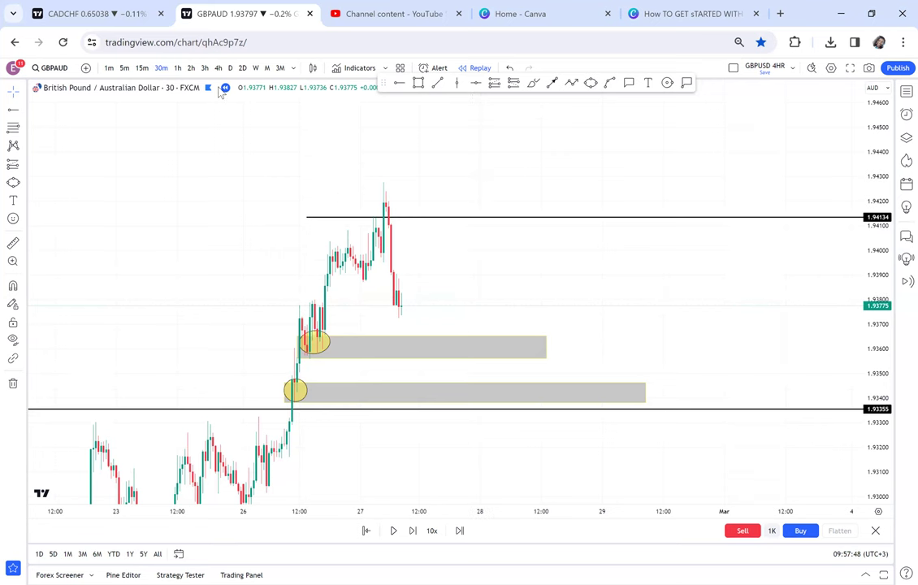
Step: Examine how price sits against the two rectangles on the 1-hour, 2-hour and 3-hour timeframes
click(178, 68)
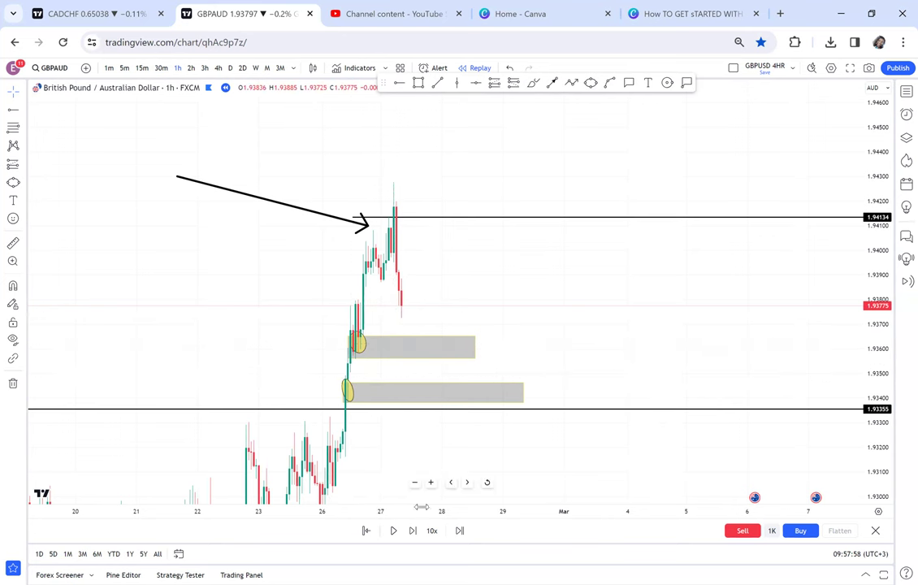
scroll(356, 507, up, 2)
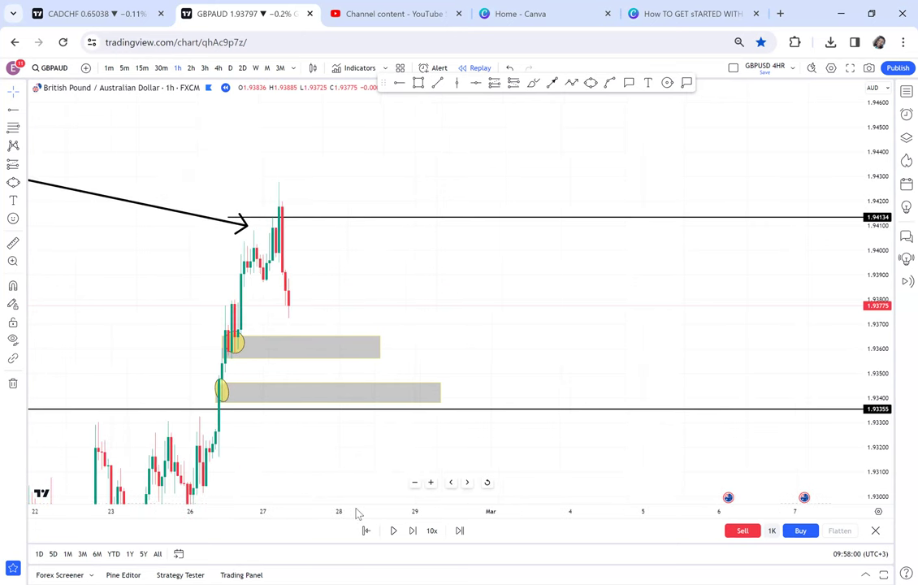
drag(506, 314, 590, 301)
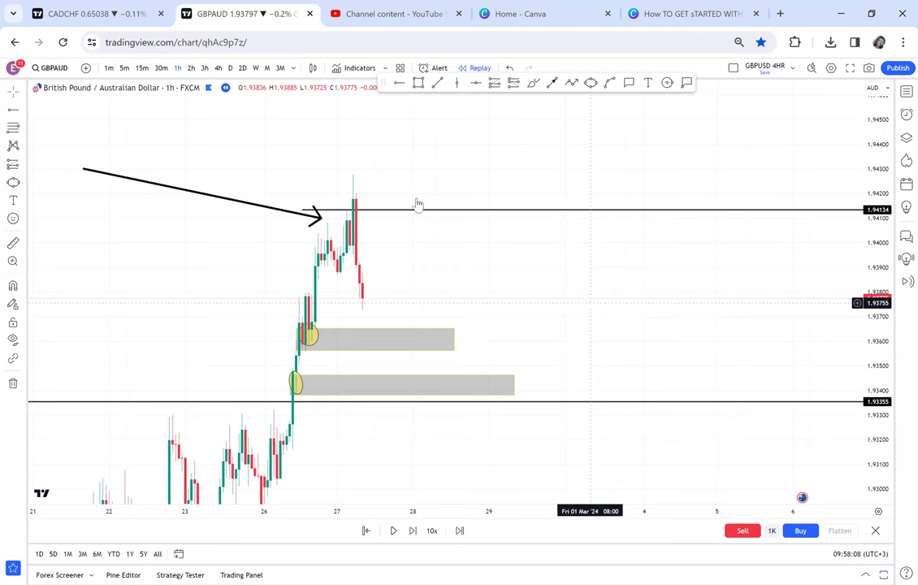
click(191, 68)
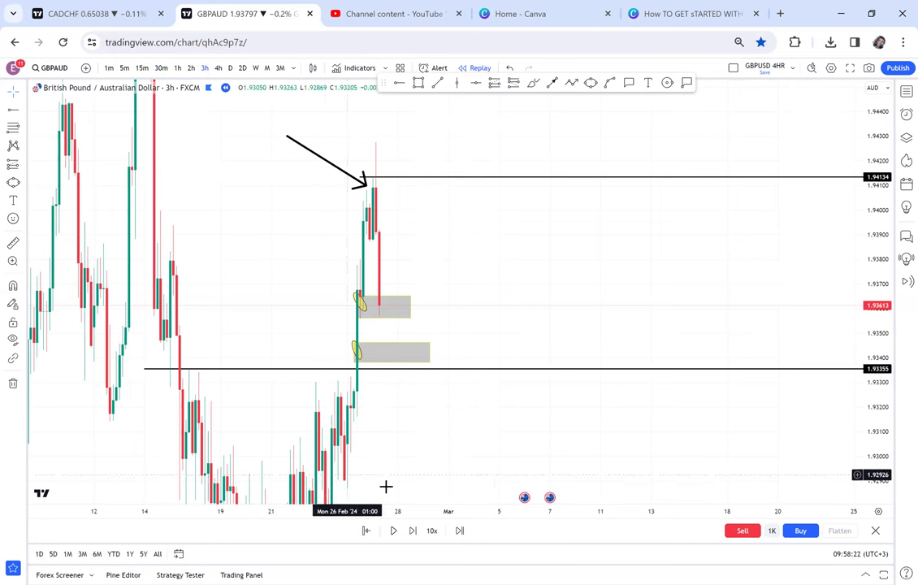
scroll(320, 490, up, 2)
drag(319, 244, 418, 248)
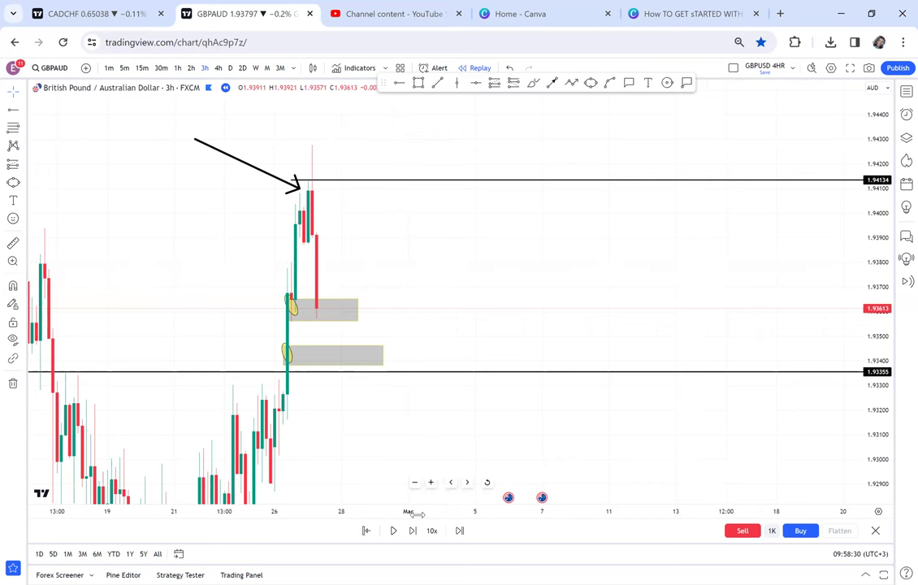
scroll(357, 503, up, 1)
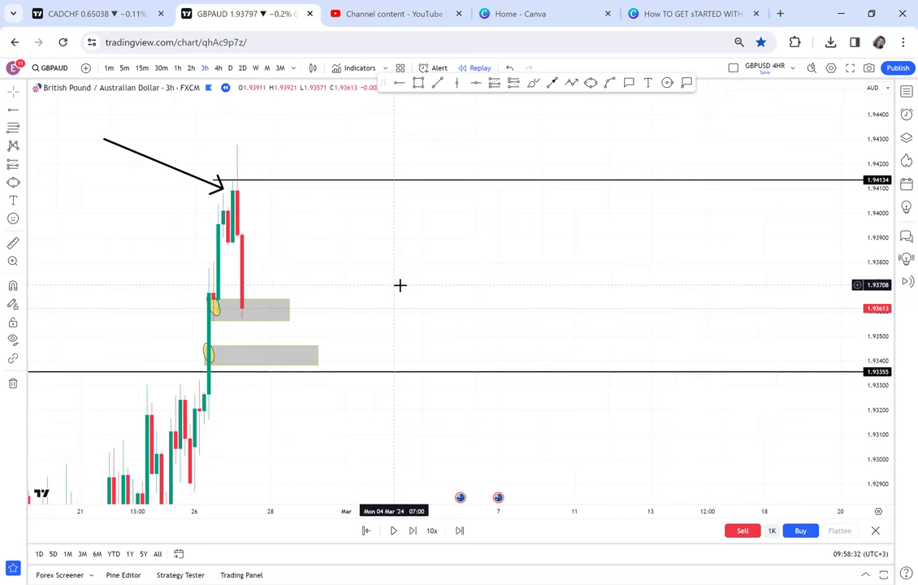
drag(400, 286, 539, 293)
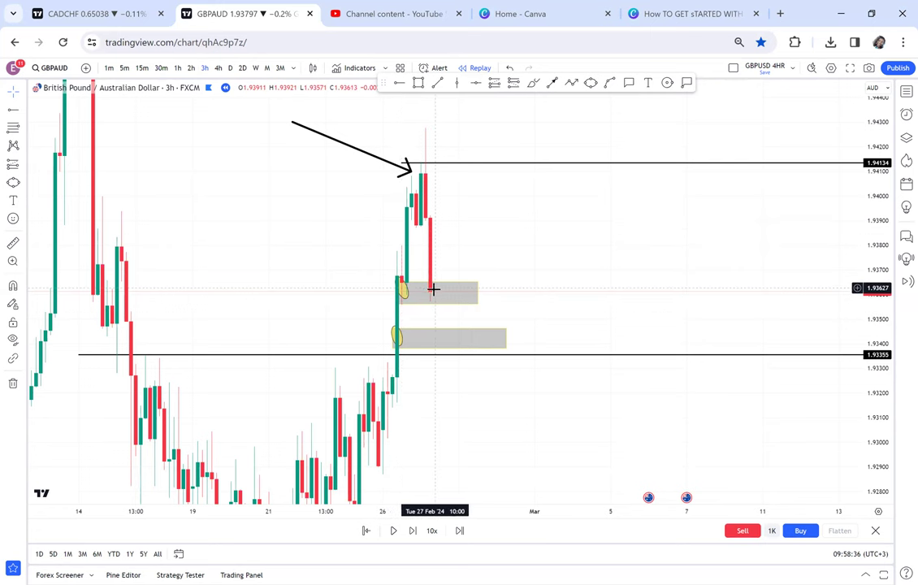
scroll(364, 473, up, 1)
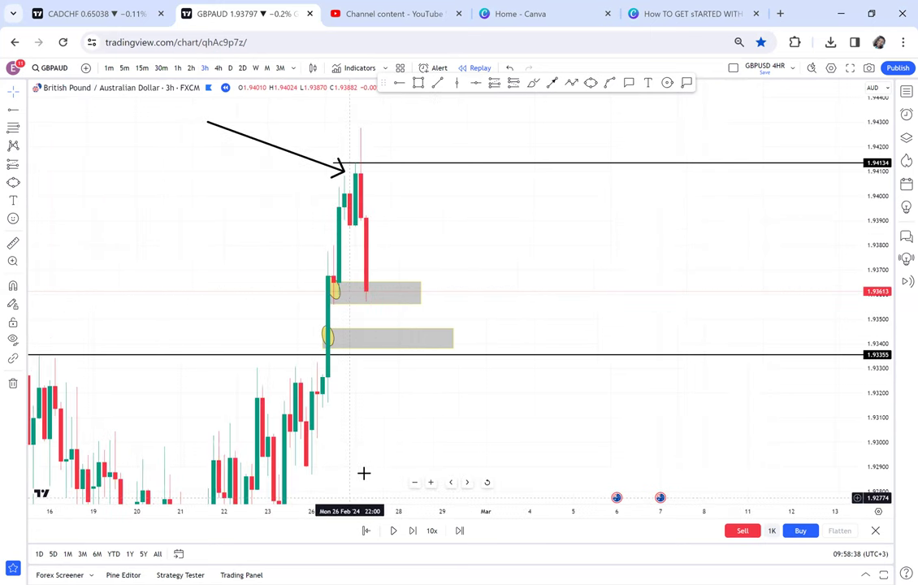
drag(502, 256, 544, 208)
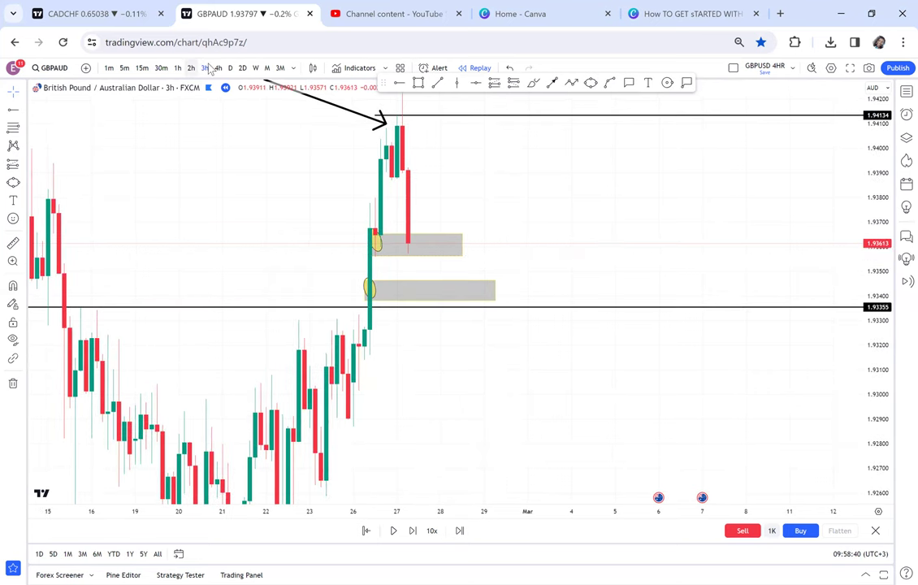
Step: Compare the two circled zones on the 30-minute and 1-hour timeframes, ending on the 1-hour chart
click(161, 68)
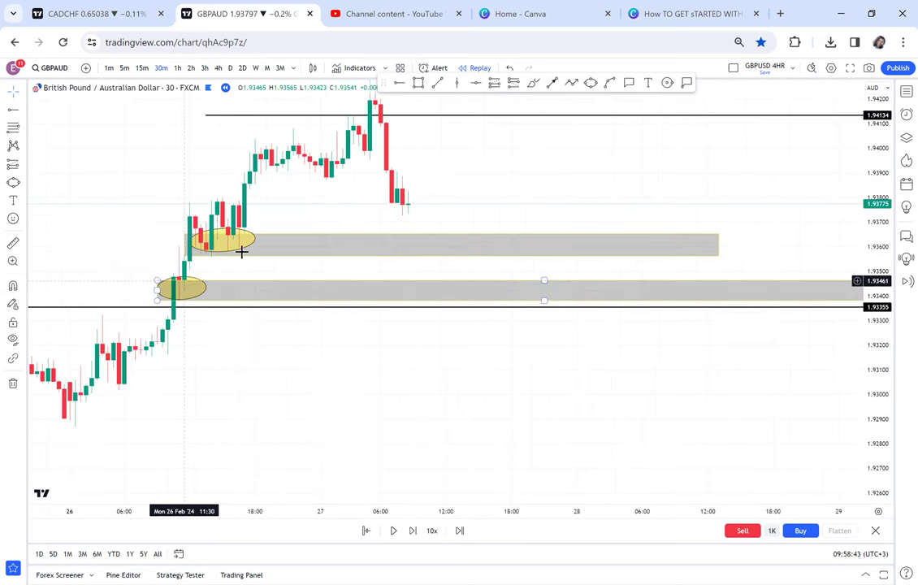
click(244, 241)
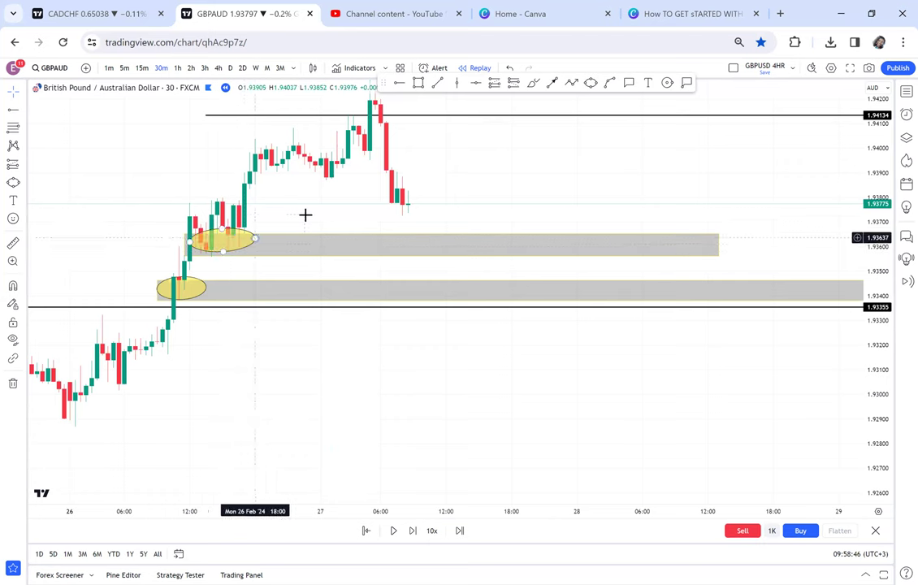
drag(319, 232, 323, 293)
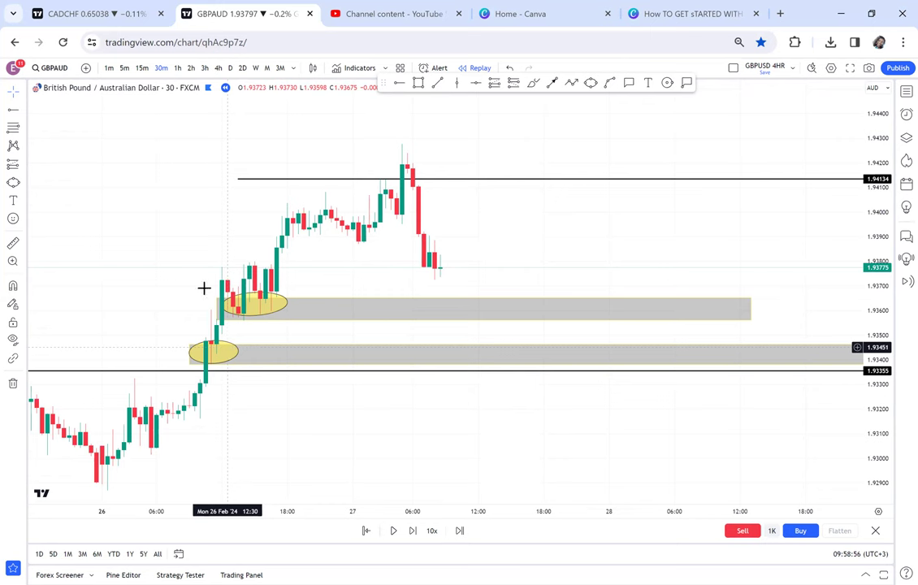
click(177, 68)
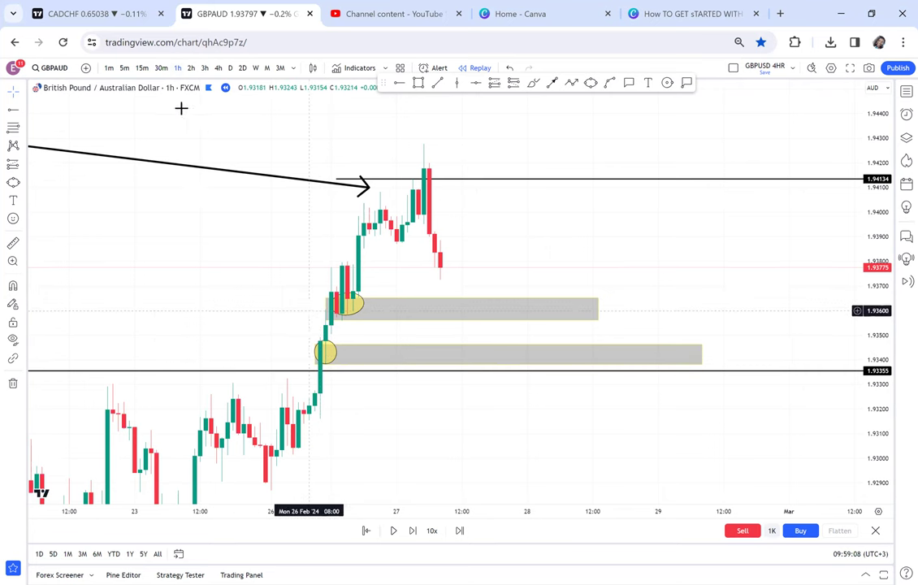
click(161, 69)
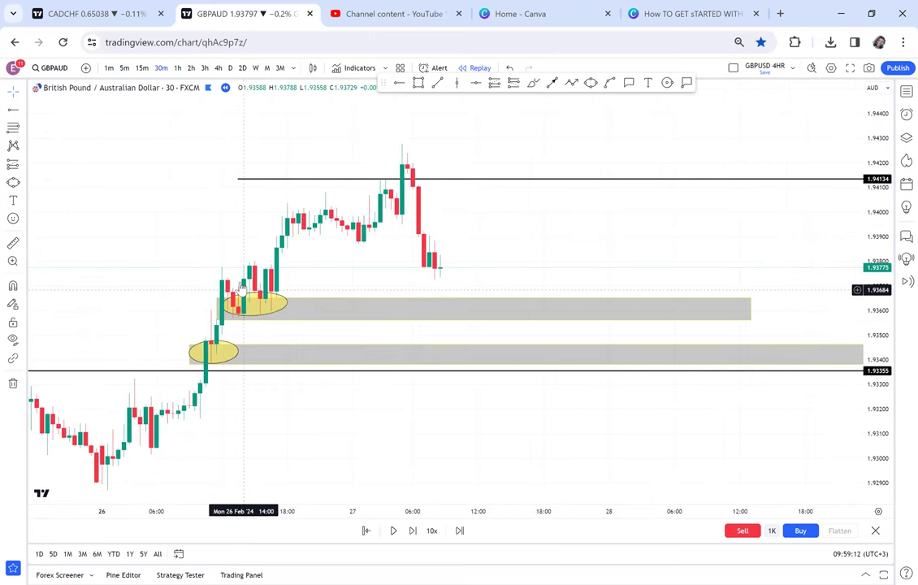
click(178, 69)
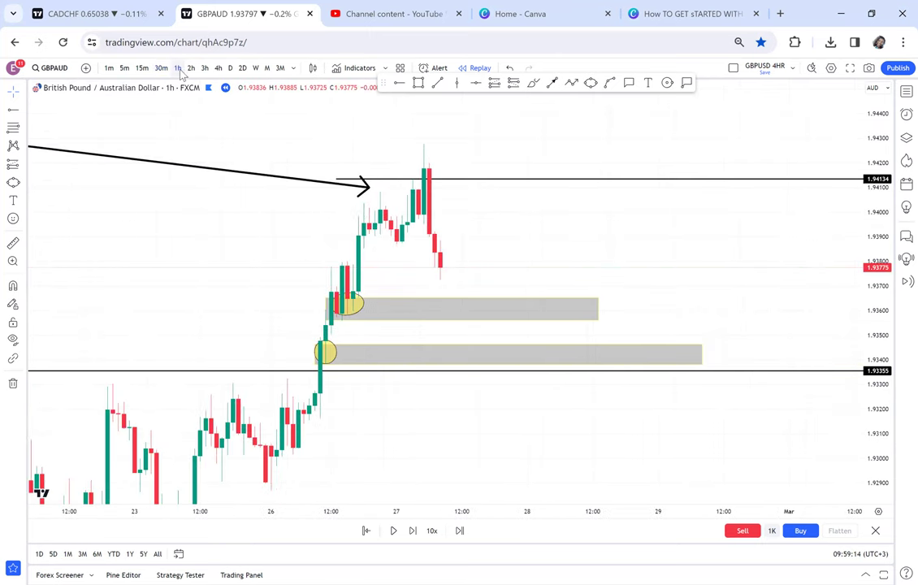
drag(698, 205, 574, 246)
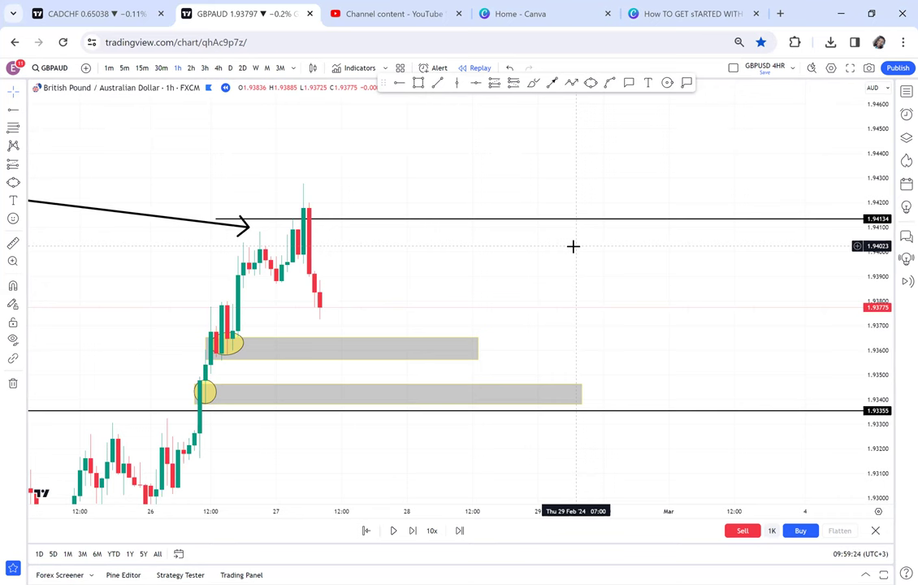
Step: Add the text note "30 MIN = 1HR/2HR/3HR/4HR" at about 1.94450 on 28 February and circle "30 MIN" with a red brush stroke
click(647, 83)
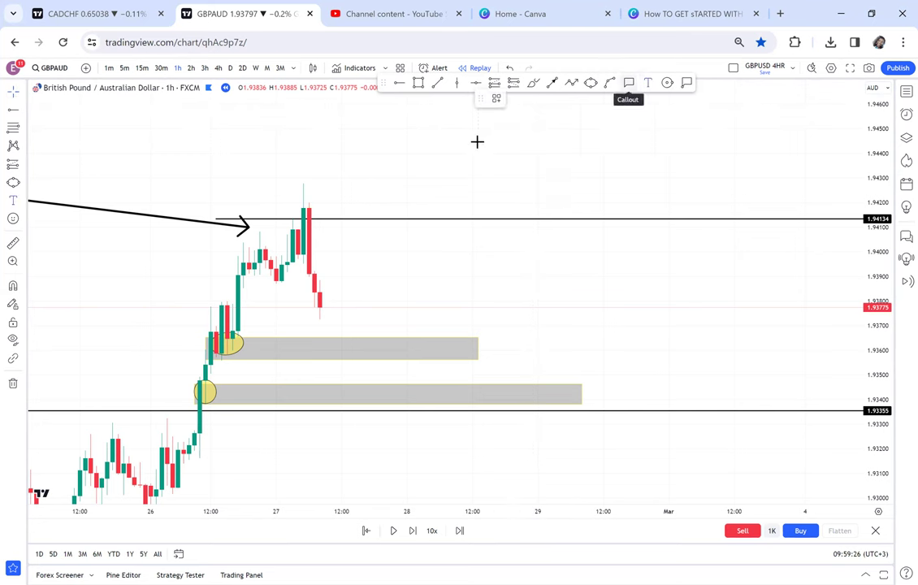
click(478, 141)
text(3)
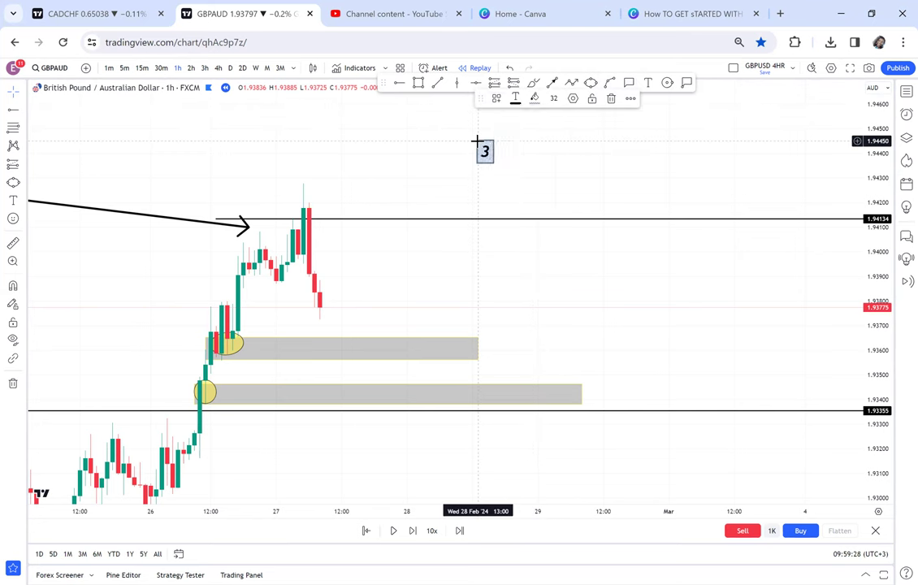
text(0 MIN = 1)
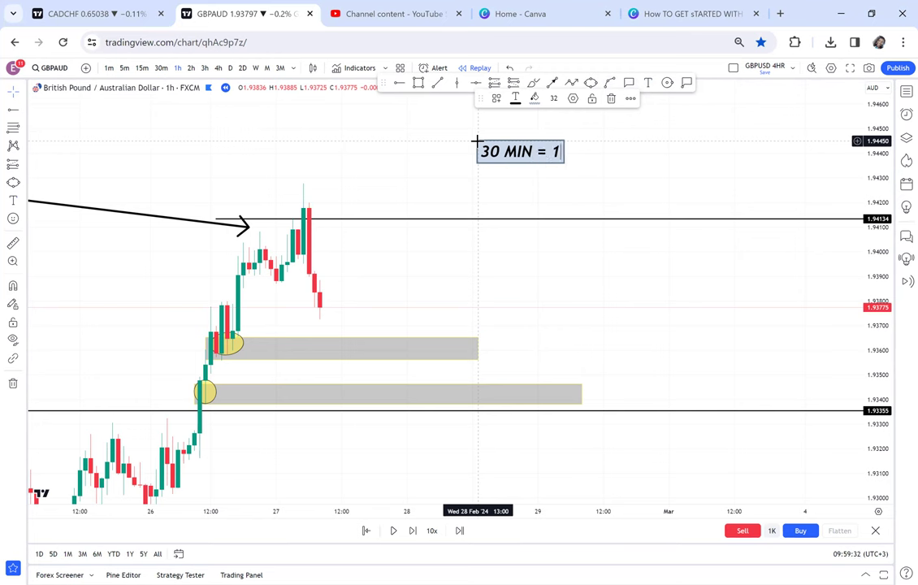
text(HR/2HR/)
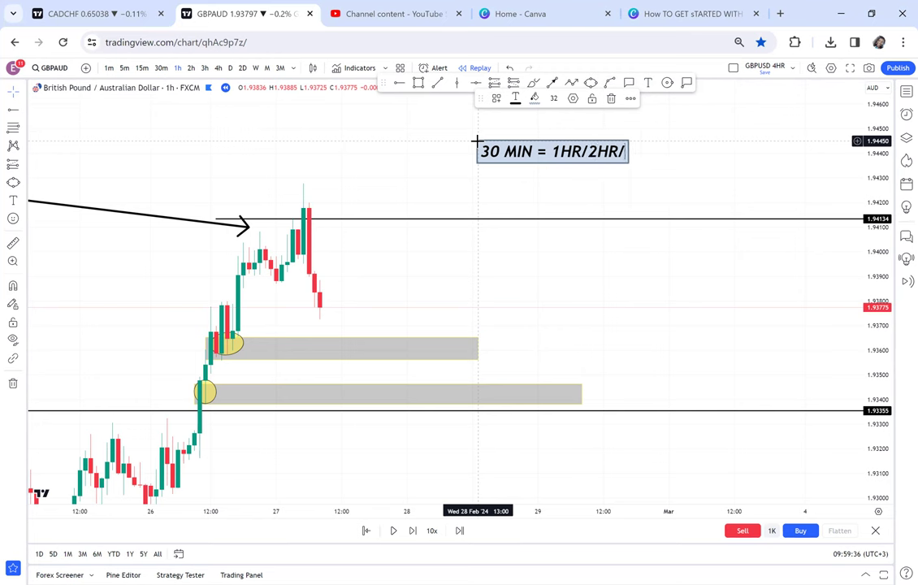
text(3HR)
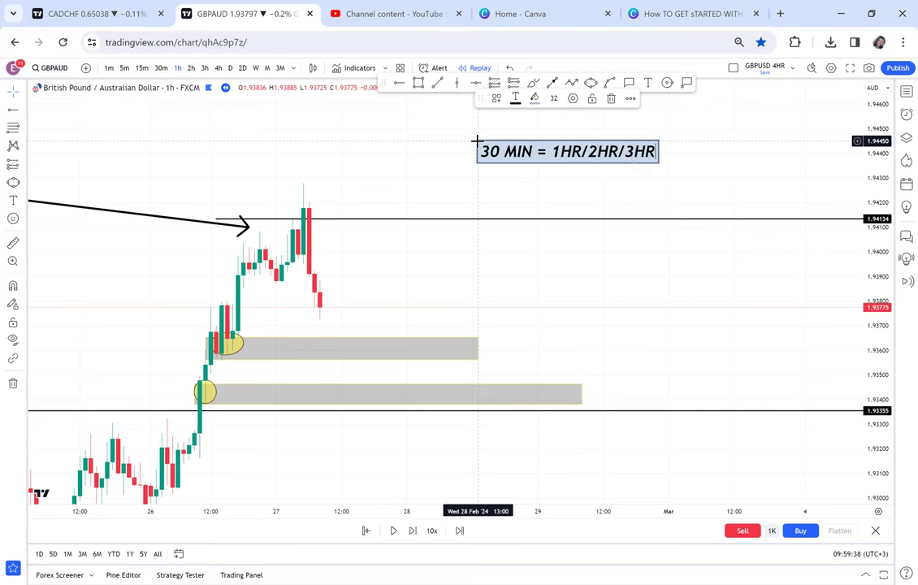
text(/4HR)
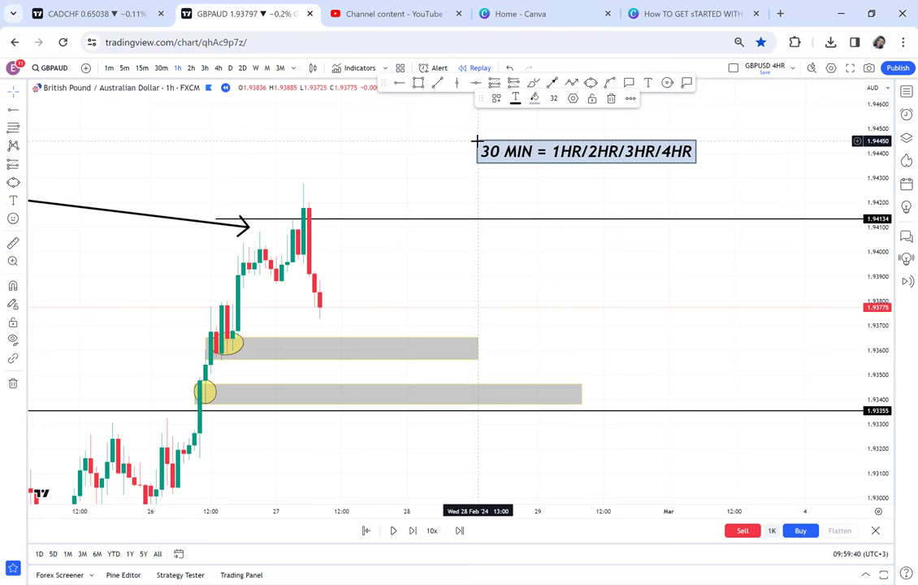
drag(522, 177, 529, 186)
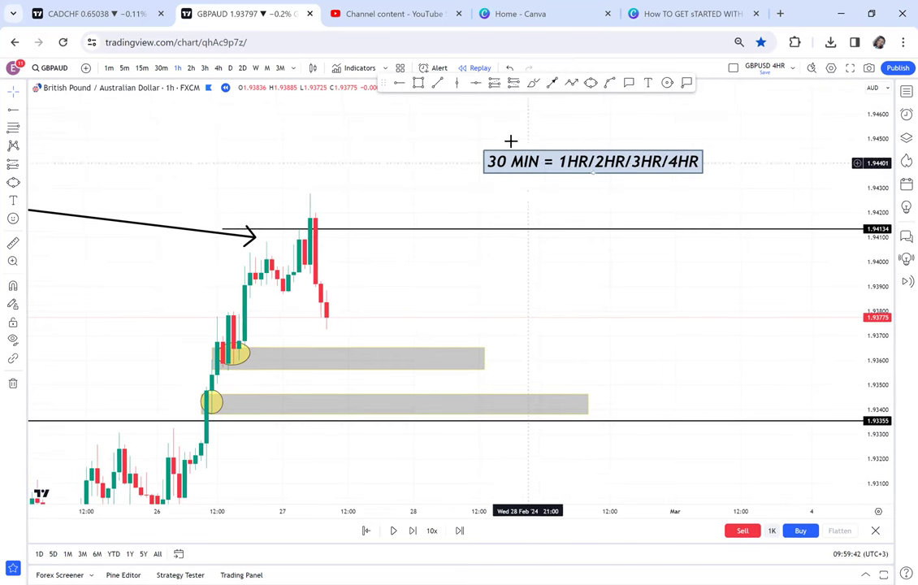
click(533, 82)
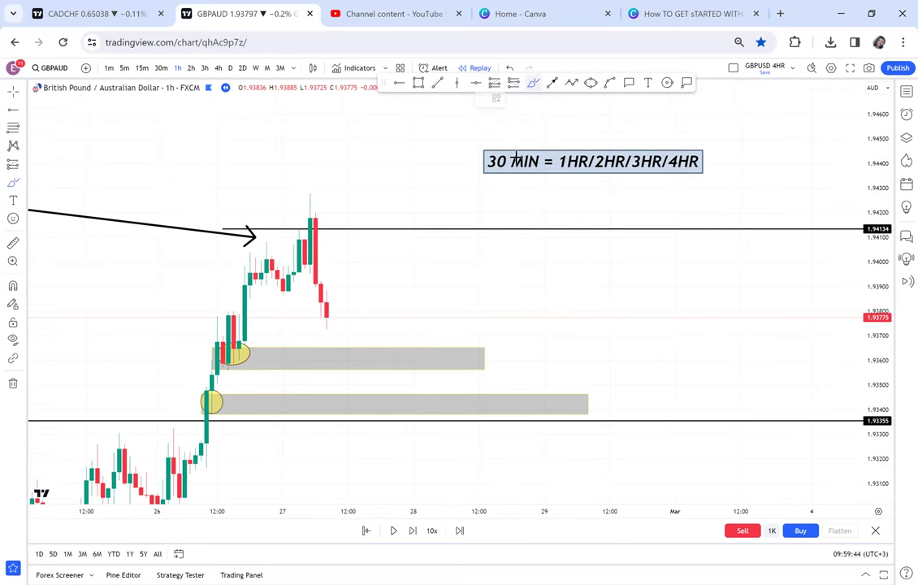
mouse_move(534, 186)
mouse_down()
mouse_move(520, 134)
mouse_move(477, 164)
mouse_move(509, 196)
mouse_move(534, 182)
mouse_up()
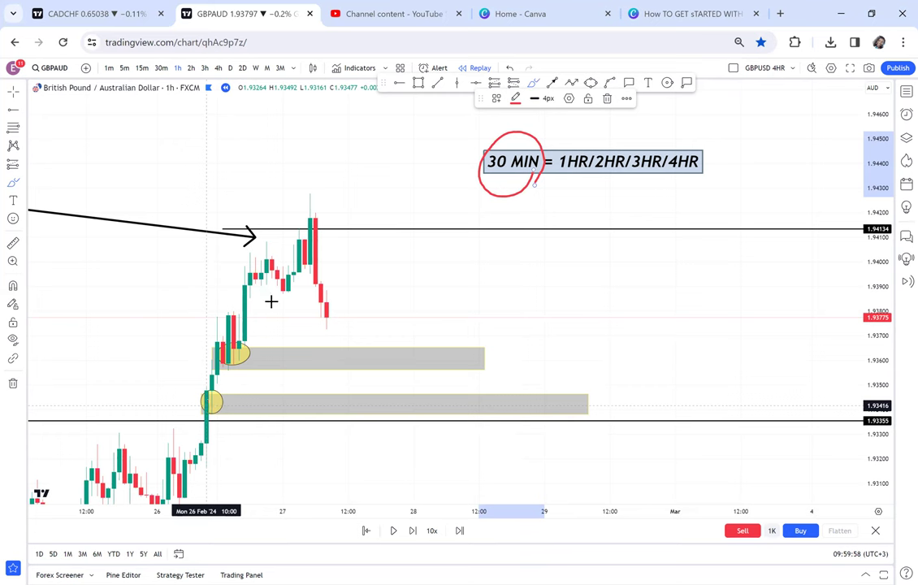
click(399, 83)
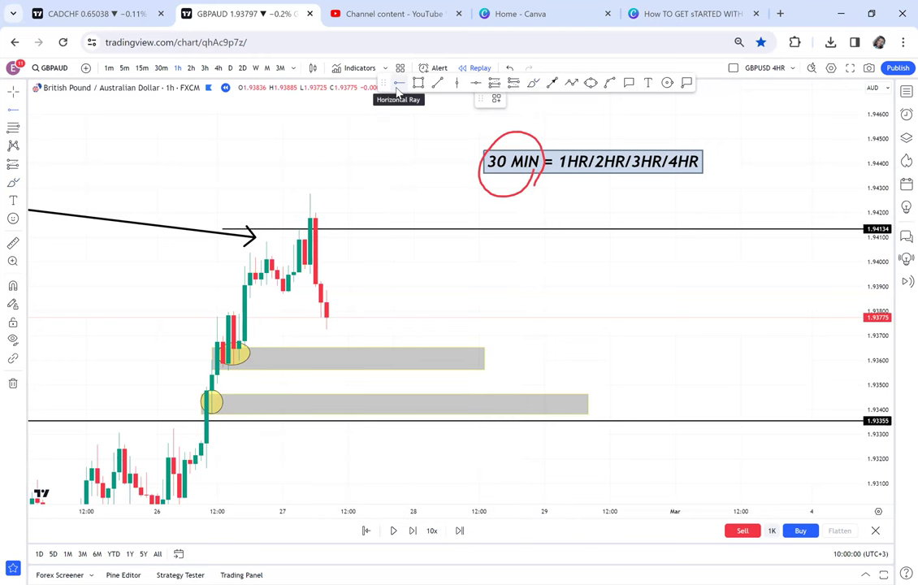
click(385, 174)
key(ctrl+z)
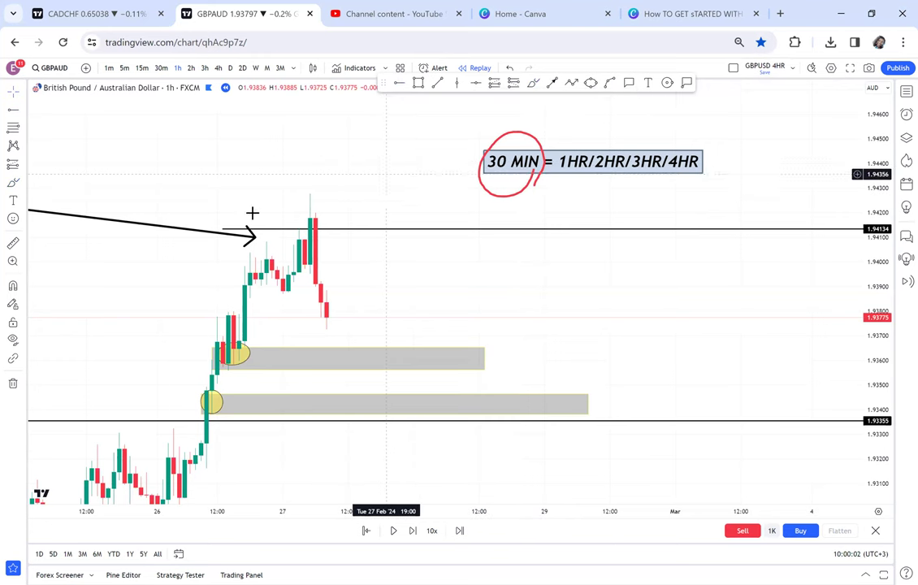
Step: Check the circled zones on the 2-hour, 3-hour and 4-hour timeframes in turn, ending on the 4-hour chart
click(191, 67)
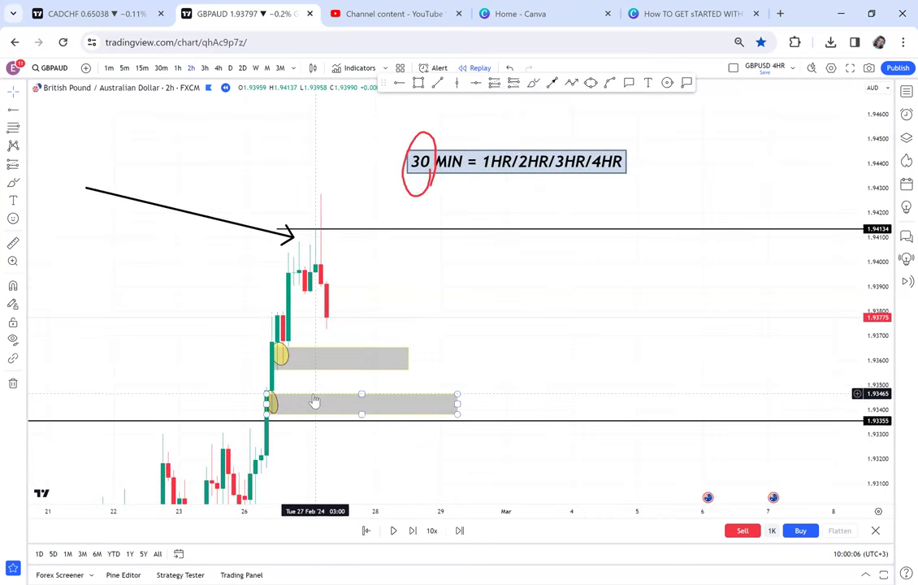
drag(345, 372, 602, 275)
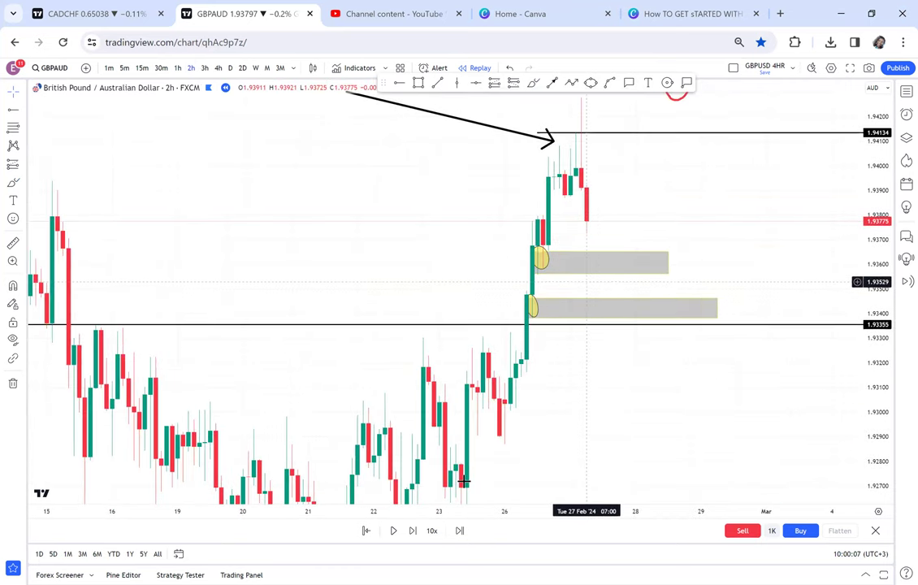
drag(363, 516, 306, 496)
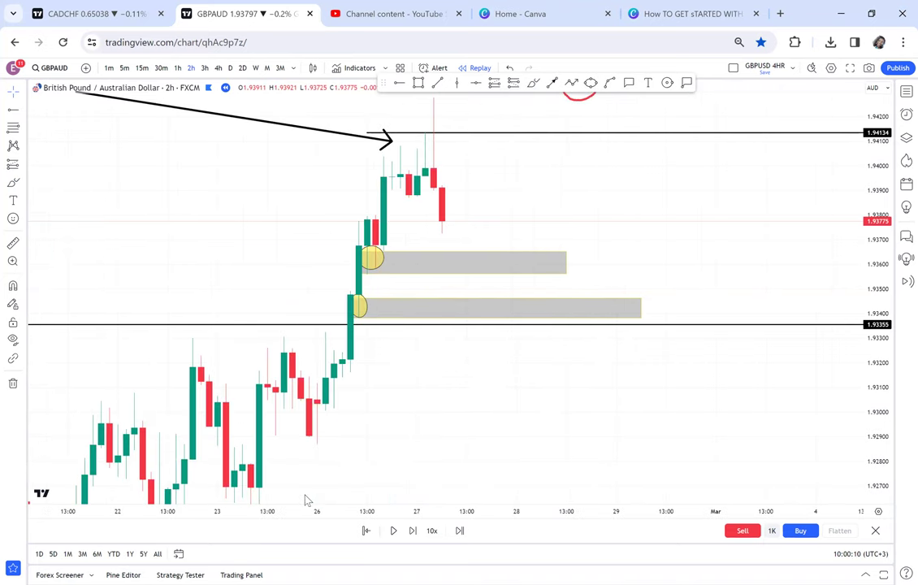
drag(623, 207, 571, 286)
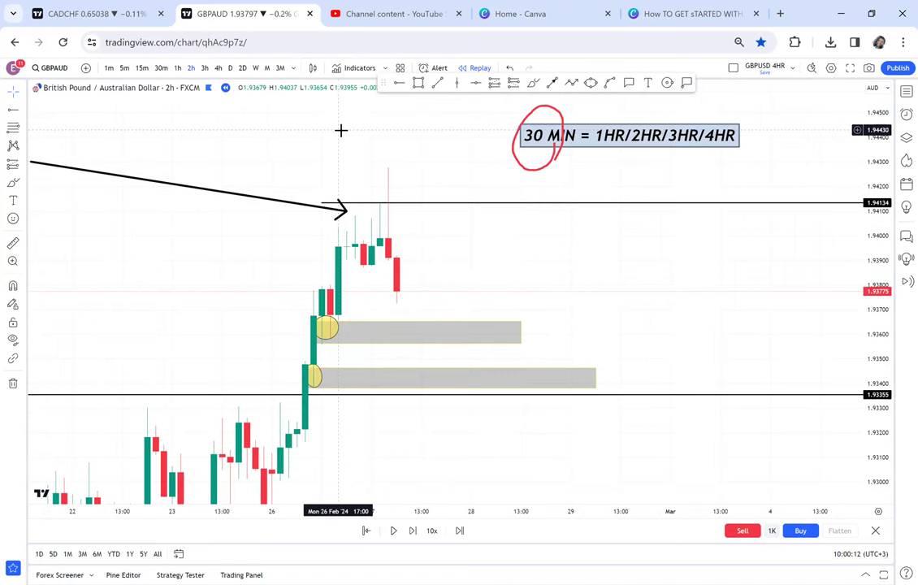
click(204, 67)
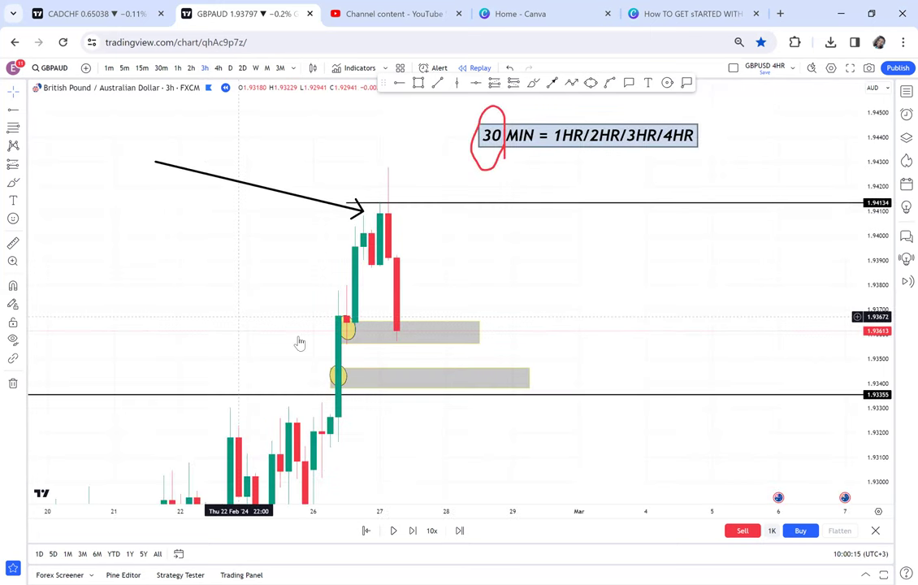
click(217, 67)
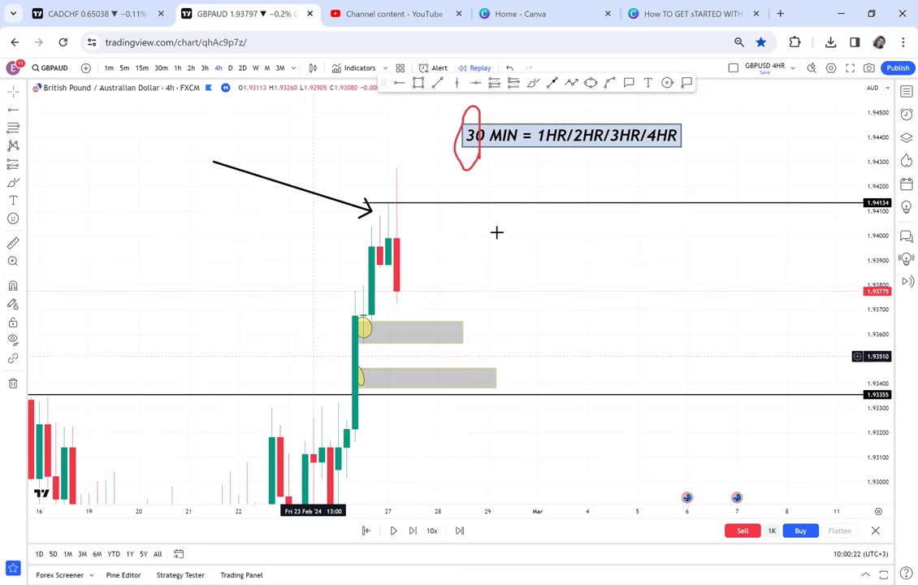
Step: Examine the two circled zones and their grey rectangles on the 30-minute chart against the latest price drop
click(161, 69)
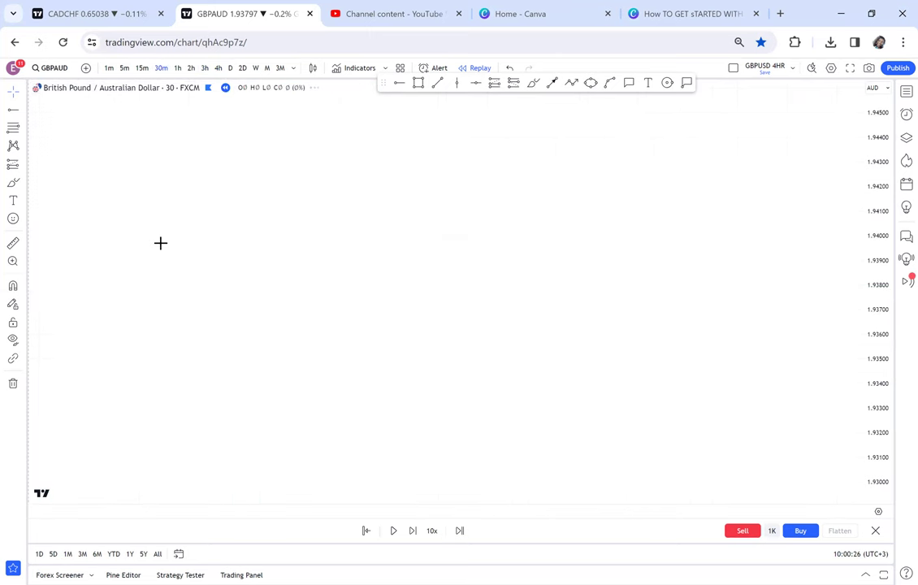
drag(393, 294, 550, 248)
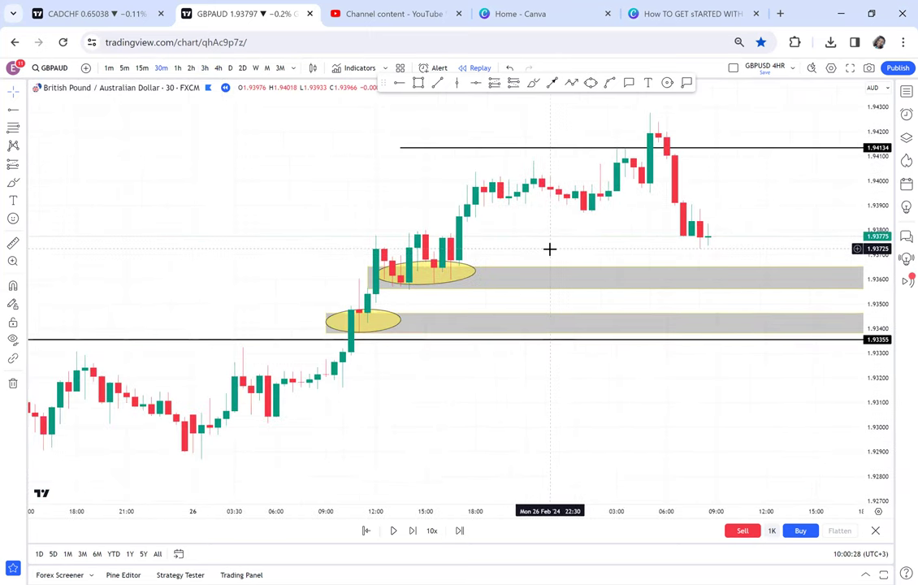
drag(437, 264, 389, 294)
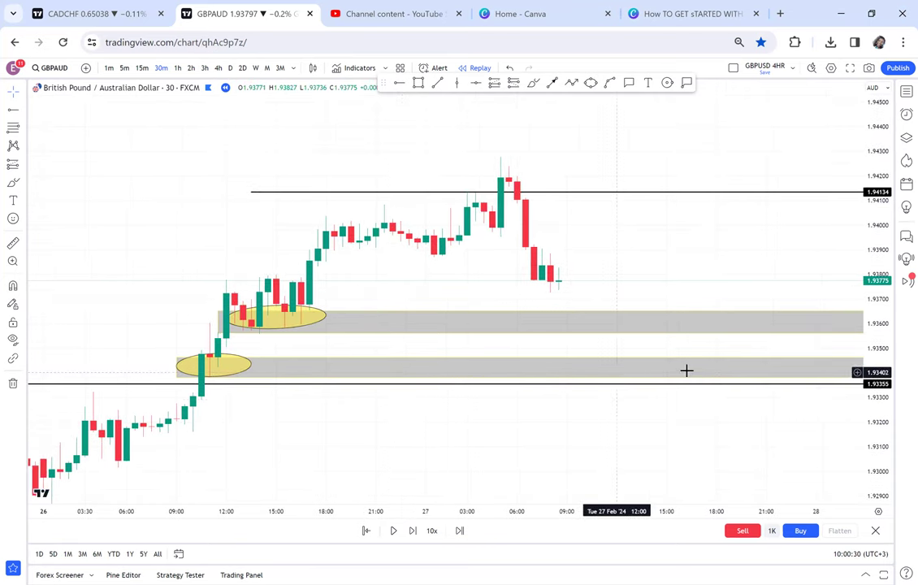
drag(878, 422, 878, 459)
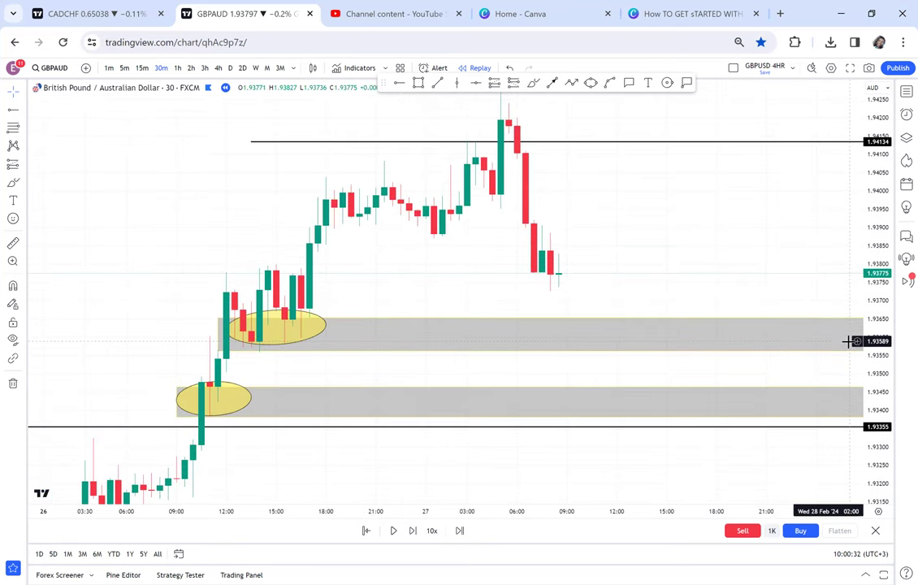
drag(756, 311, 721, 337)
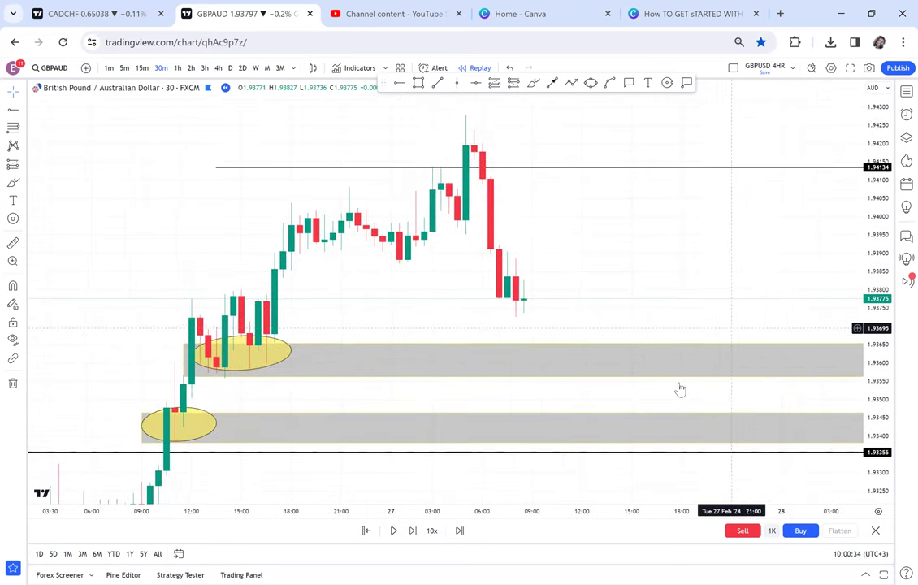
drag(393, 511, 580, 435)
drag(758, 272, 635, 268)
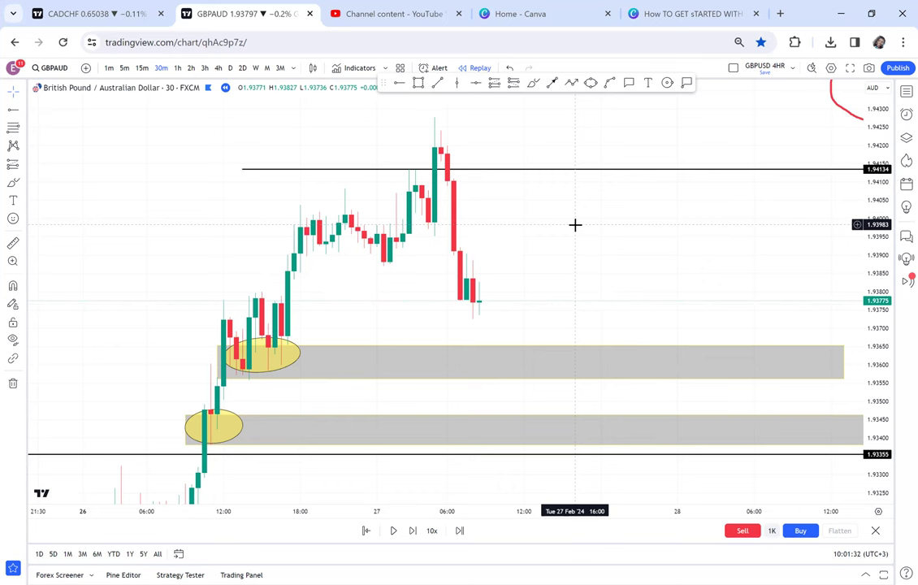
click(381, 350)
click(545, 289)
drag(546, 289, 526, 258)
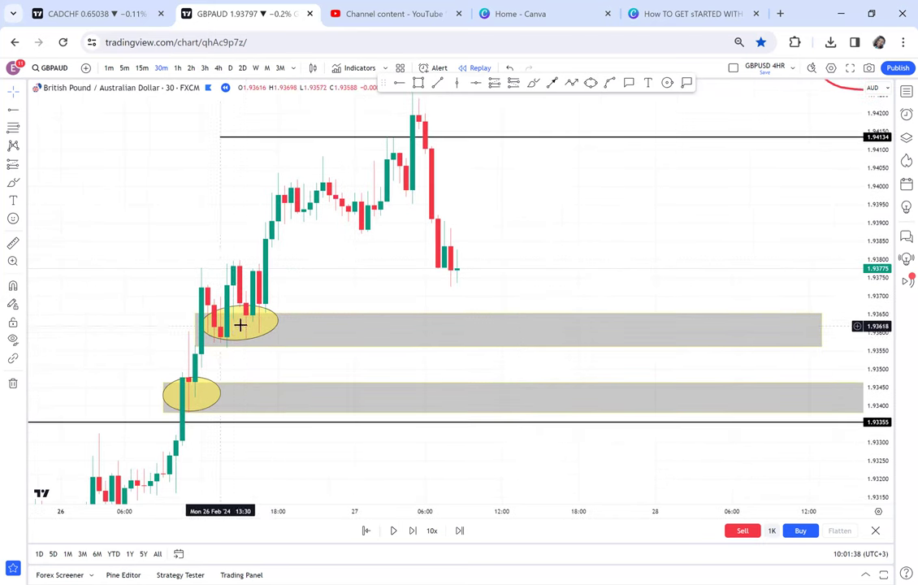
click(430, 415)
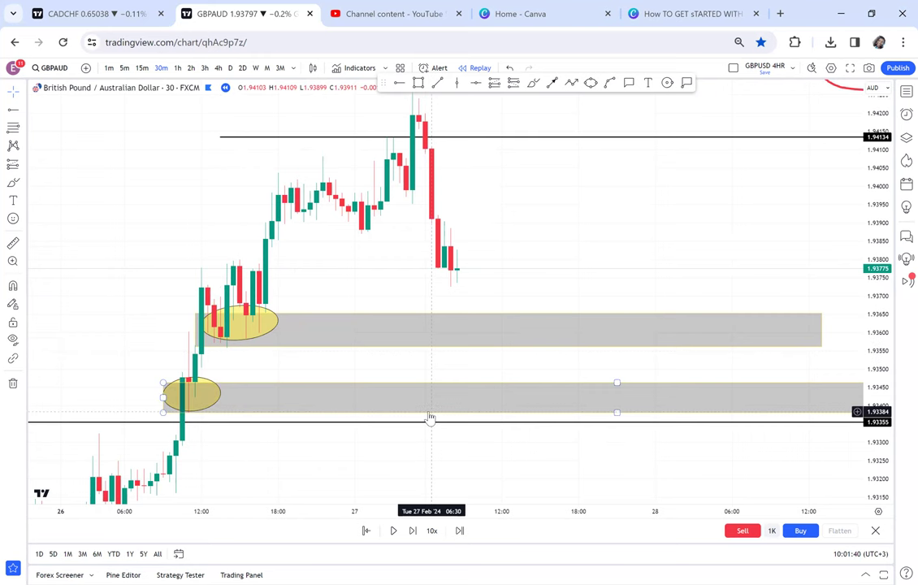
click(379, 500)
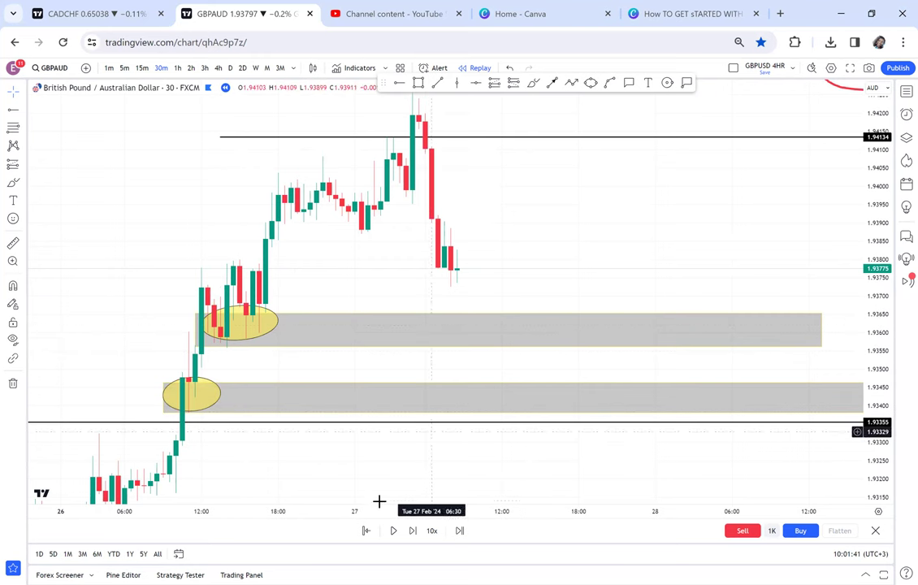
Step: Advance the bar replay on the 30-minute chart until price has entered and tested the upper grey rectangle
click(411, 530)
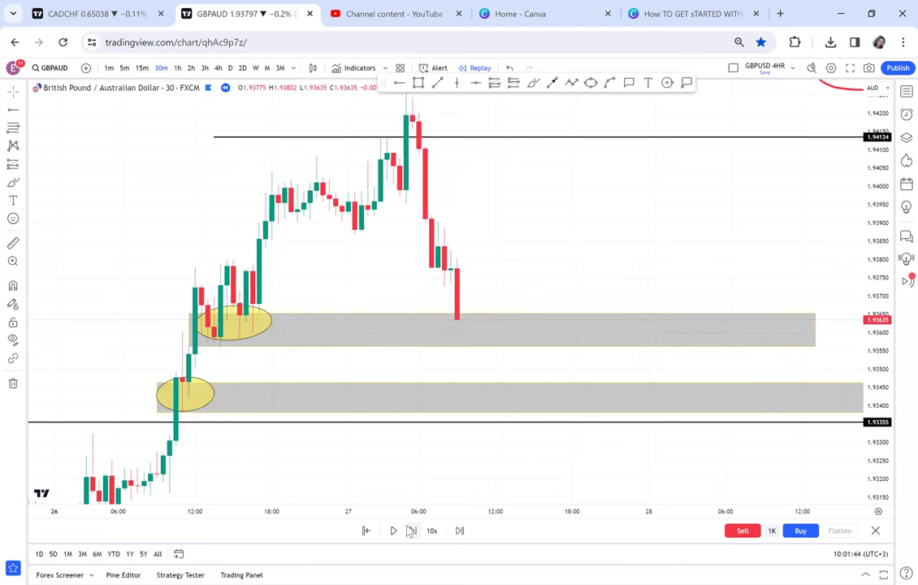
click(411, 530)
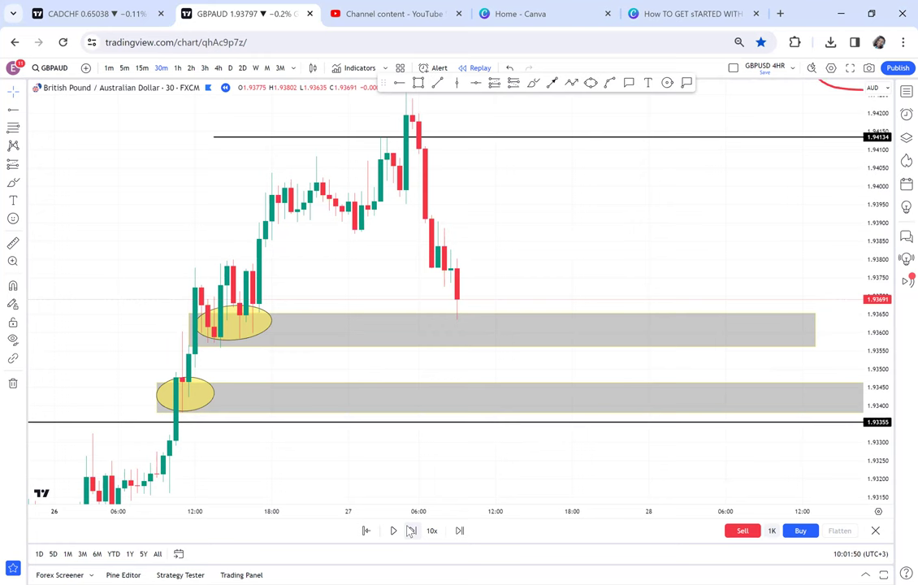
click(411, 531)
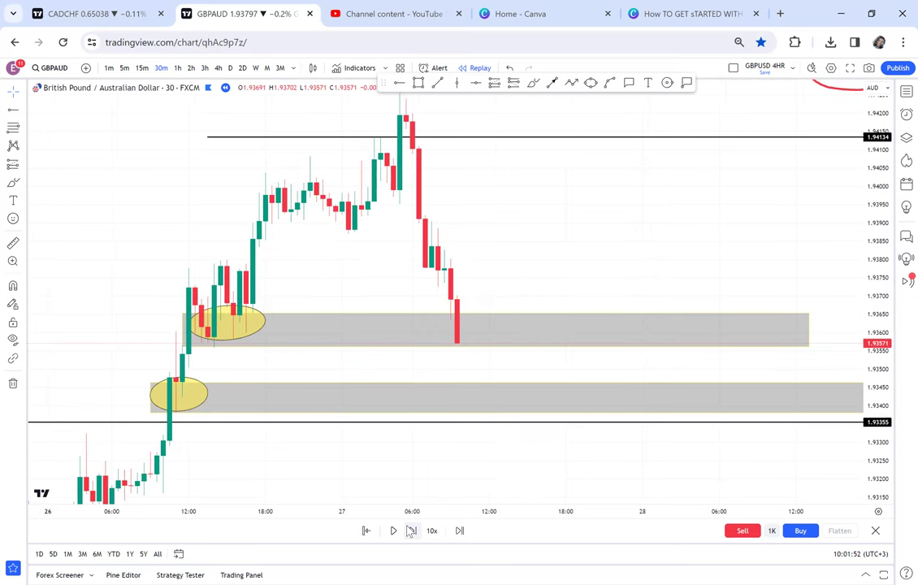
click(411, 530)
click(411, 531)
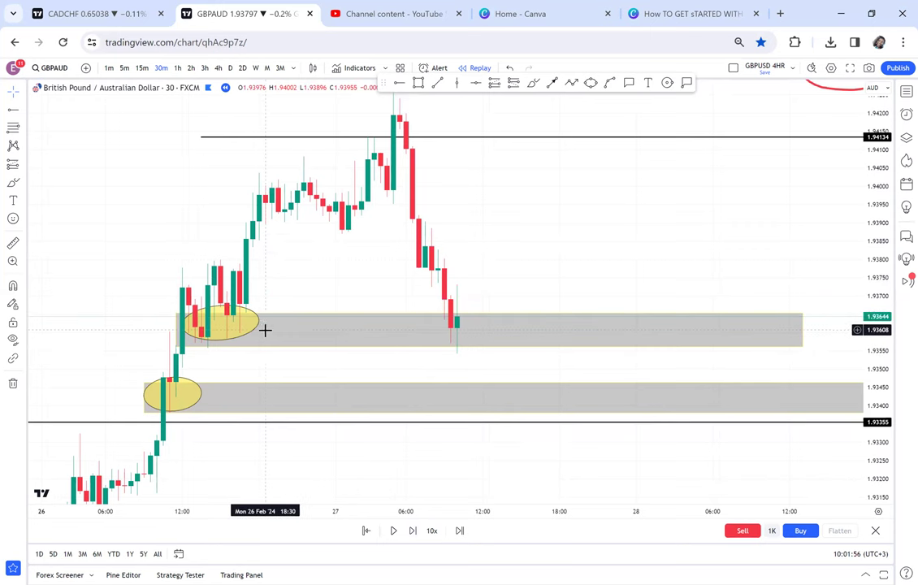
Step: Compare price at the upper rectangle on the 1-hour and 2-hour timeframes, ending on the 1-hour chart
click(176, 68)
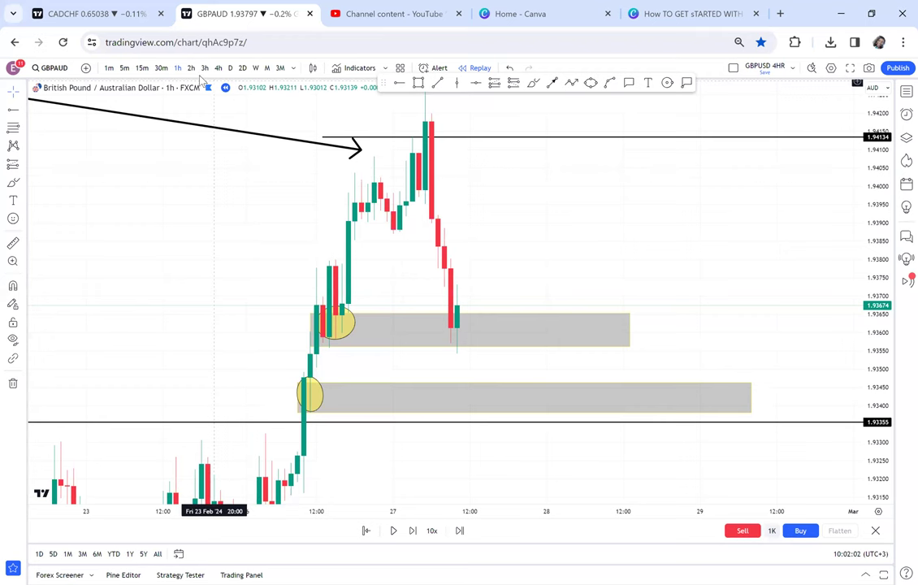
click(192, 68)
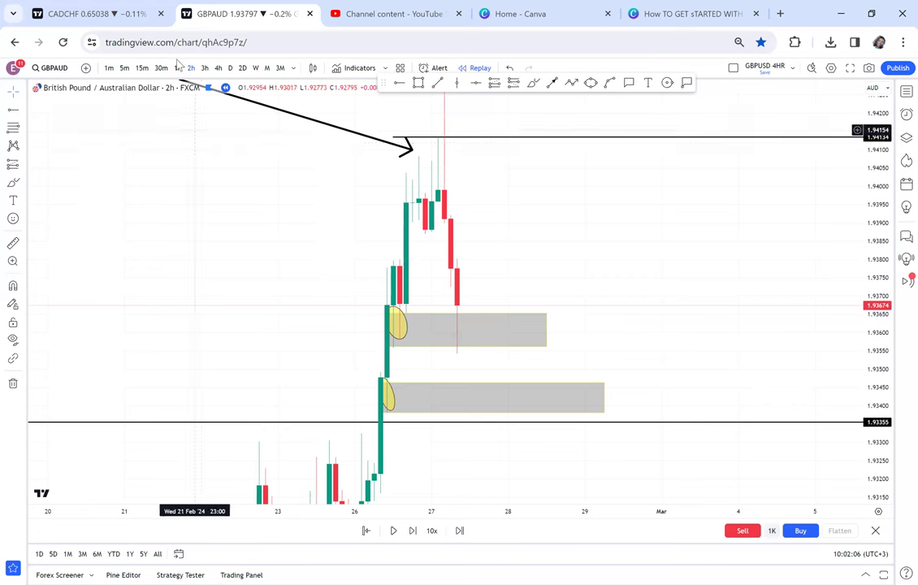
click(178, 68)
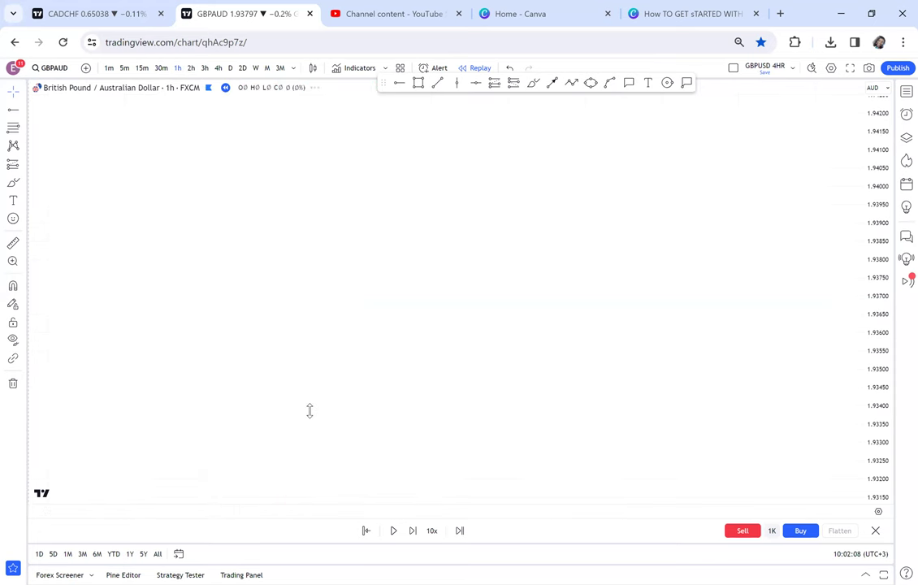
Step: Advance the replay on the 1-hour chart until a candle wick reaches the lower grey rectangle
click(412, 530)
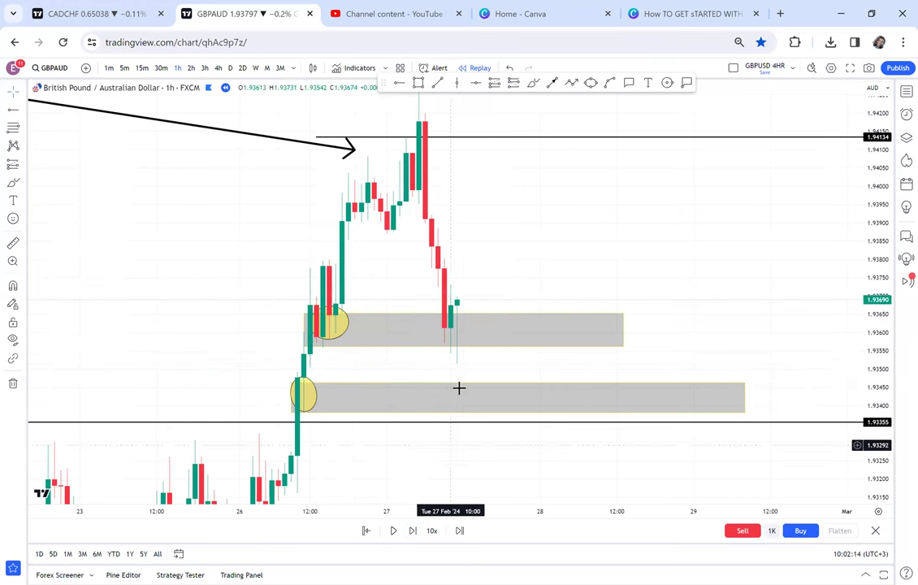
click(413, 530)
click(412, 530)
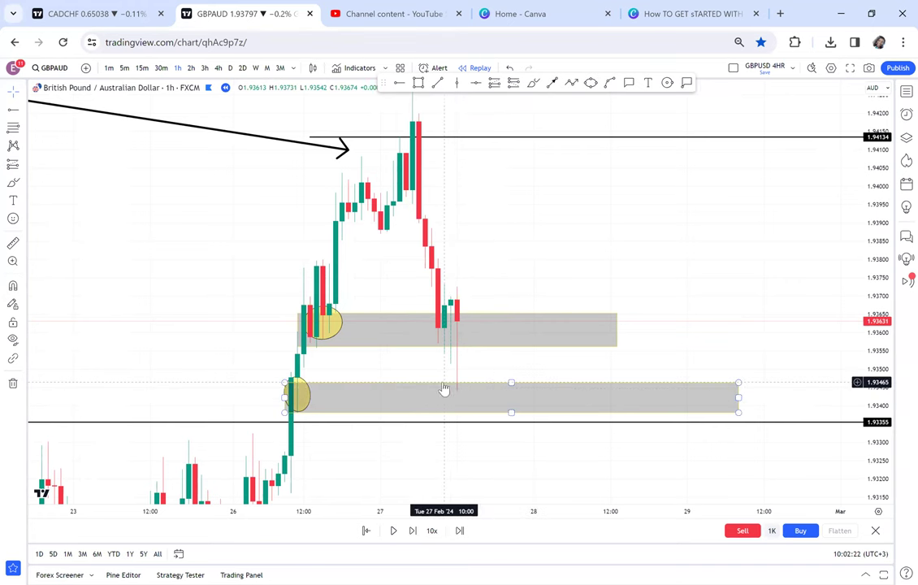
Step: Raise the upper edge of the lower grey rectangle to 1.93479
click(508, 385)
drag(511, 382, 523, 377)
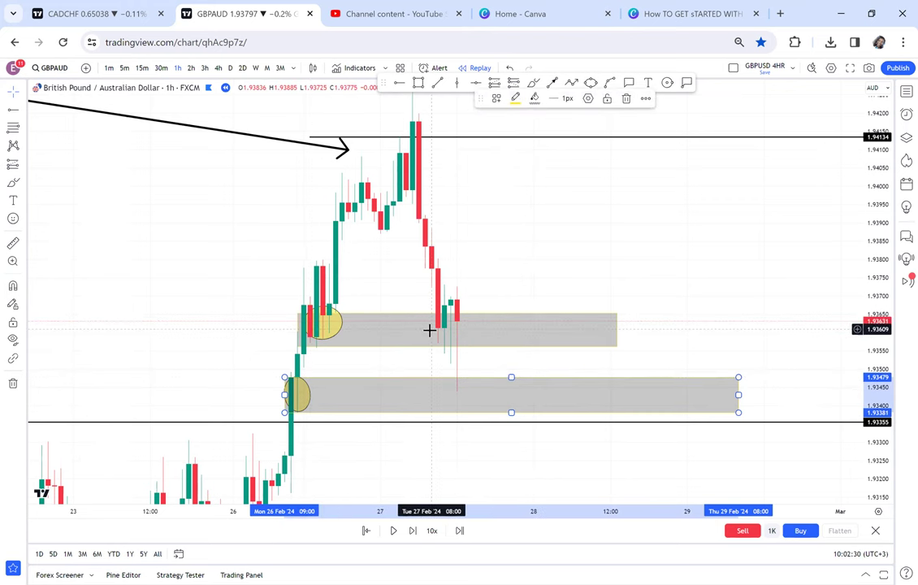
mouse_move(527, 256)
mouse_down()
mouse_move(496, 304)
mouse_move(488, 288)
mouse_up()
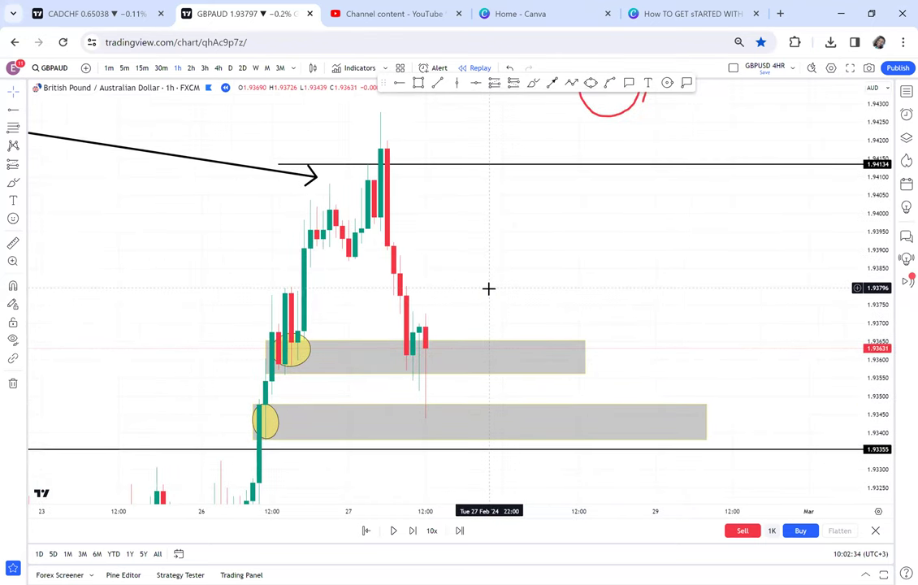
Step: Continue the 1-hour replay until price rebounds from the lower rectangle to above the upper one
click(412, 532)
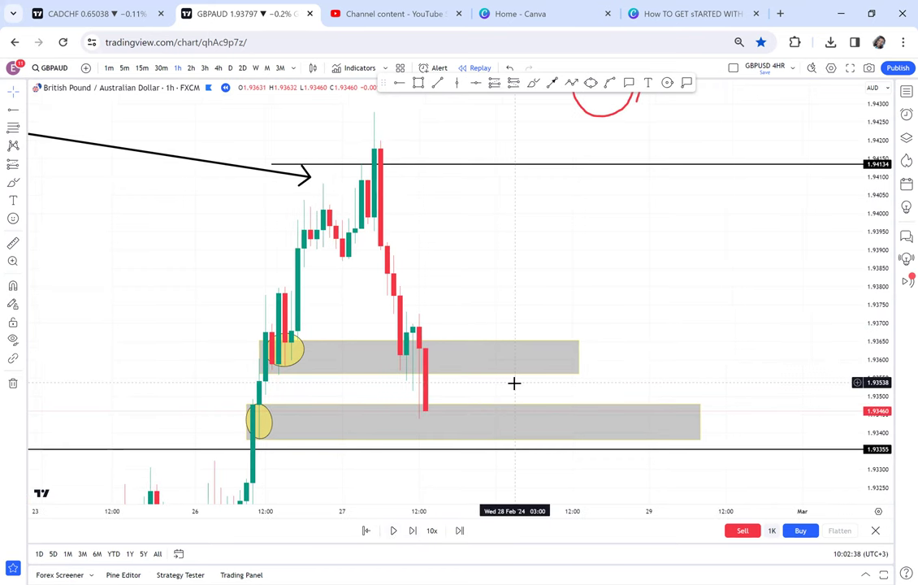
click(414, 530)
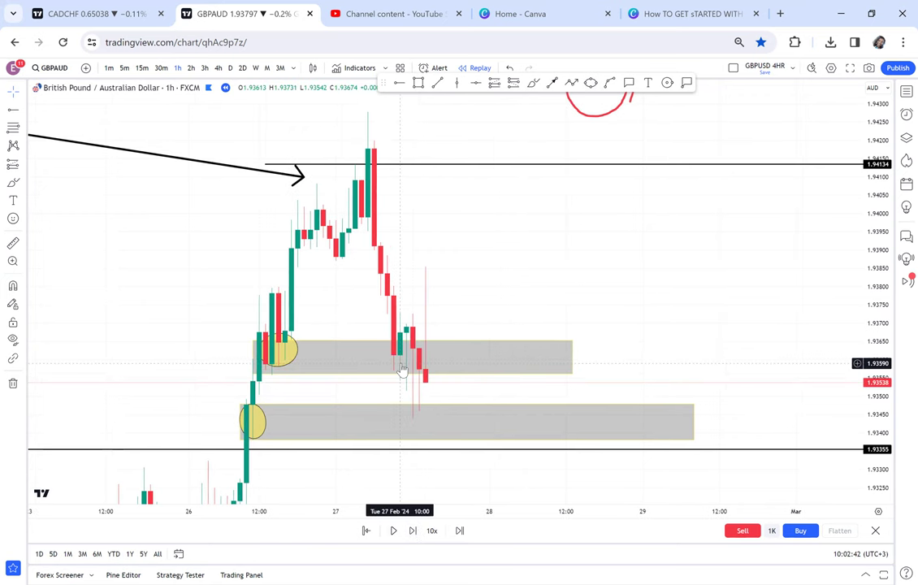
key(shift+Right)
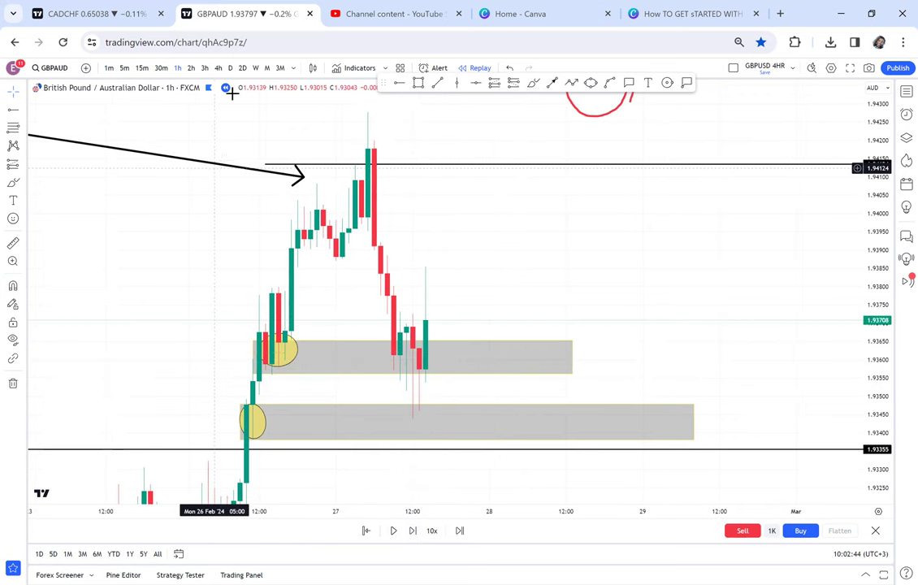
Step: Examine the rebound from both rectangles on the 30-minute timeframe, ending back on the 1-hour chart
click(193, 70)
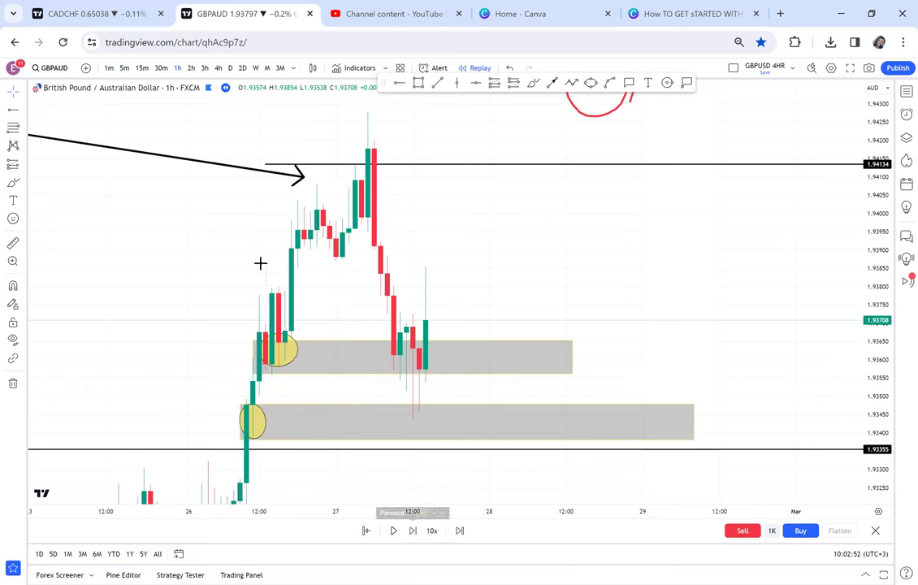
click(161, 68)
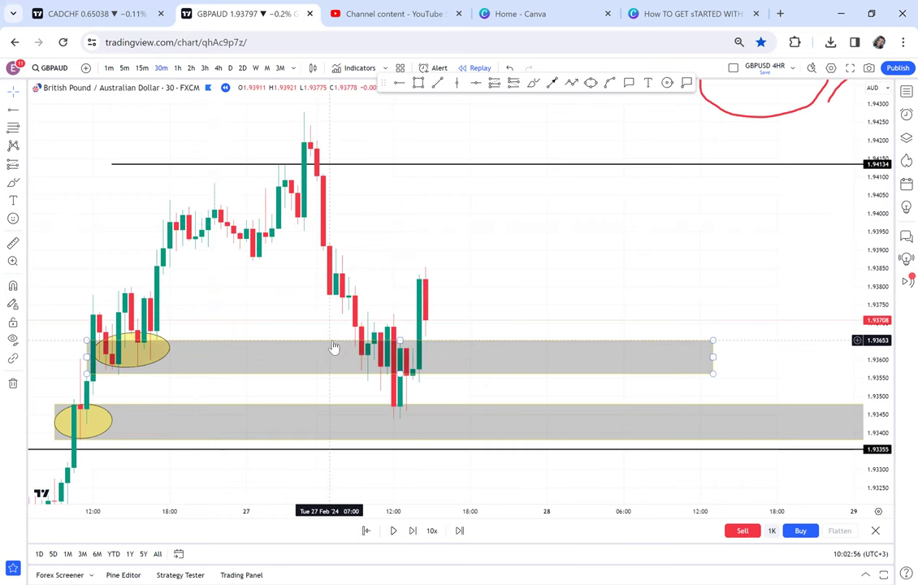
scroll(318, 313, left, 2)
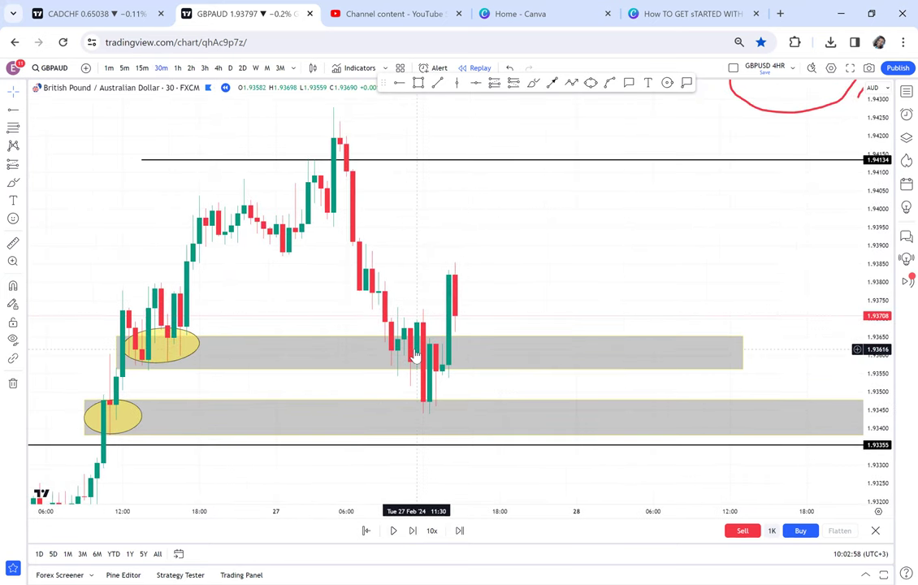
click(179, 70)
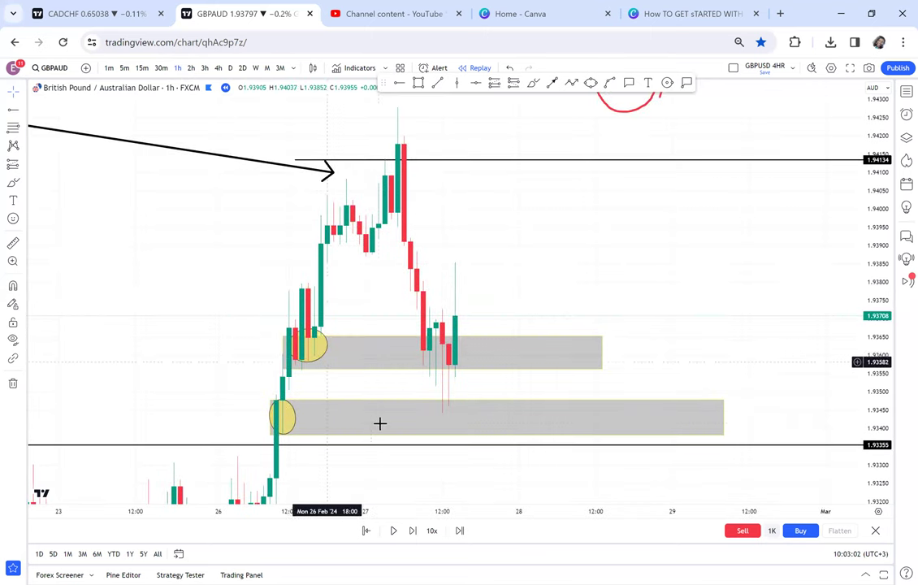
Step: Advance the 1-hour replay through the candle that drops towards the black line at 1.93355
click(412, 531)
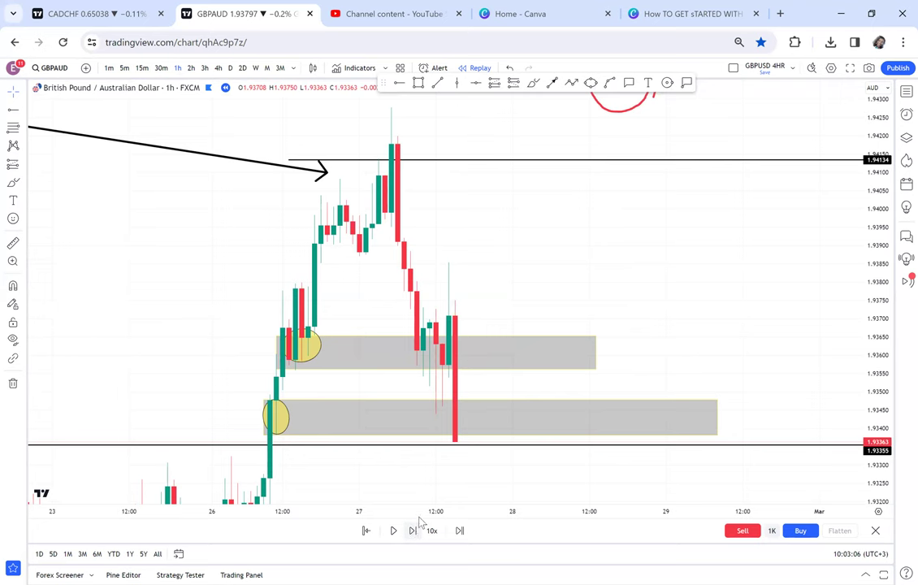
click(416, 527)
drag(550, 384, 605, 327)
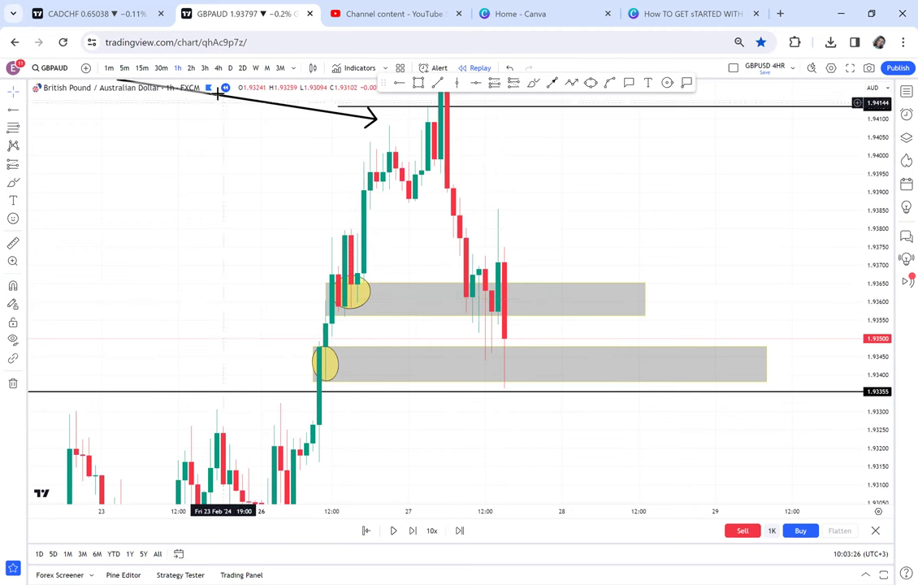
Step: Switch to the 2-hour chart and advance the replay until price rises clear above the upper rectangle
click(191, 69)
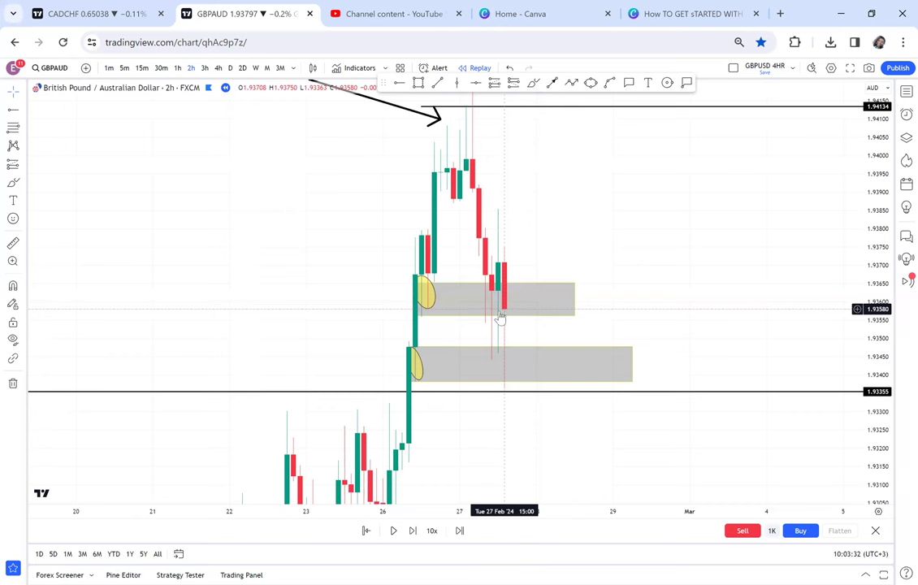
click(413, 531)
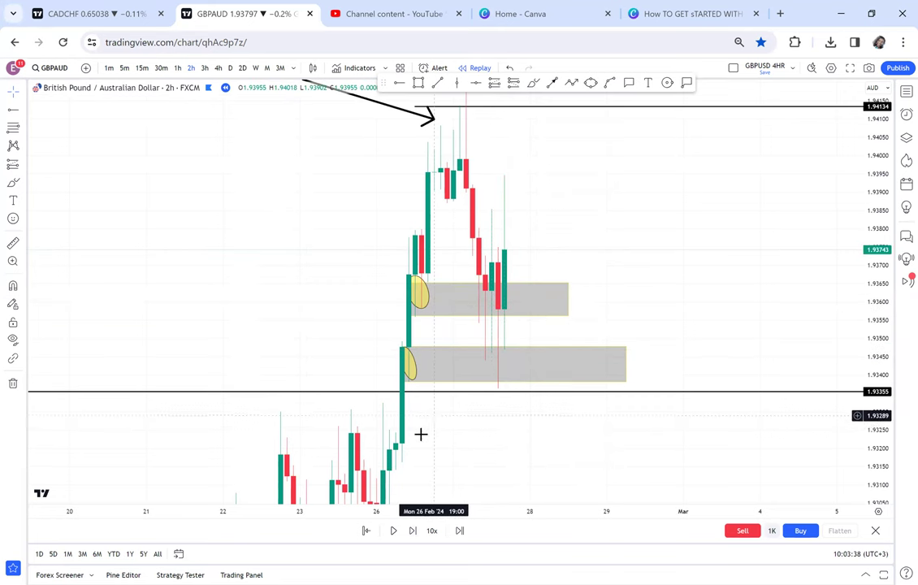
click(413, 531)
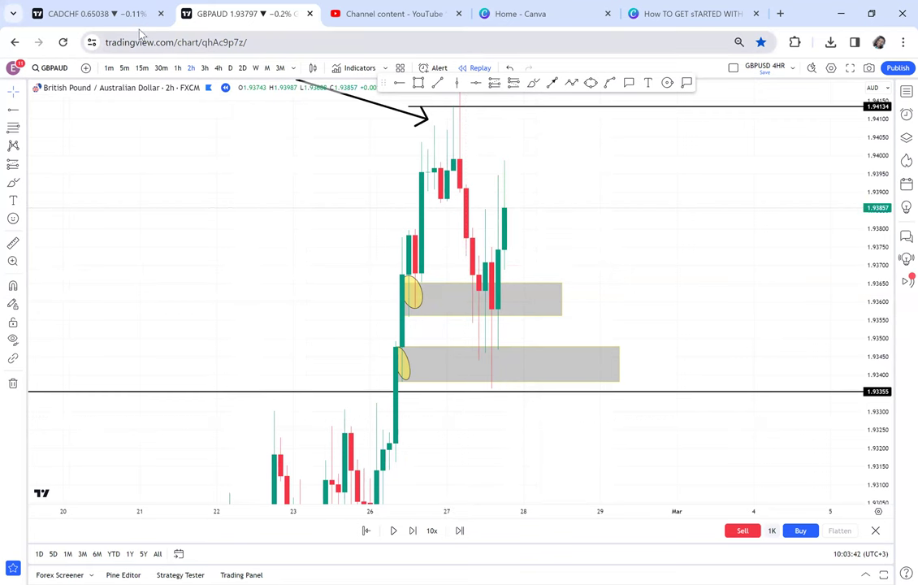
Step: Review how price bounced from the two rectangles on the 1-hour chart and the 30-minute chart
click(177, 68)
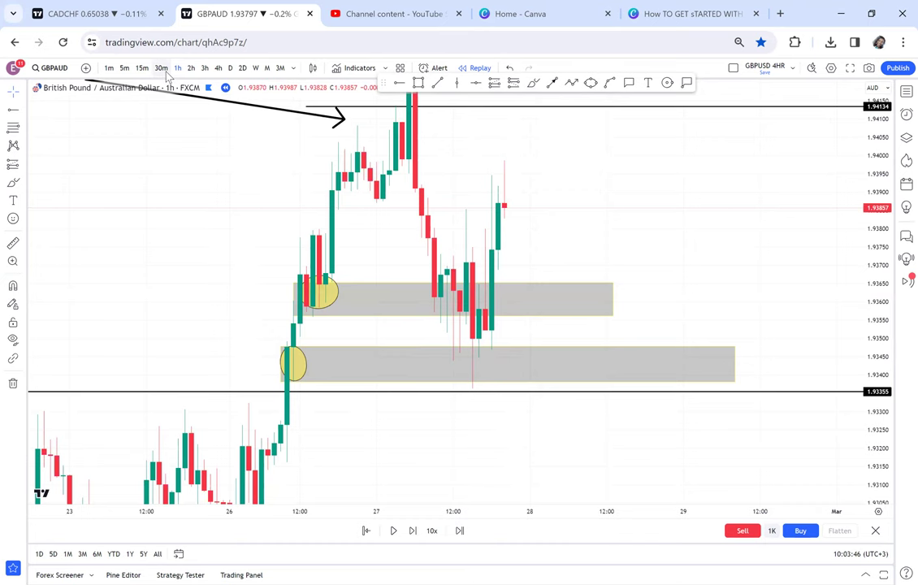
click(162, 68)
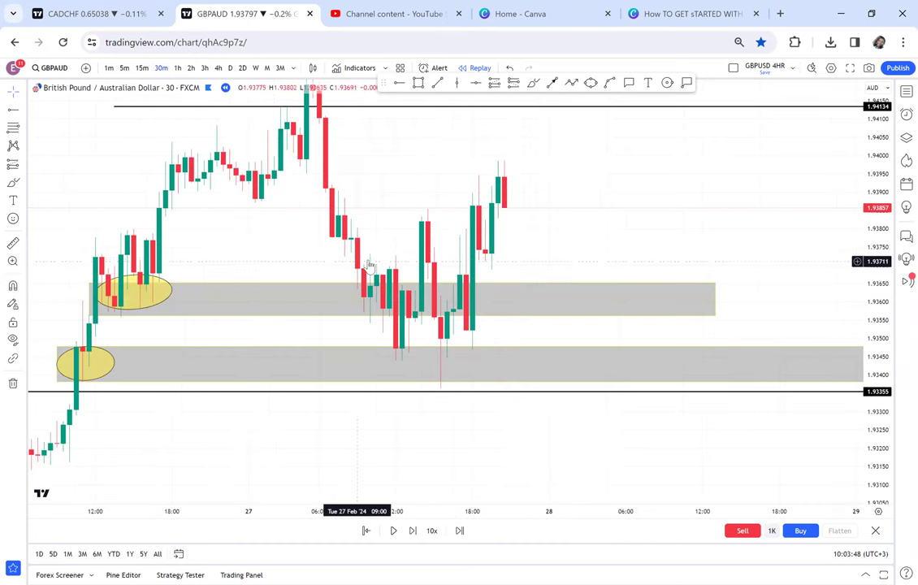
mouse_move(433, 205)
mouse_down()
mouse_move(500, 234)
mouse_move(577, 229)
mouse_move(616, 275)
mouse_move(622, 268)
mouse_up()
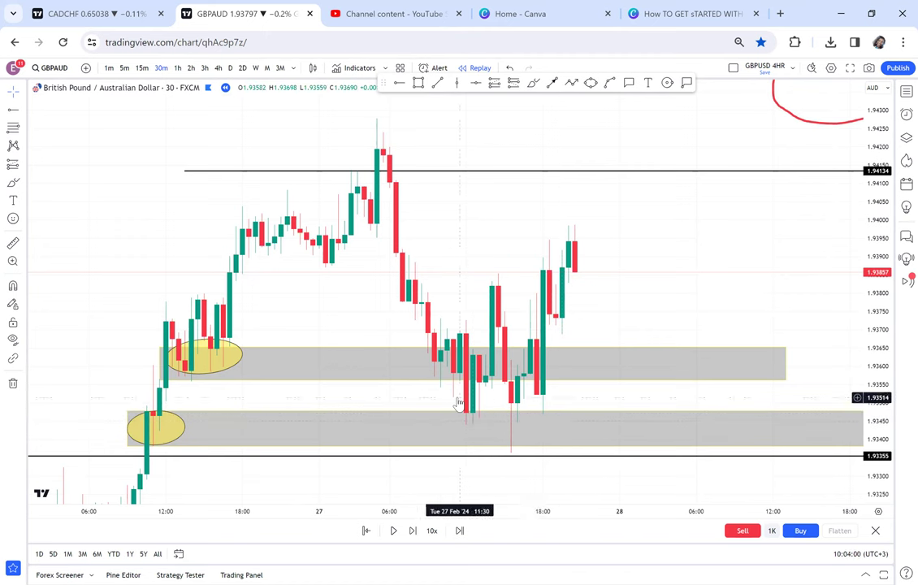
Step: Measure the price move from the lower rectangle near 1.93391 up to the swing high near 1.94275
drag(423, 396, 434, 383)
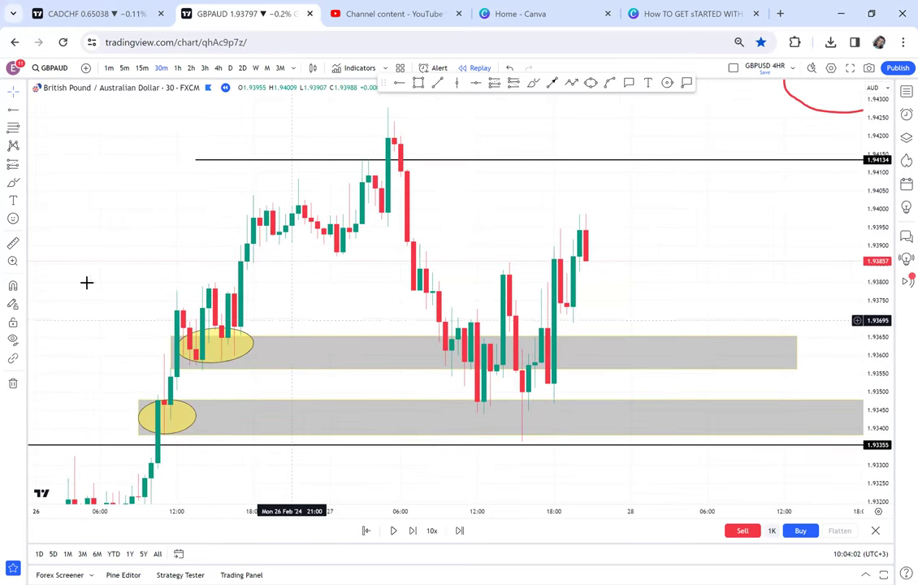
click(17, 245)
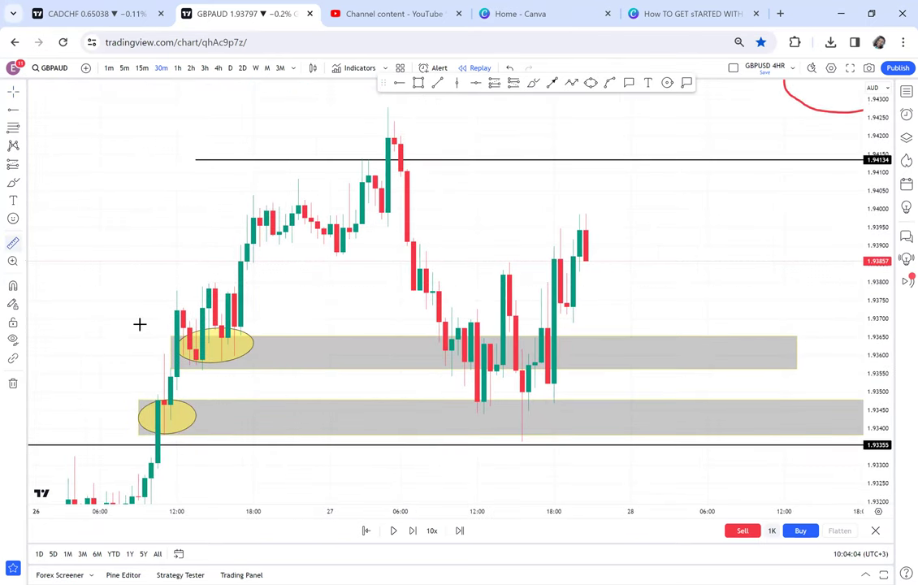
click(150, 432)
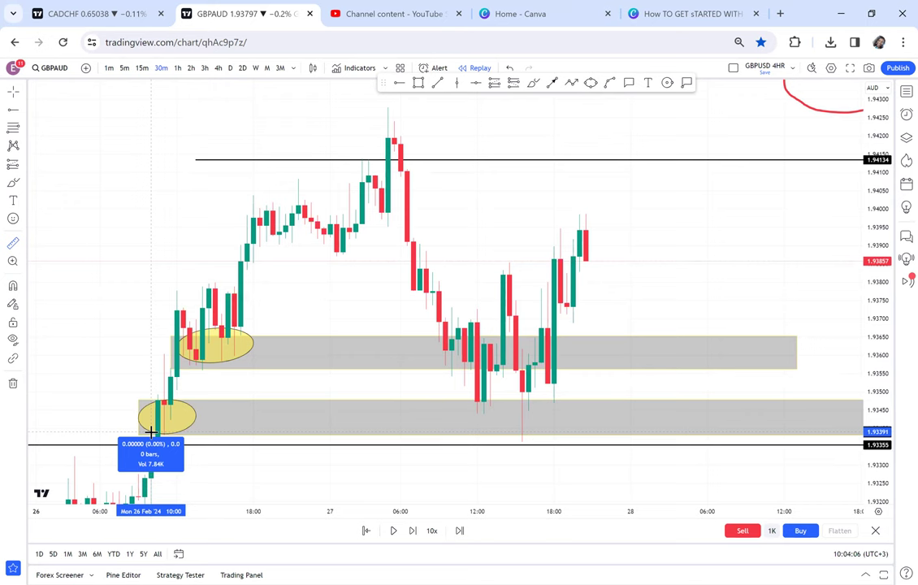
click(656, 115)
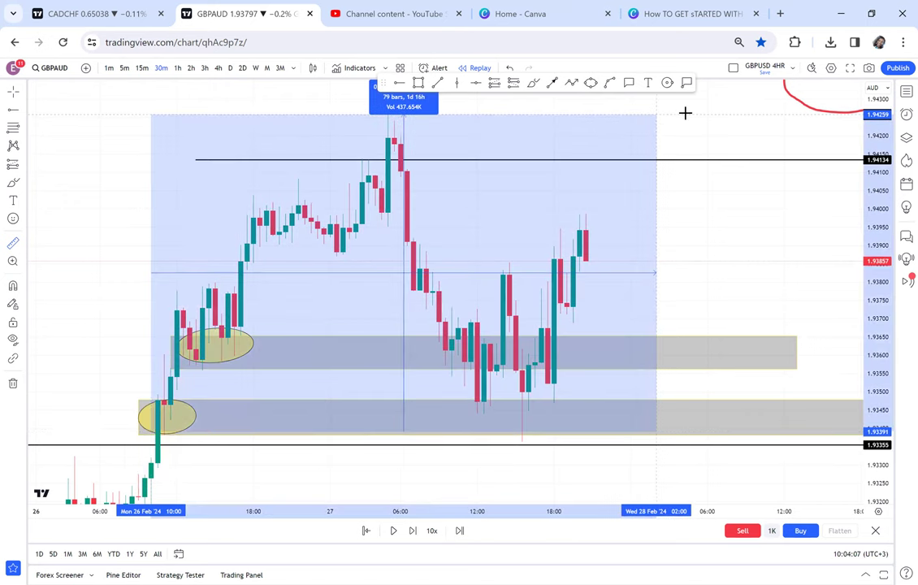
click(726, 115)
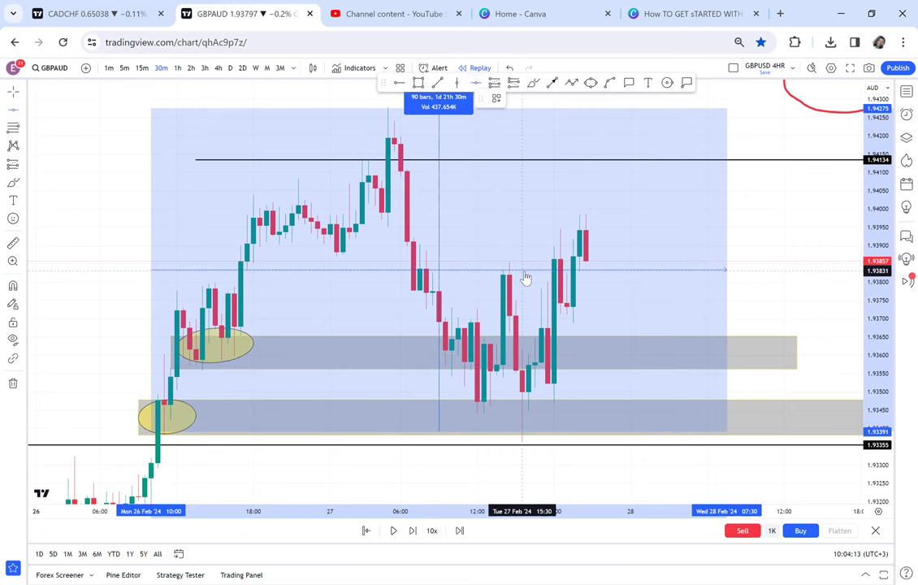
Step: Place a horizontal line at 1.93831, level with the peak of the middle rebound
click(446, 271)
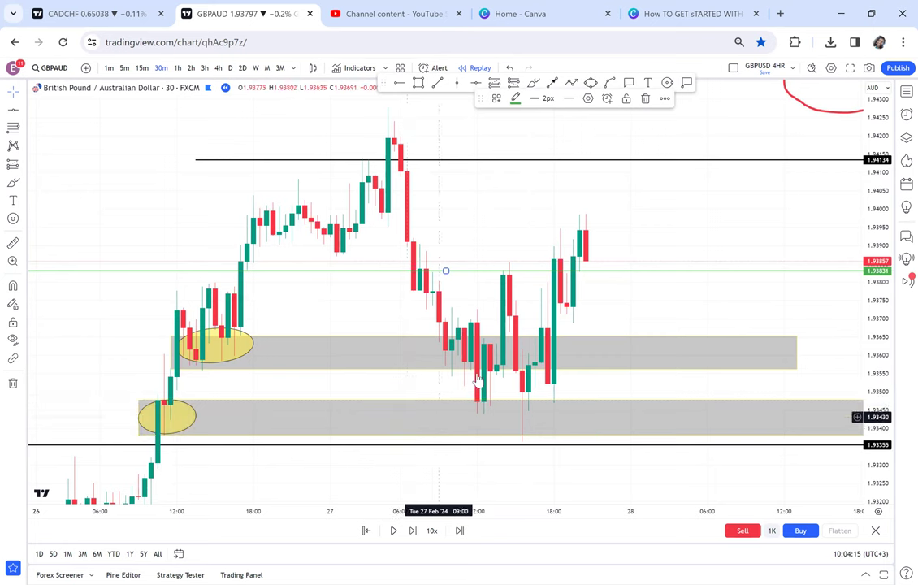
drag(379, 310, 438, 245)
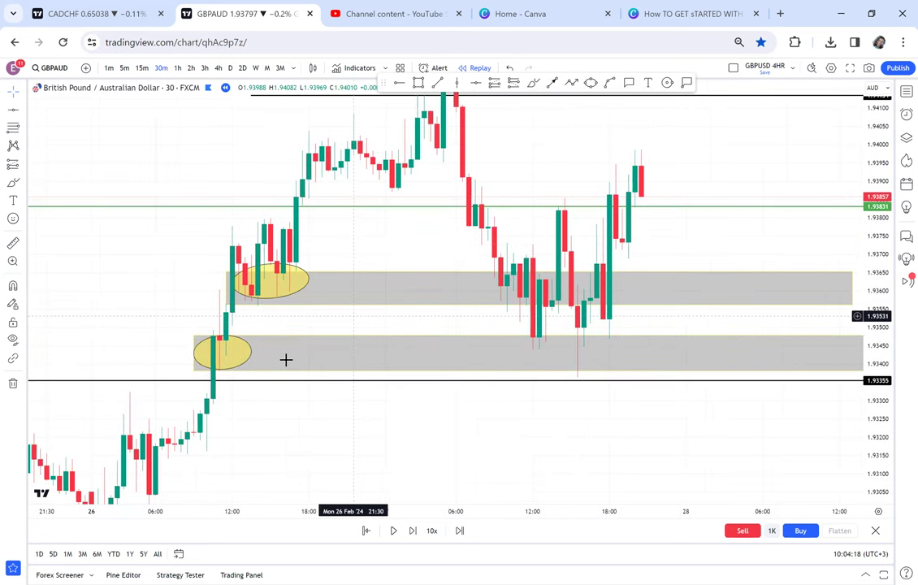
Step: Delete the upper grey rectangle and the yellow ellipse marking its start
click(471, 310)
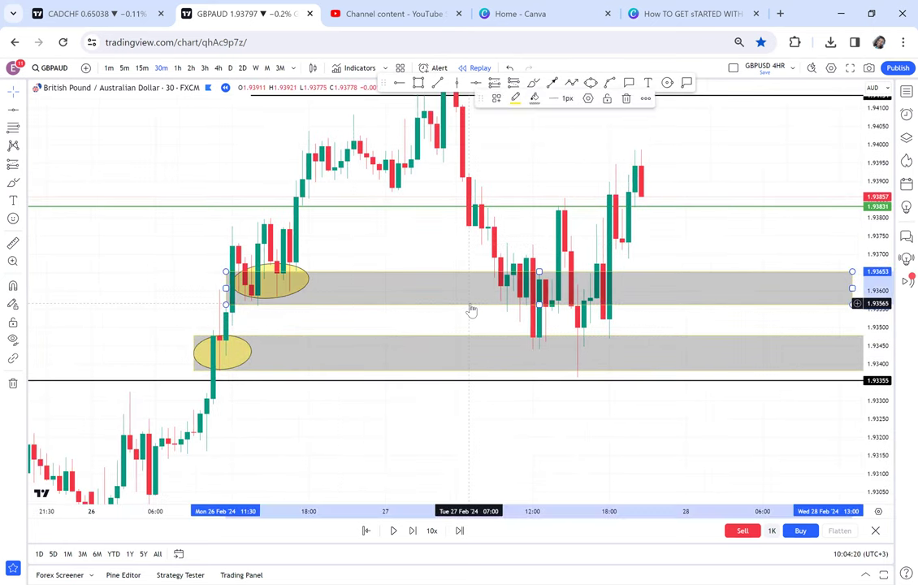
key(Delete)
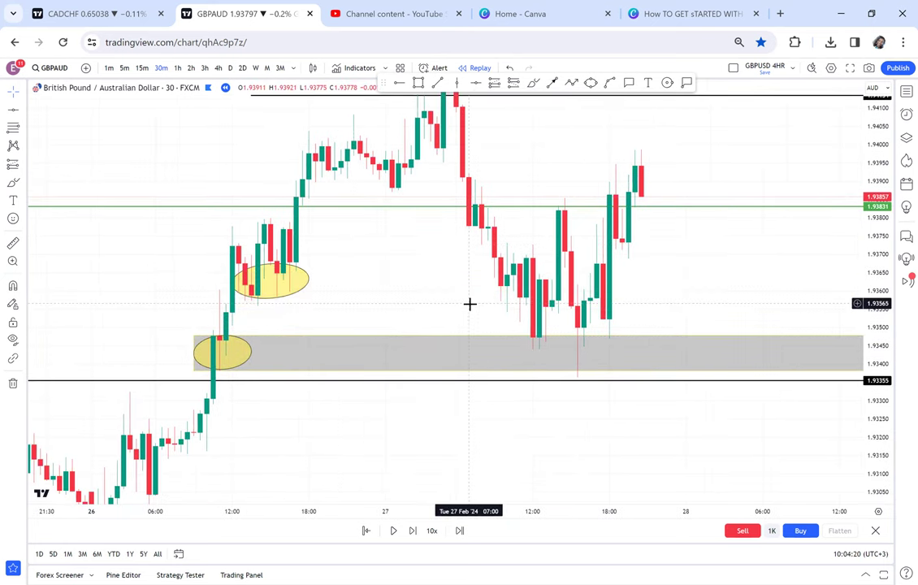
click(308, 282)
key(Delete)
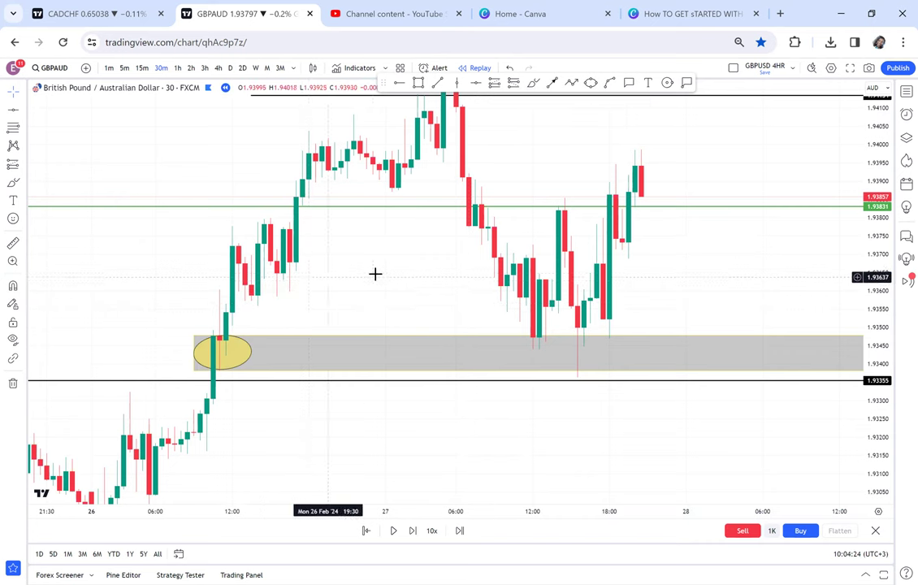
drag(301, 287, 230, 301)
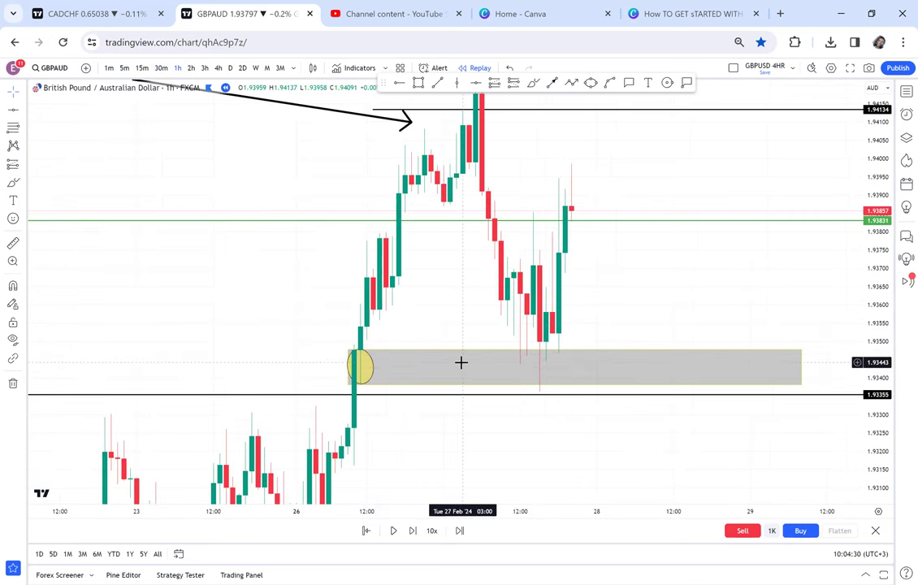
Step: Return to the 30-minute chart and draw an arrow pointing down to the candle that closes above the green line
click(162, 68)
drag(360, 278, 404, 338)
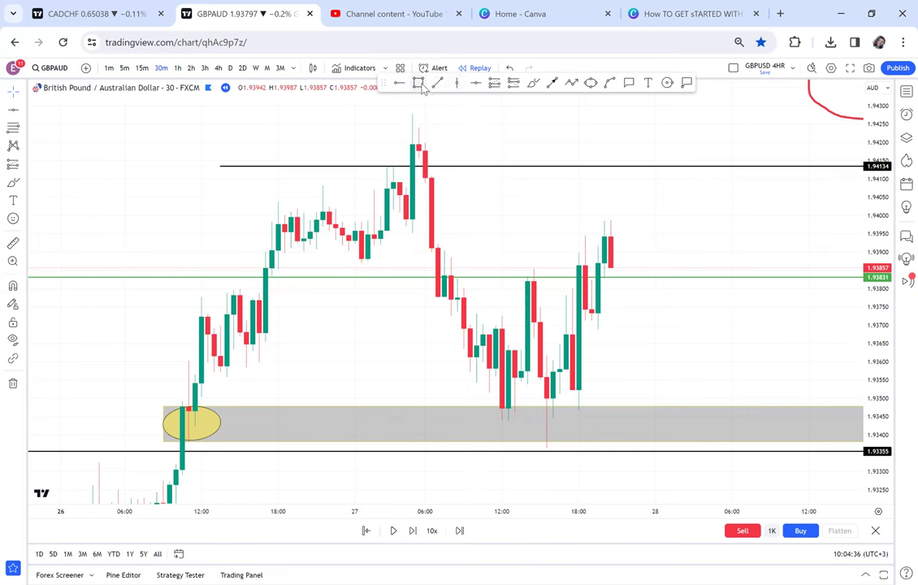
click(552, 84)
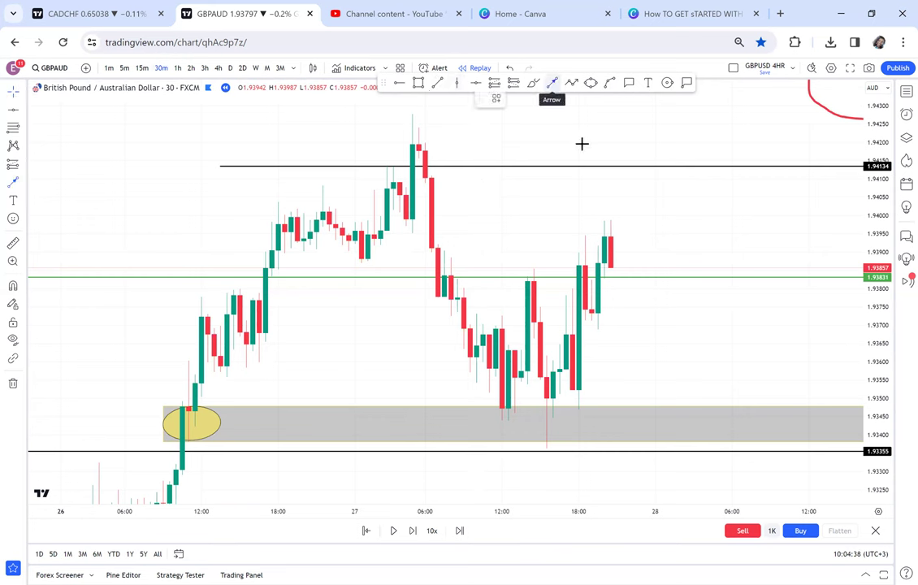
click(514, 199)
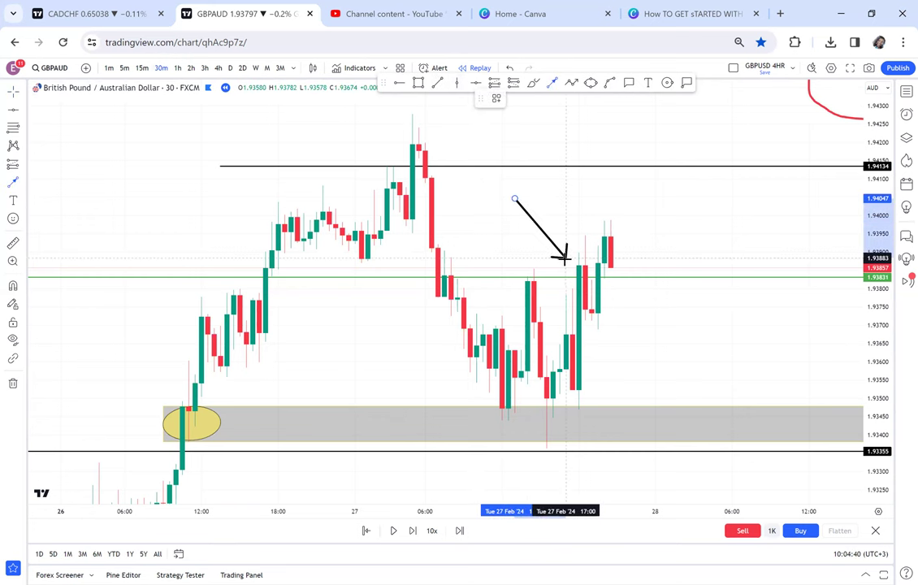
click(573, 262)
Step: Raise the black line at 1.94134 to the swing high at 1.94281
mouse_move(704, 256)
mouse_down()
mouse_move(651, 256)
mouse_move(675, 263)
mouse_up()
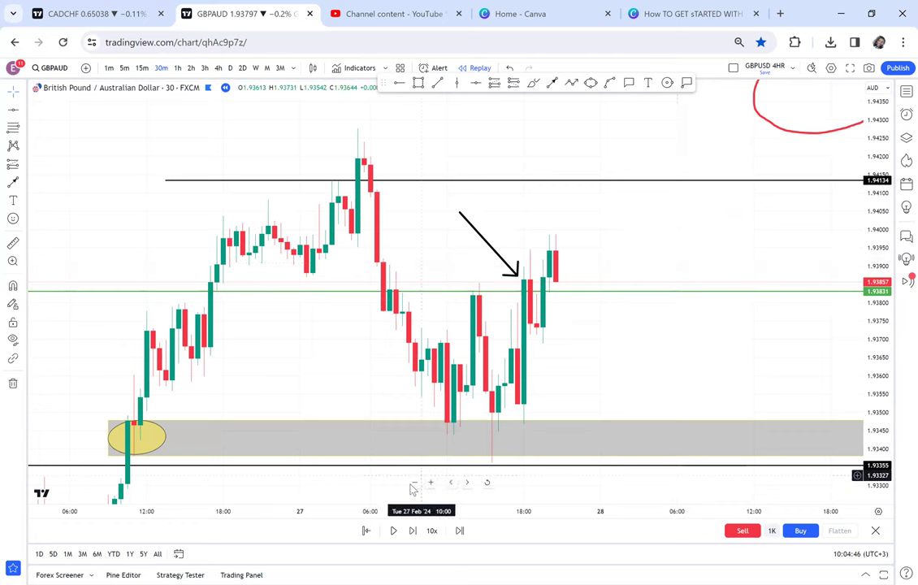
scroll(430, 504, down, 2)
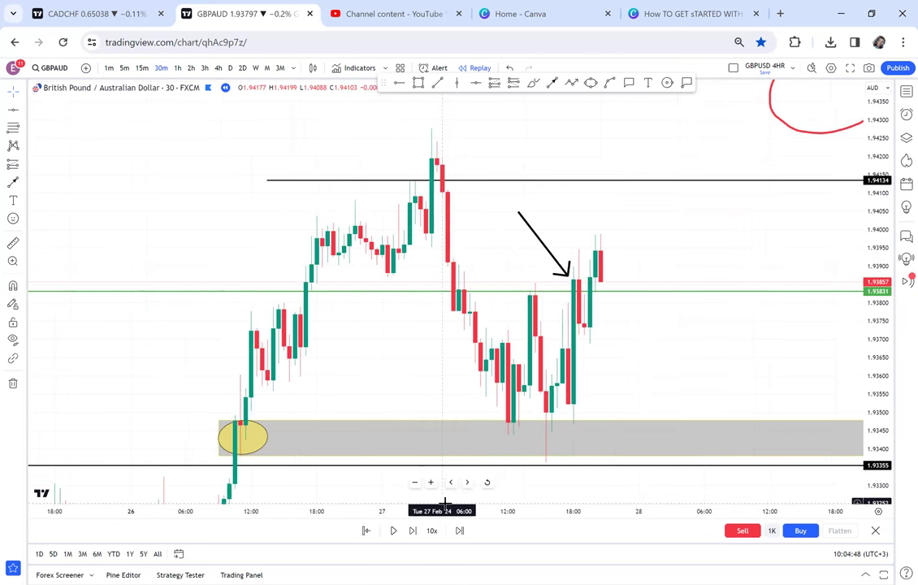
drag(631, 239, 569, 288)
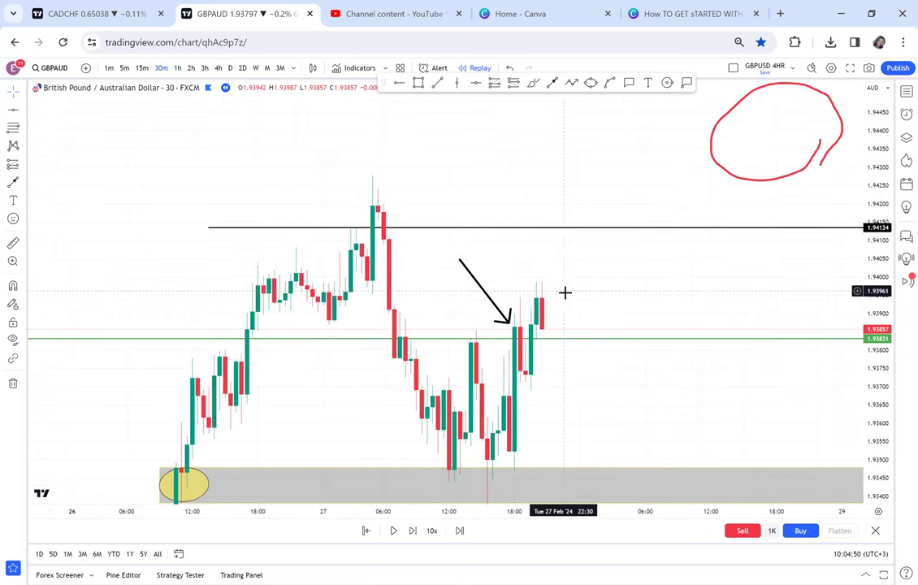
drag(540, 228, 459, 152)
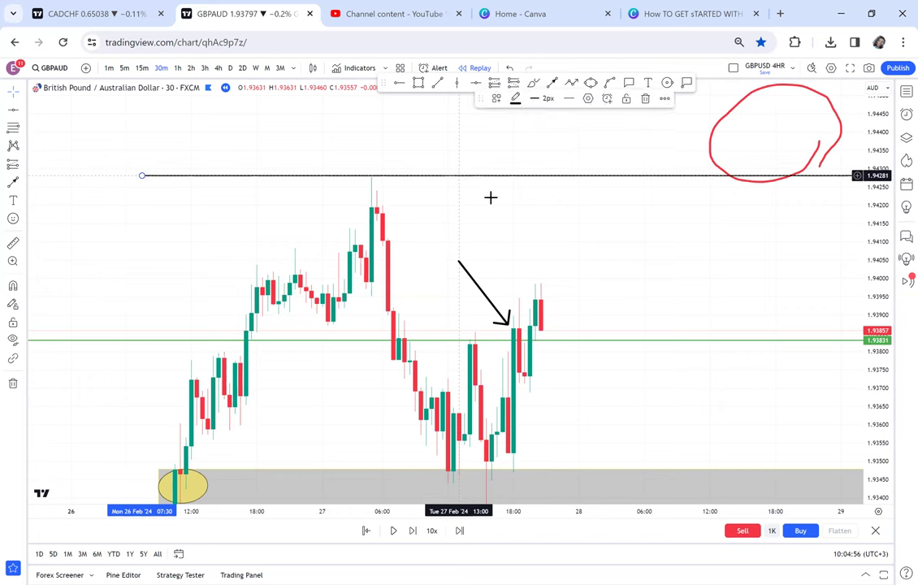
click(600, 263)
drag(600, 263, 581, 241)
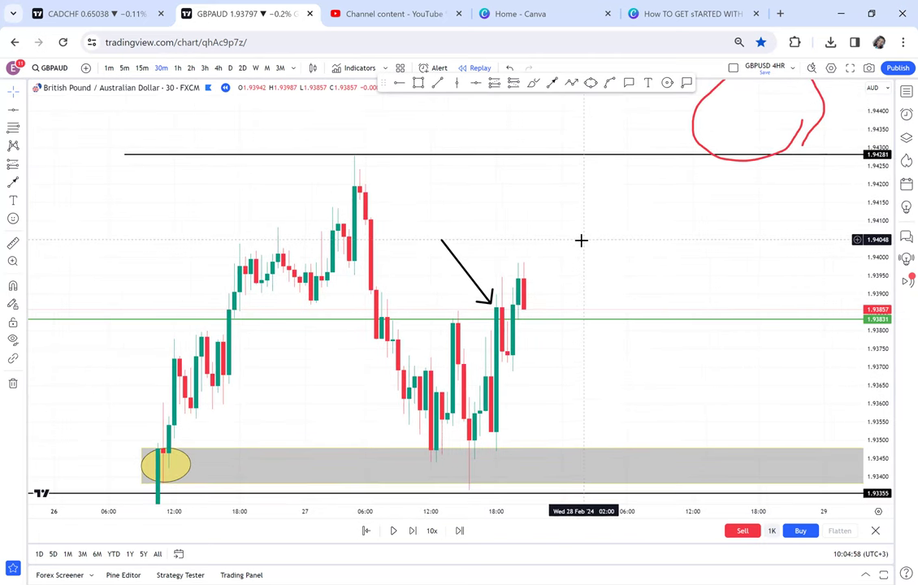
Step: Measure the distance from the arrowed candle's close at 1.93862 up to the upper black line
click(13, 243)
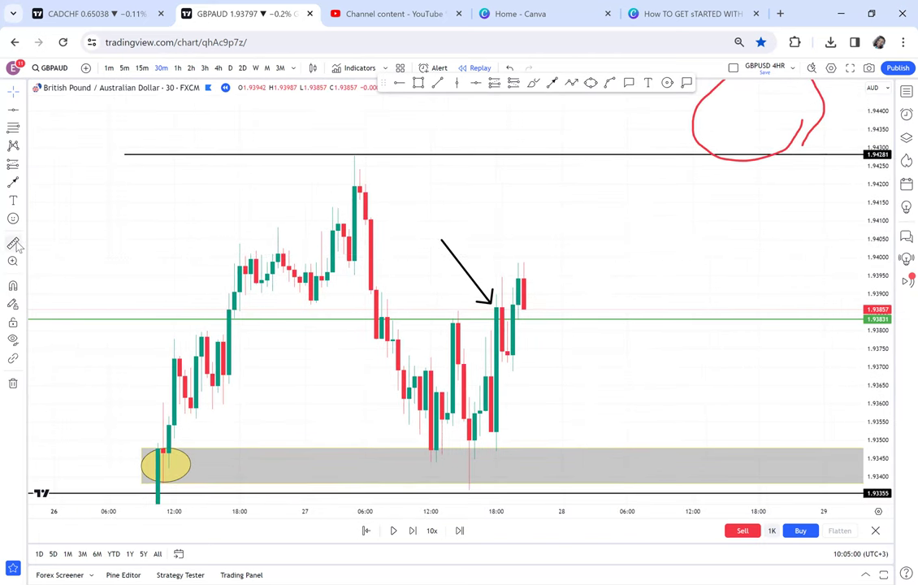
click(505, 307)
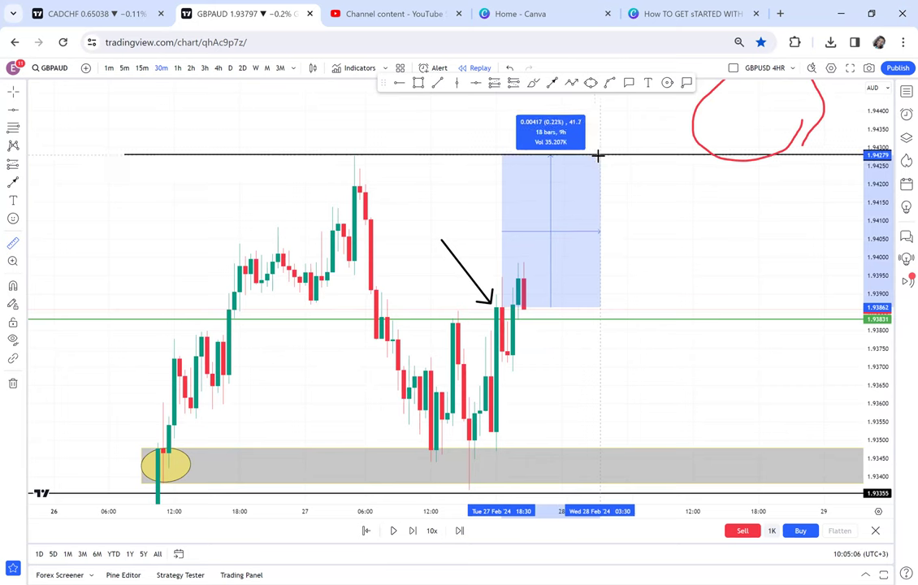
click(598, 155)
drag(278, 213, 246, 199)
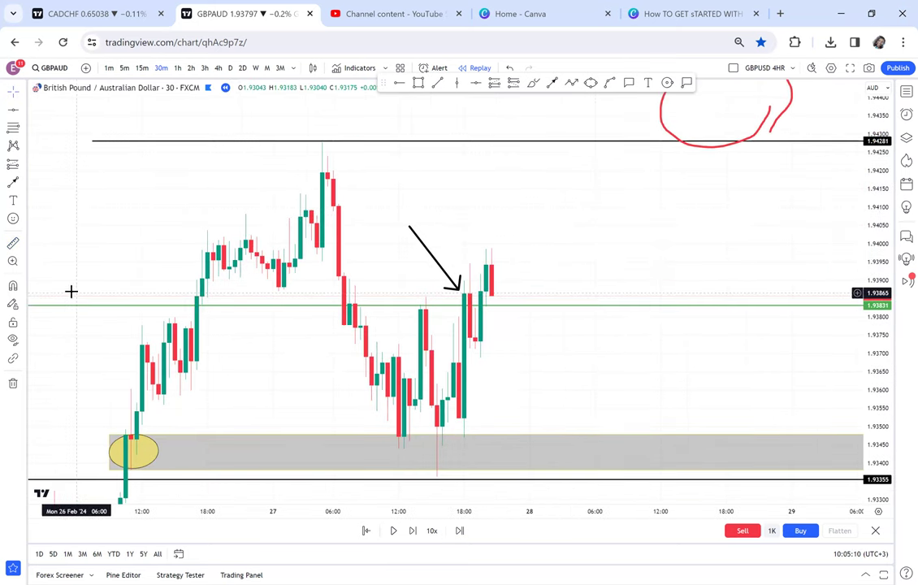
Step: Add a long position at the latest candle with entry at 1.93944 and raise its target to 1.94275
click(22, 164)
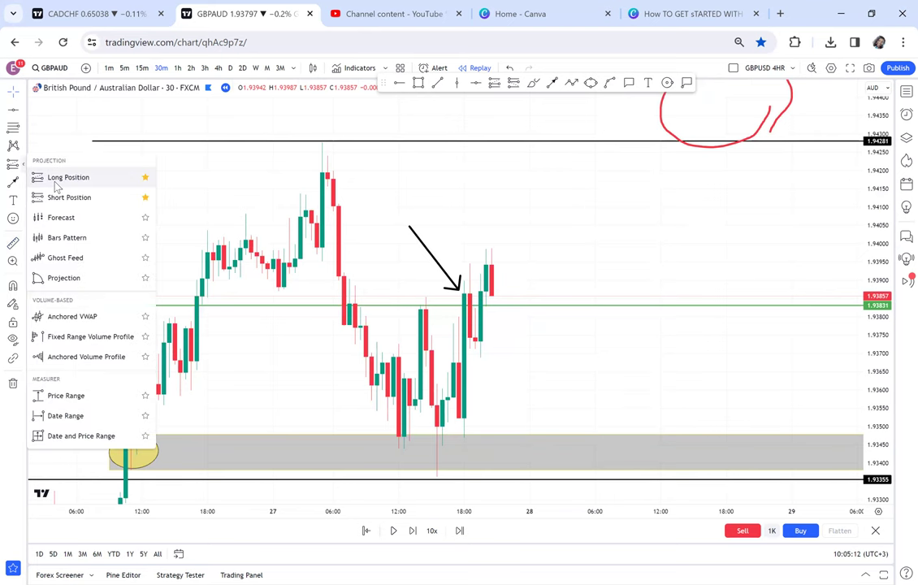
click(57, 180)
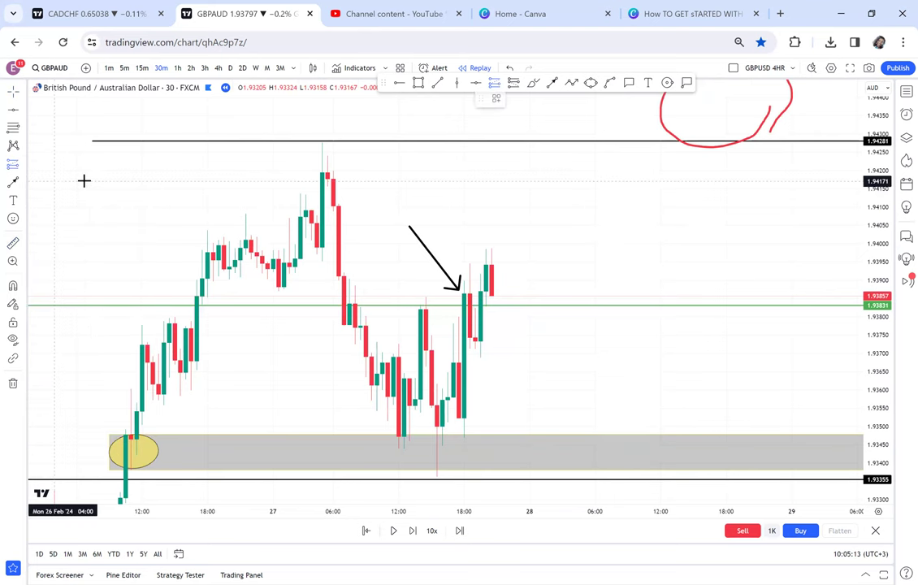
click(489, 275)
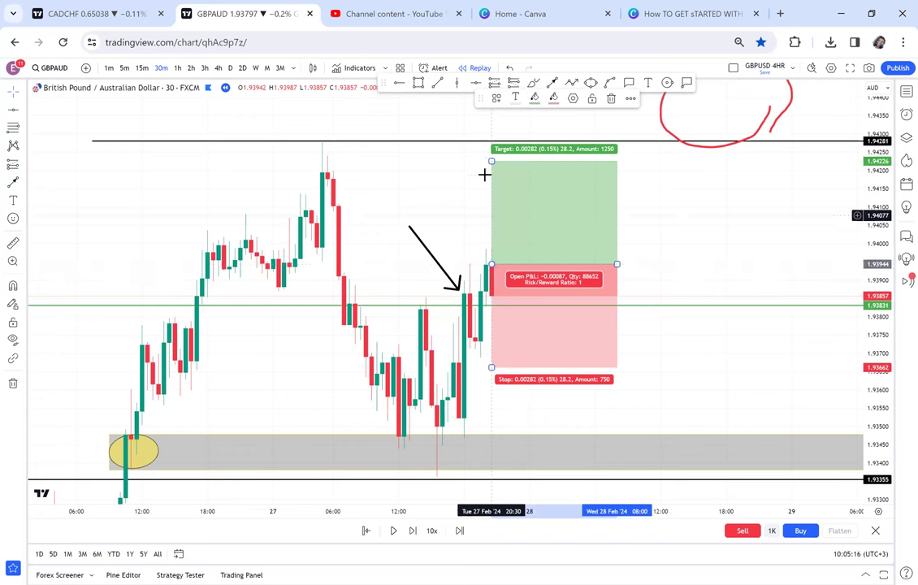
mouse_move(491, 160)
mouse_down()
mouse_move(491, 101)
mouse_move(490, 143)
mouse_up()
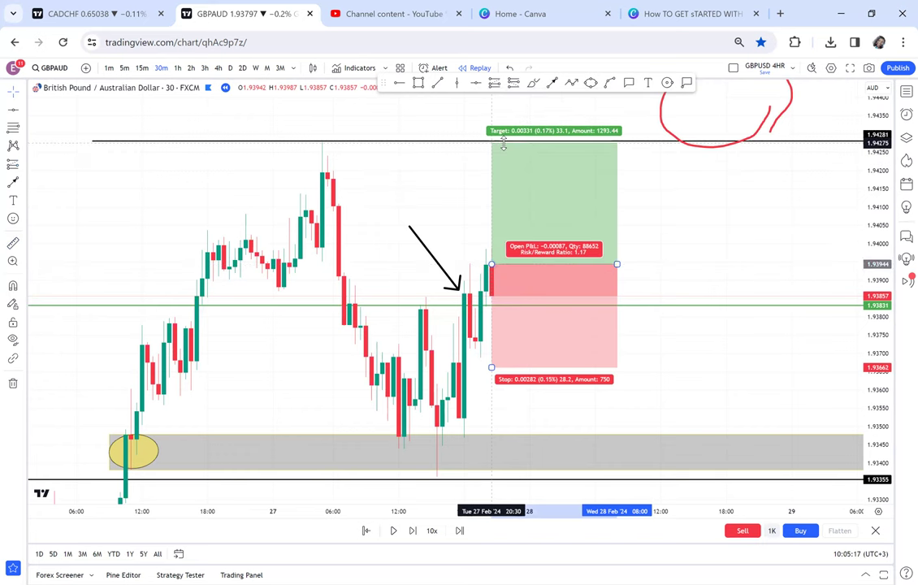
Step: Try to advance the replay by one candle to test the long position
click(691, 208)
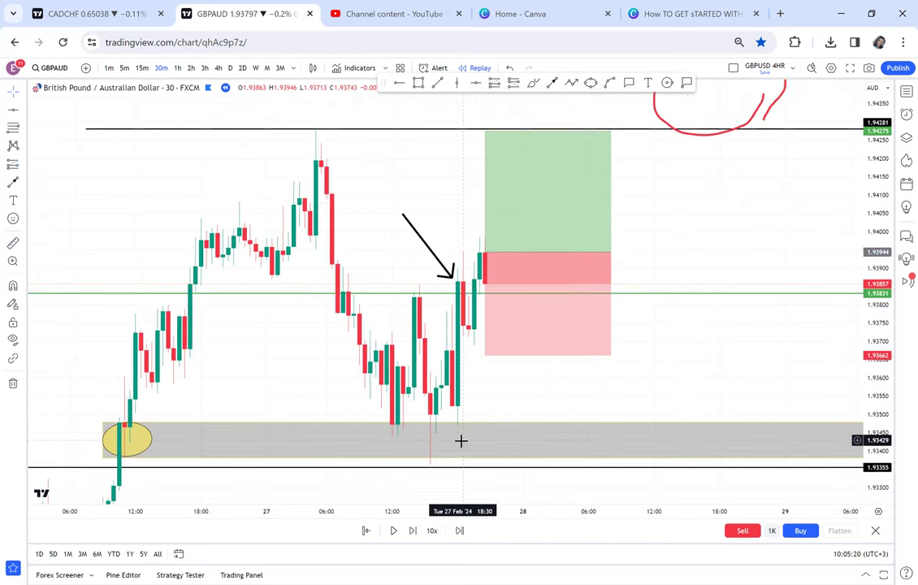
click(413, 533)
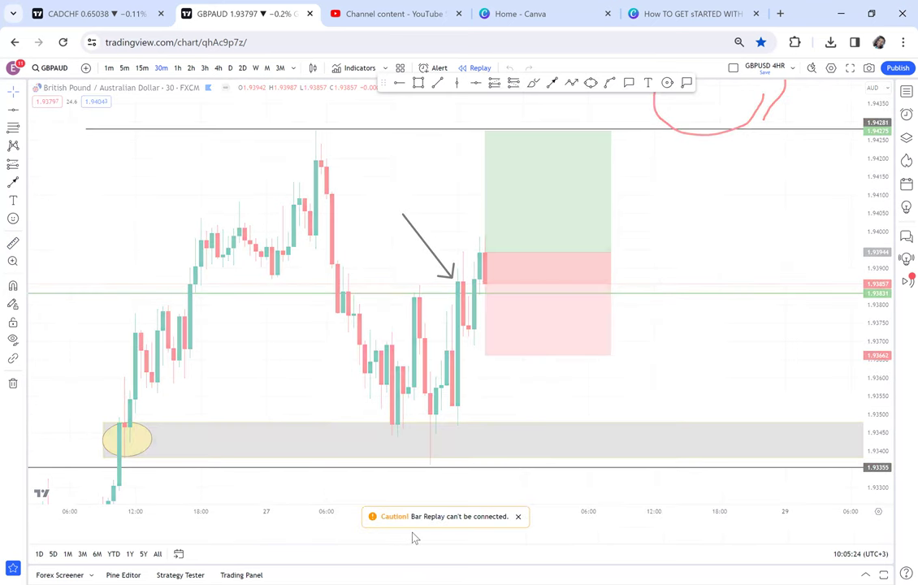
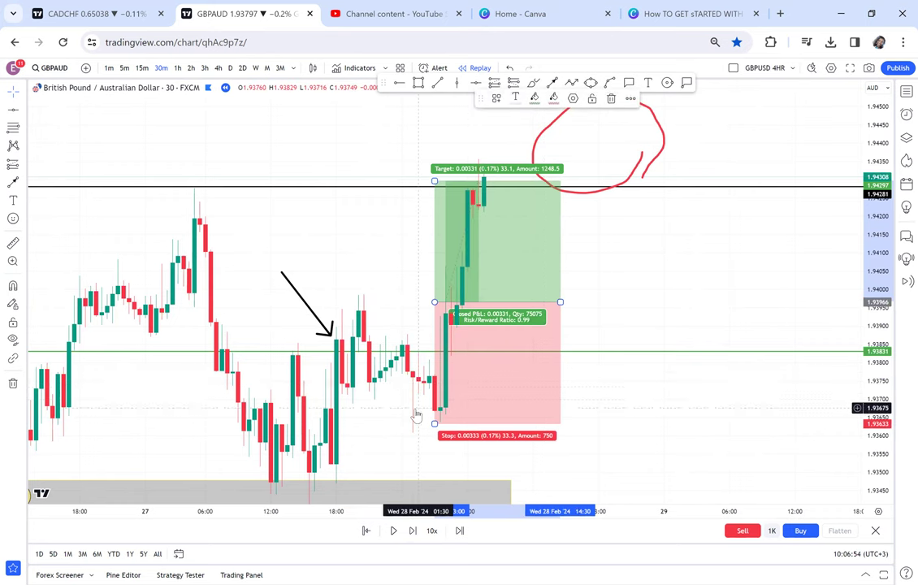
Step: Delete the long position from the chart
click(357, 435)
drag(378, 366, 392, 313)
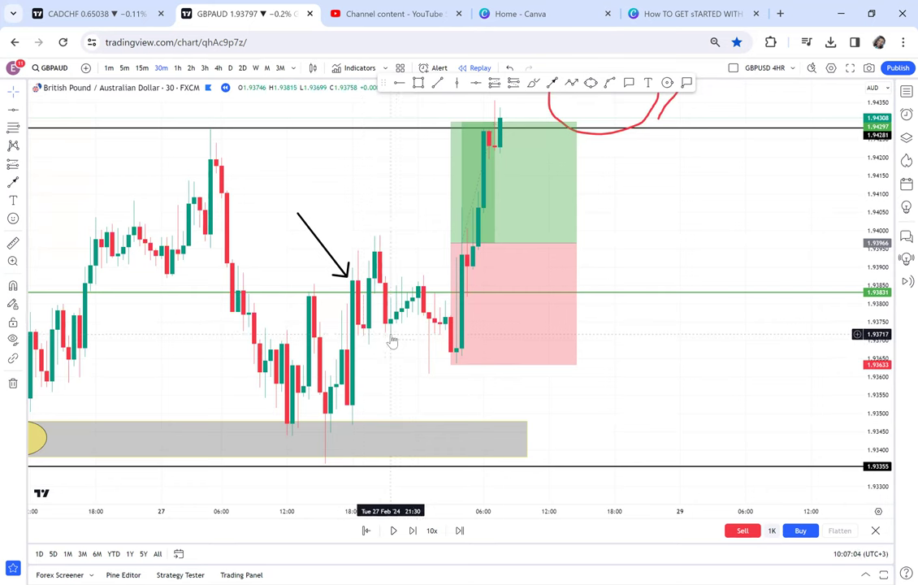
click(468, 205)
key(Delete)
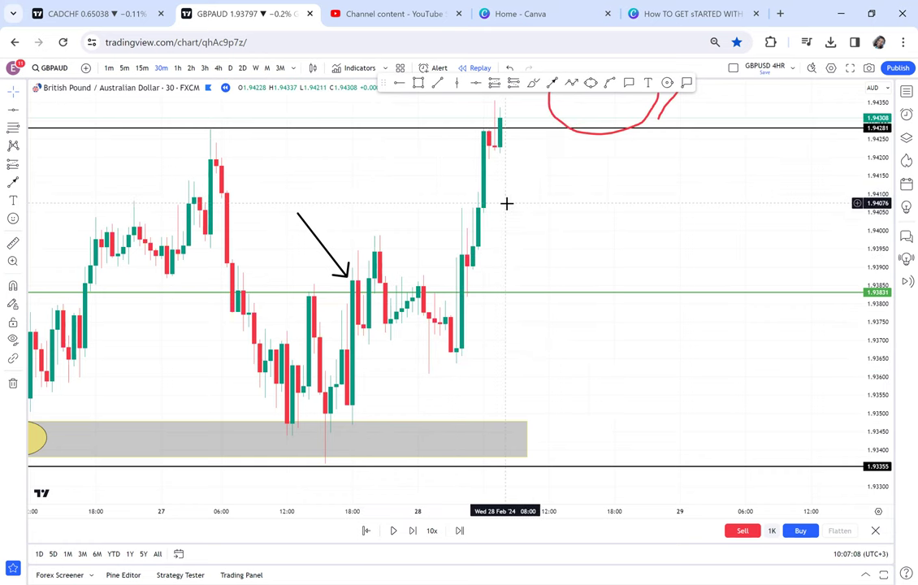
scroll(506, 203, left, 3)
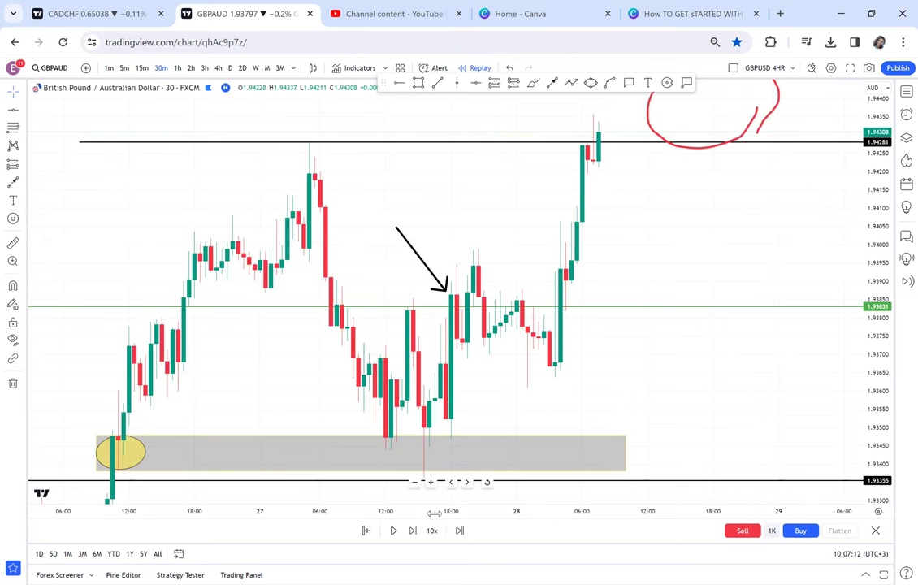
scroll(451, 510, down, 2)
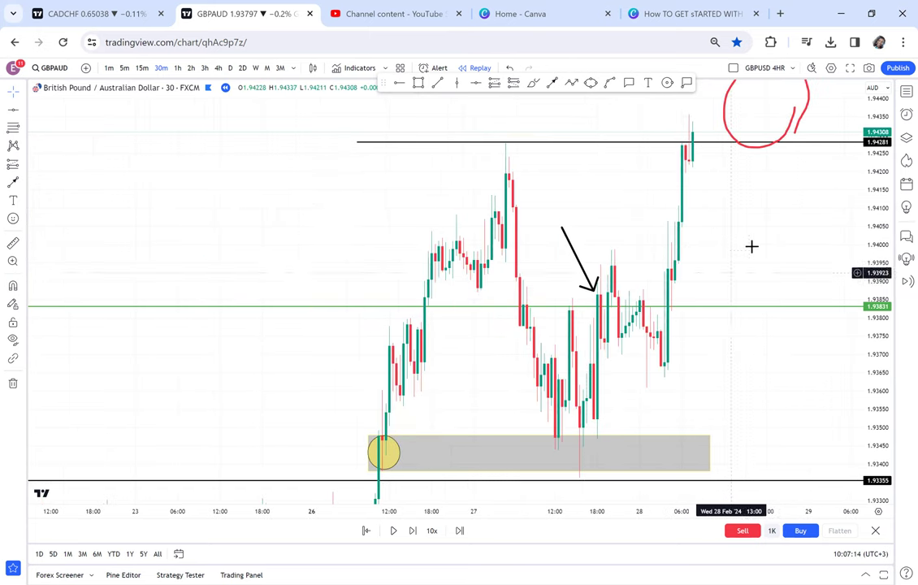
drag(749, 243, 642, 288)
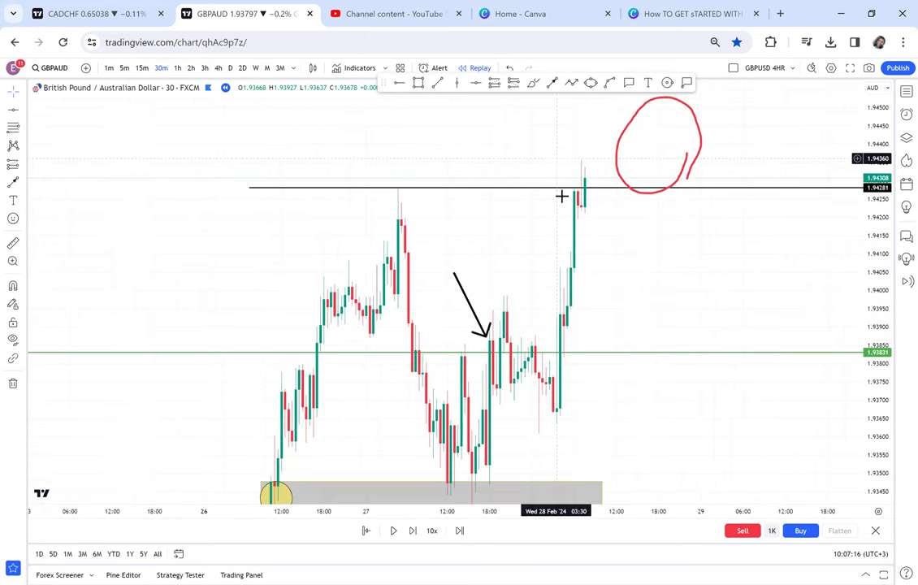
drag(874, 261, 547, 134)
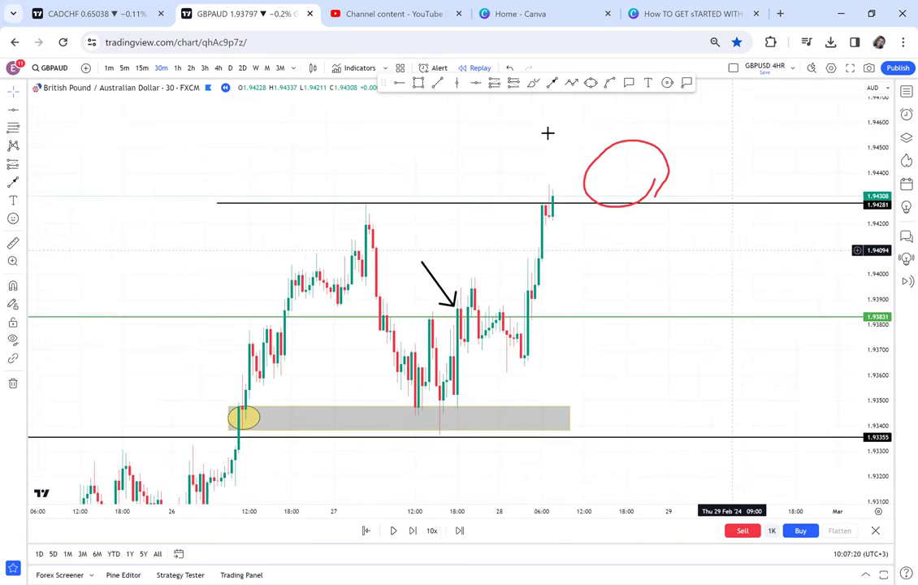
Step: Draw a rectangle from the swing high at the upper black line down to the lower edge of the grey zone, ending at the arrowed candle
click(416, 89)
mouse_move(355, 203)
mouse_down()
mouse_move(387, 261)
mouse_move(434, 424)
mouse_move(459, 431)
mouse_move(558, 332)
mouse_up()
drag(676, 272, 606, 359)
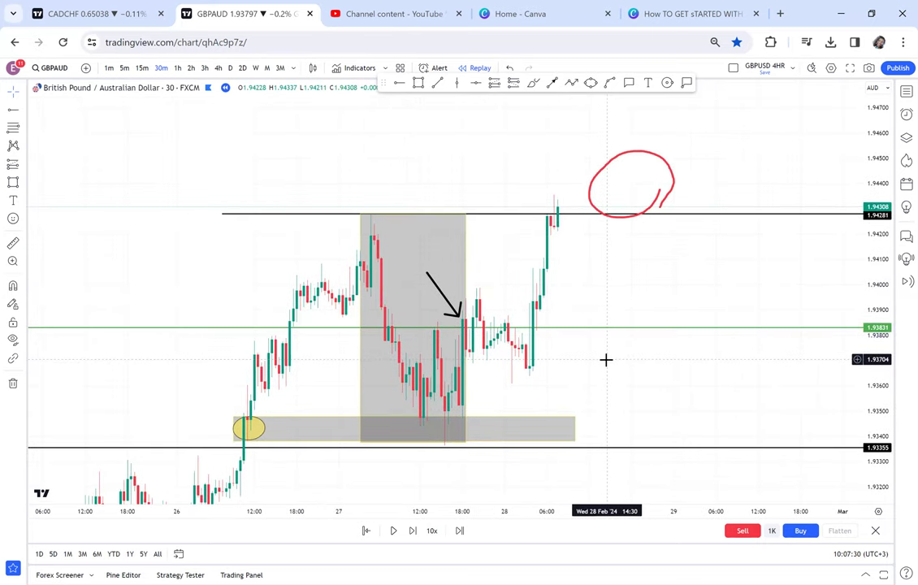
Step: Move the tall rectangle so it stands on the upper black line and mark its upper edge with a horizontal ray at 1.95189
drag(464, 262, 453, 172)
click(449, 273)
click(501, 177)
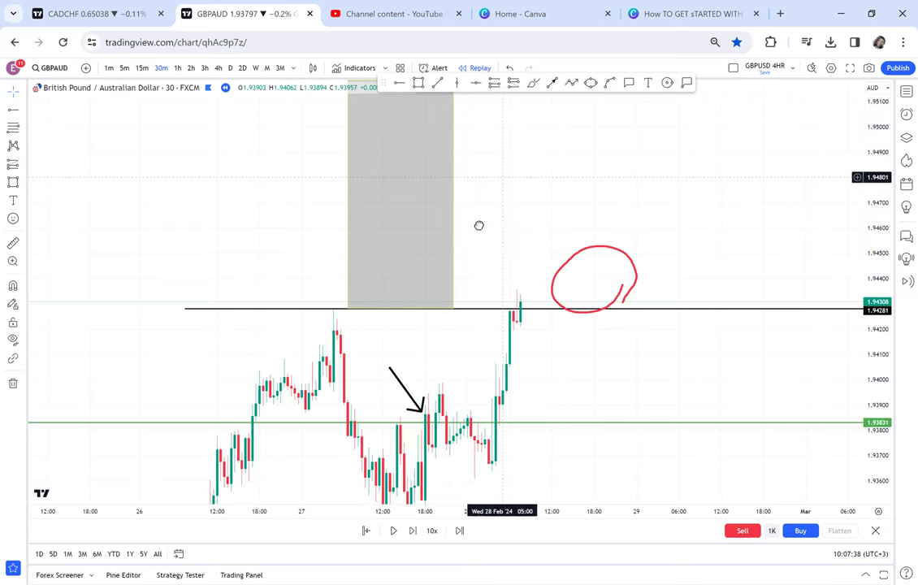
drag(479, 225, 463, 268)
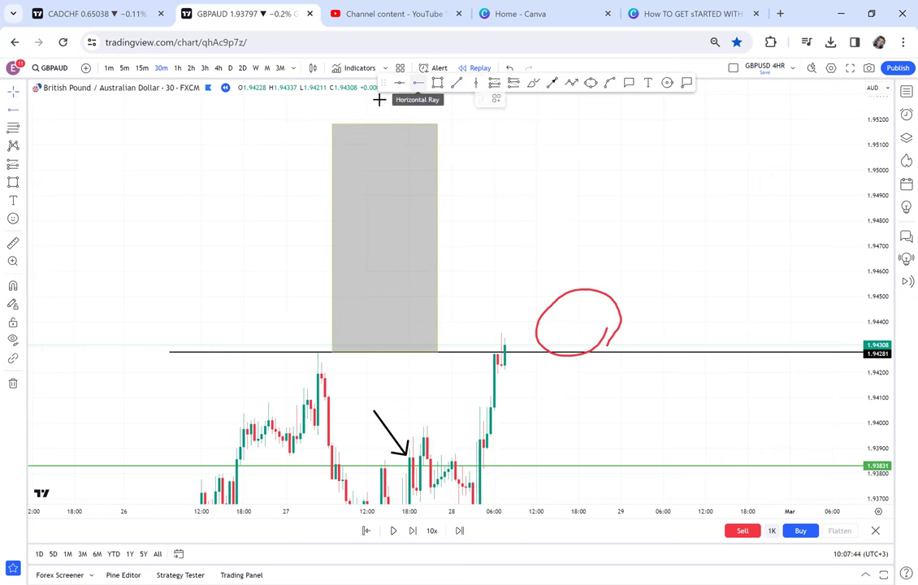
click(251, 122)
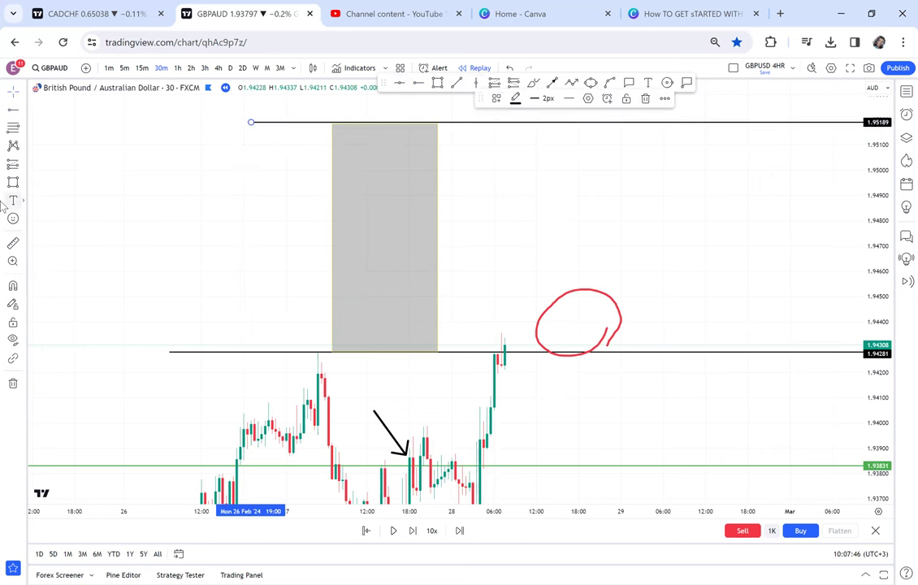
Step: Measure from the 1.94281 line up to the 1.95189 ray and place a horizontal ray at the midpoint, 1.94733
click(13, 243)
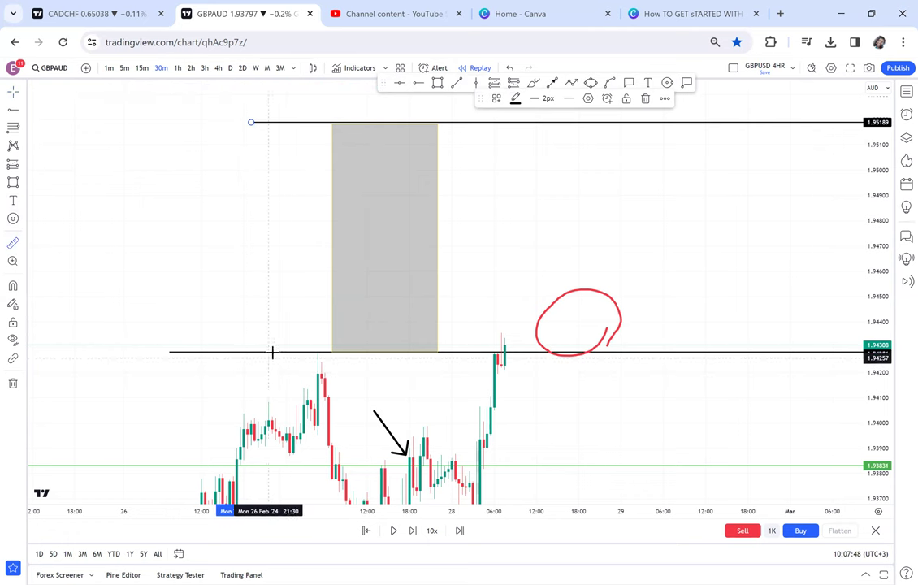
drag(274, 352, 402, 259)
drag(531, 153, 576, 123)
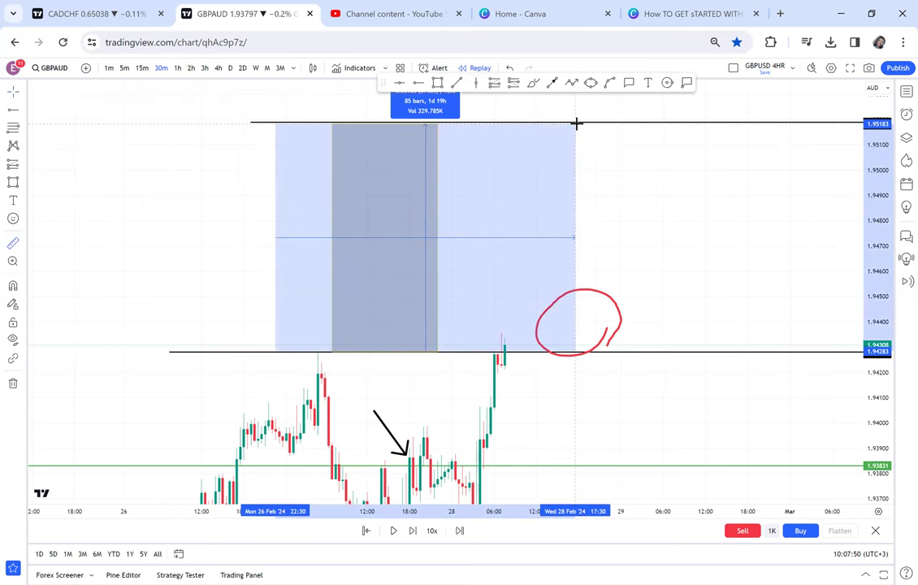
click(419, 82)
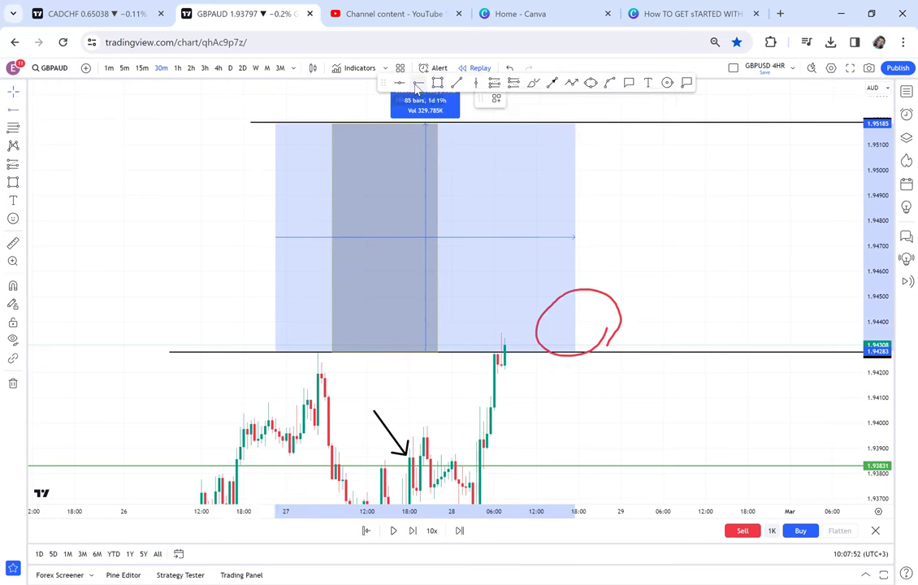
click(198, 238)
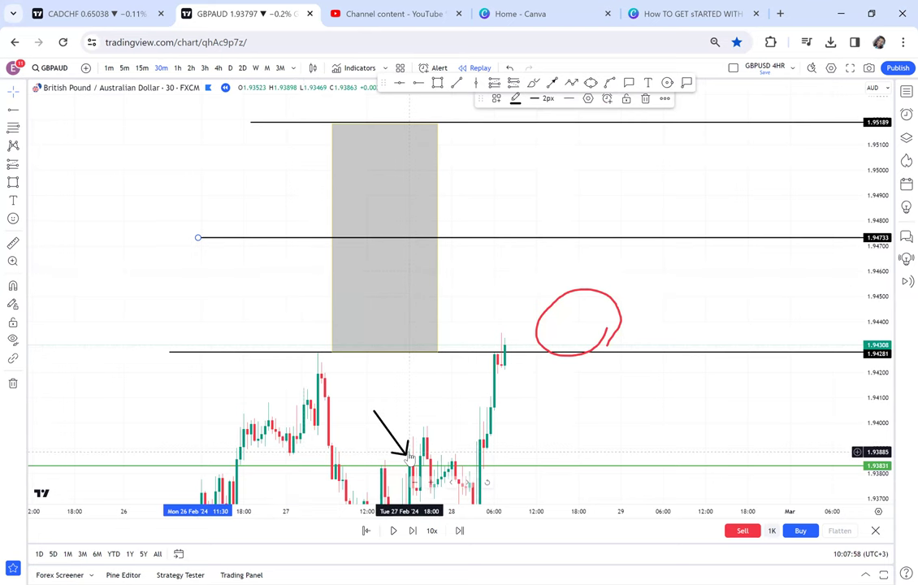
Step: Delete the red hand-drawn circle beside the latest candles
click(616, 308)
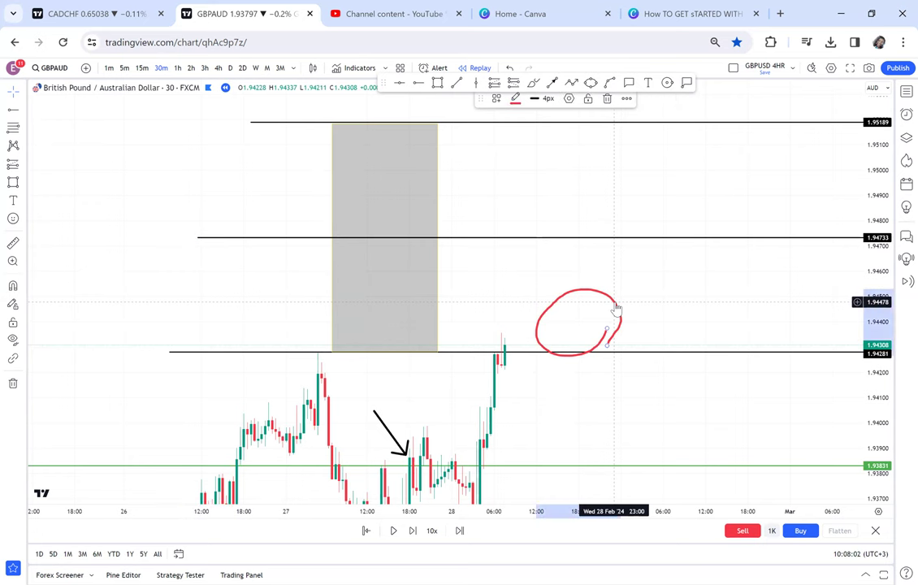
key(Delete)
drag(568, 299, 532, 305)
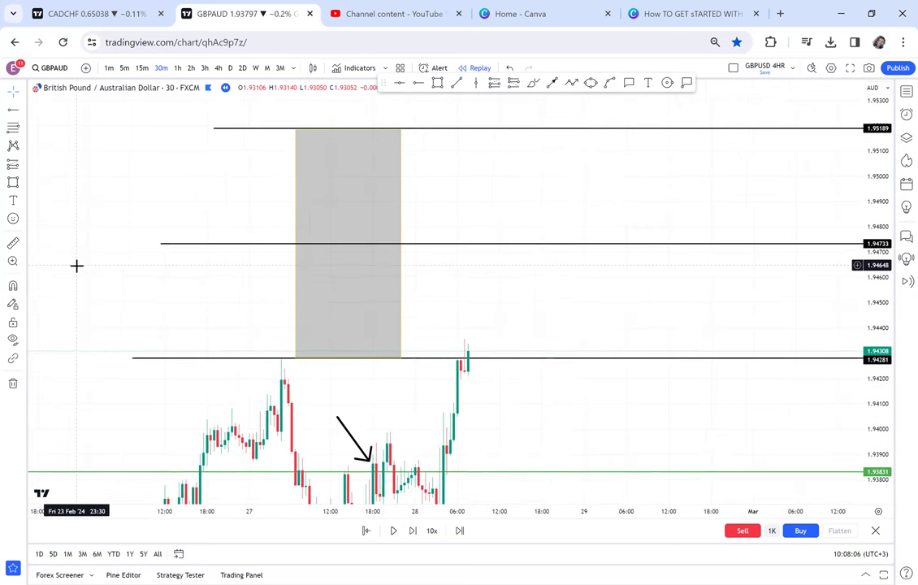
Step: Add a long position at the latest candle with entry at 1.94319 and raise its target to 1.94729 at the midpoint ray
click(24, 165)
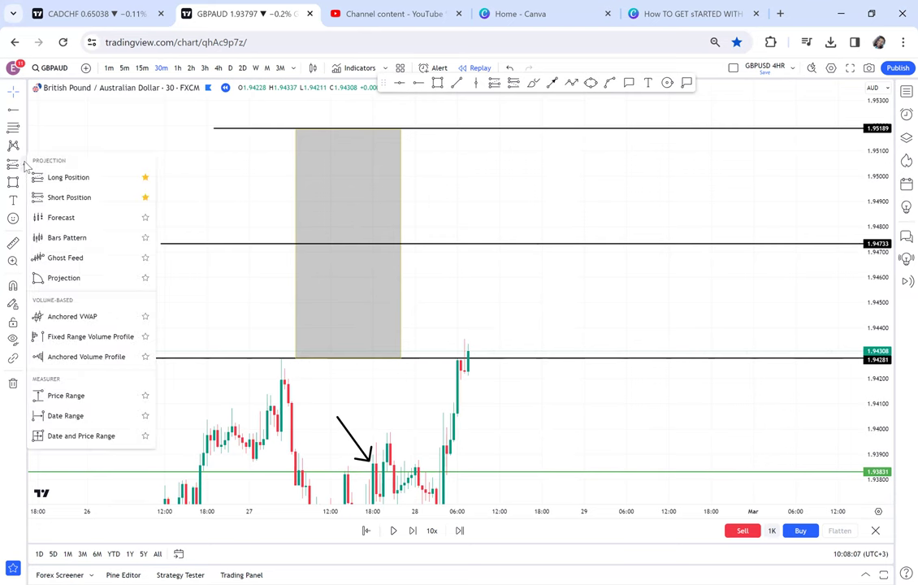
click(66, 178)
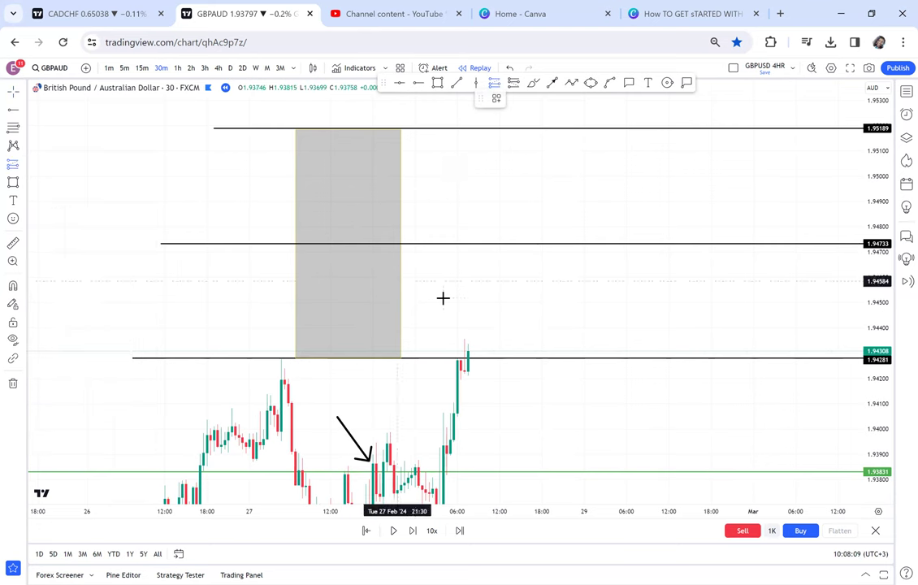
click(471, 348)
drag(486, 270, 486, 245)
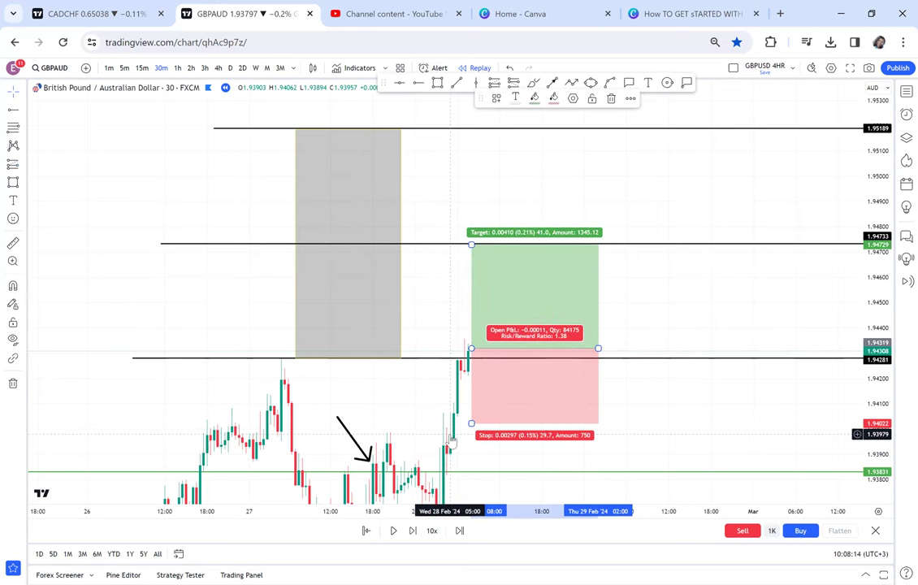
Step: Advance the replay candle by candle until price reaches the long position's target
click(413, 531)
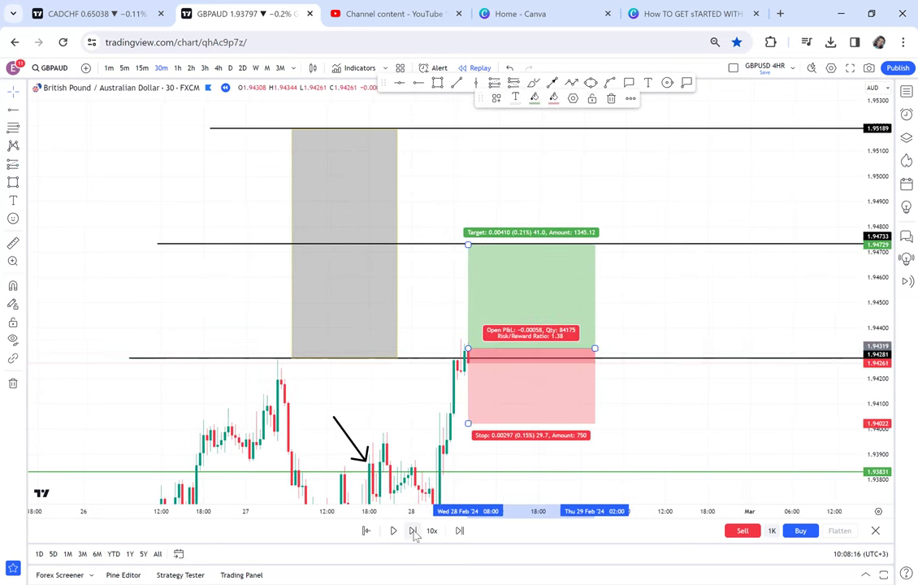
click(414, 531)
click(414, 532)
click(414, 531)
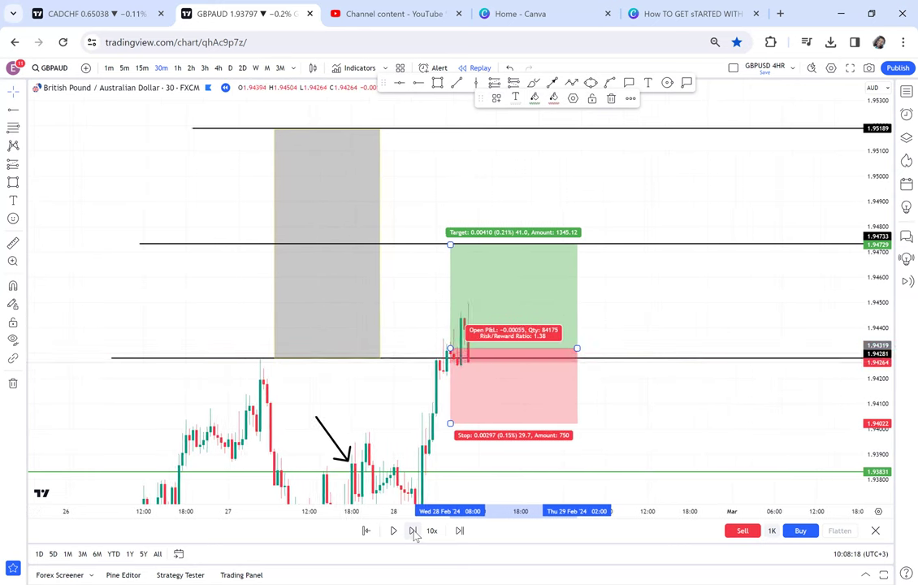
click(413, 531)
click(414, 531)
click(414, 531)
click(414, 532)
click(413, 531)
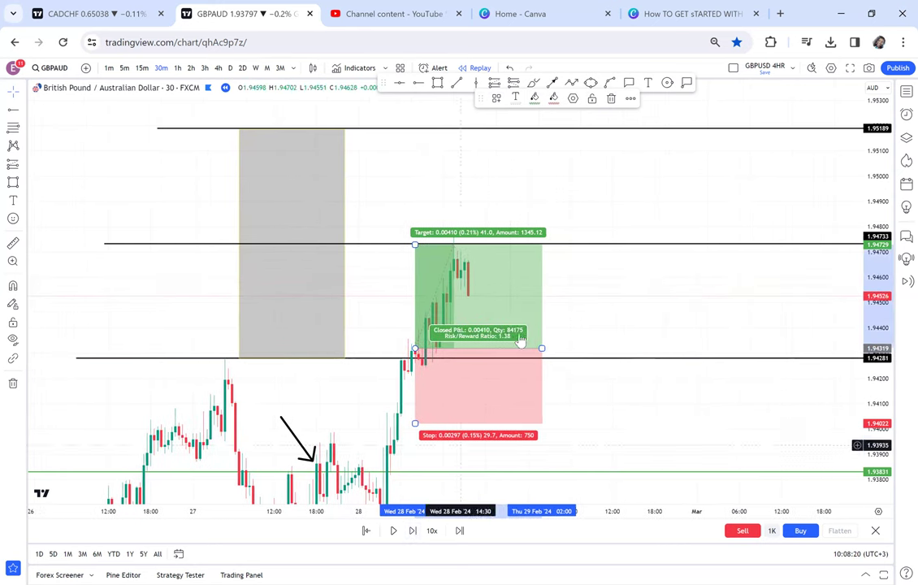
Step: Move the long position forward in time to 29 February, clear of the candles, and review the whole setup
drag(513, 333, 654, 332)
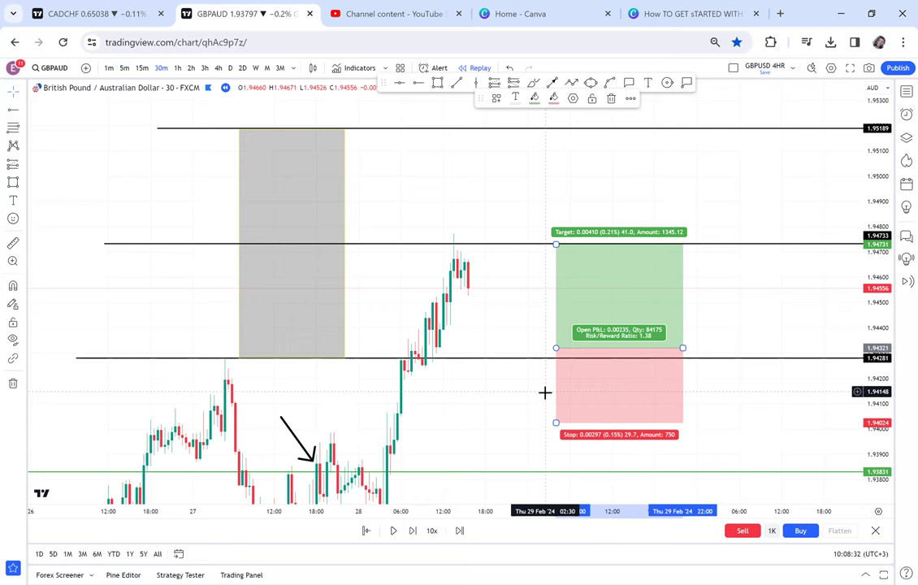
drag(523, 406, 624, 280)
drag(621, 362, 592, 393)
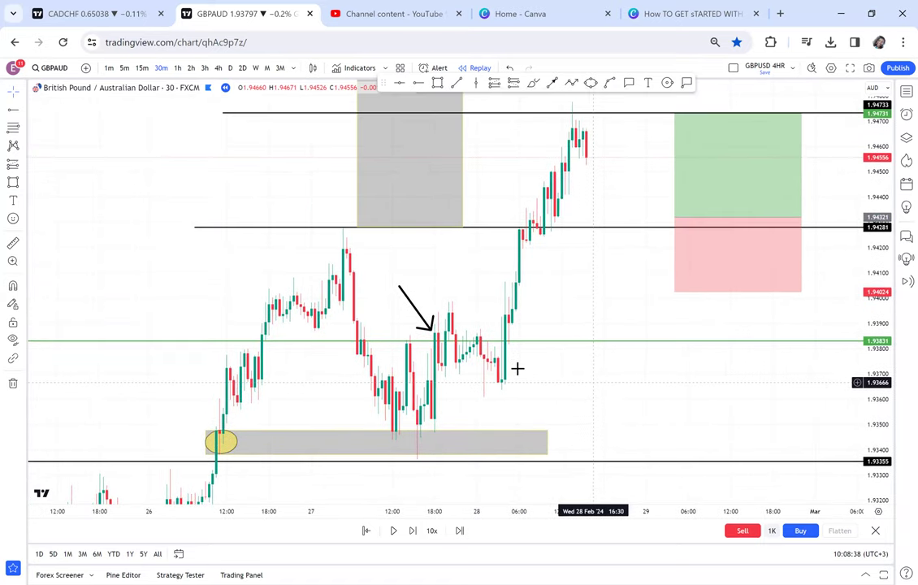
Step: Compare the marked zone and swing on the 4h, 3h and 2h timeframes, ending on the 4h chart
click(218, 68)
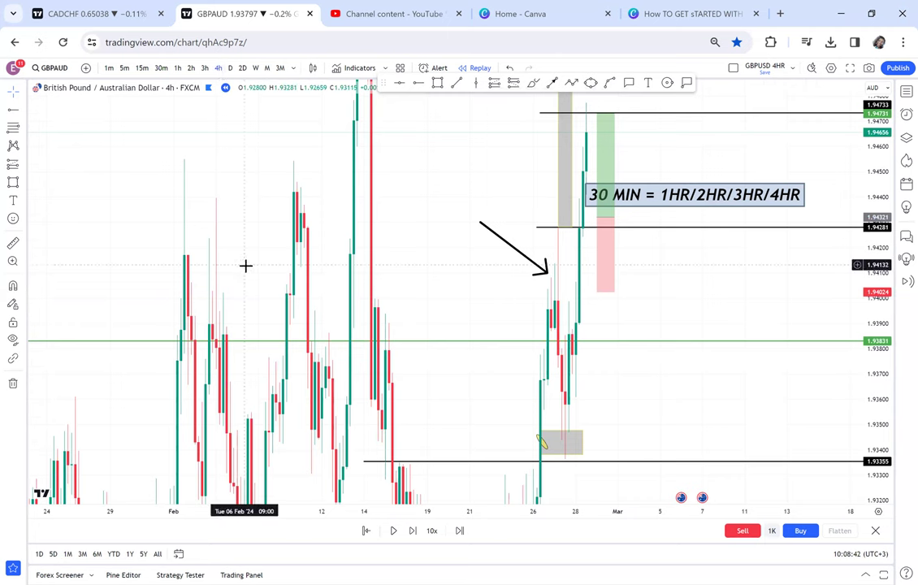
drag(574, 504, 495, 504)
drag(520, 381, 590, 303)
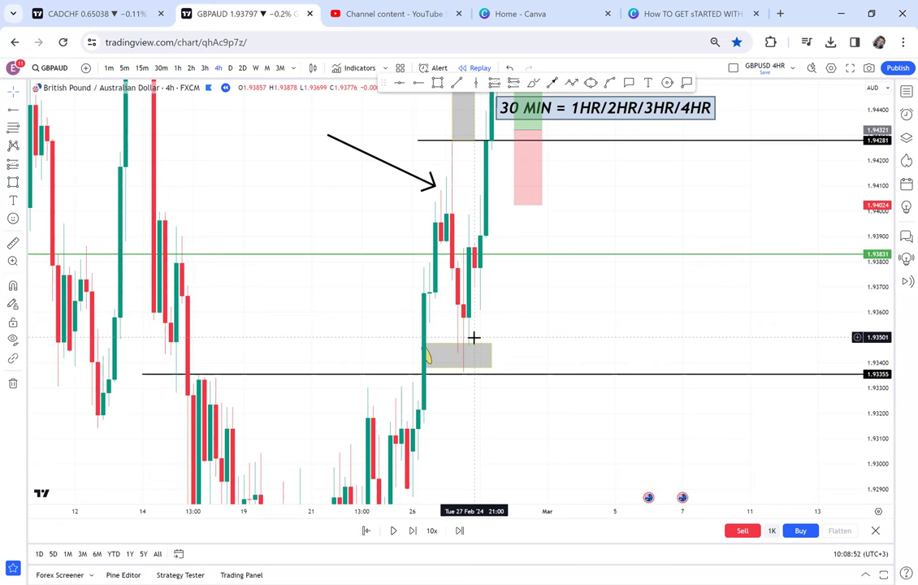
click(205, 68)
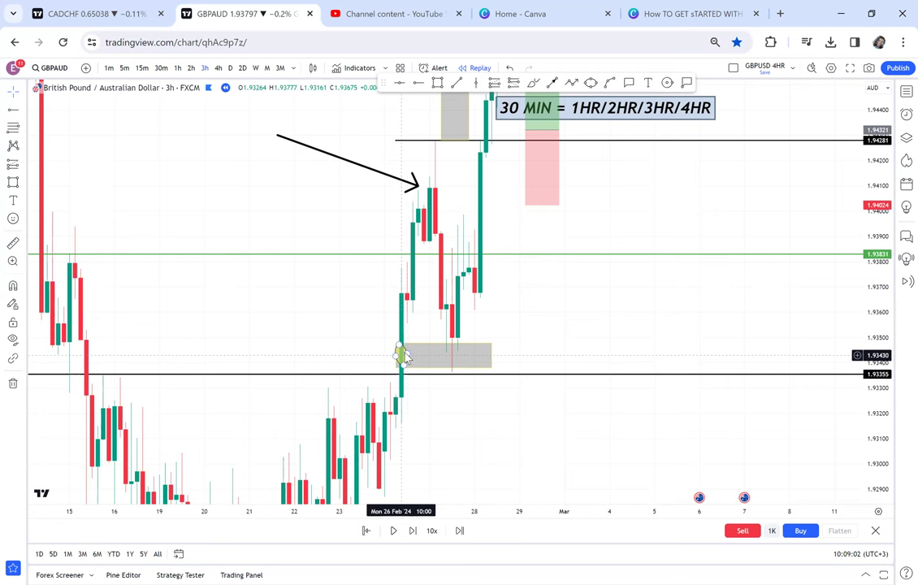
click(191, 68)
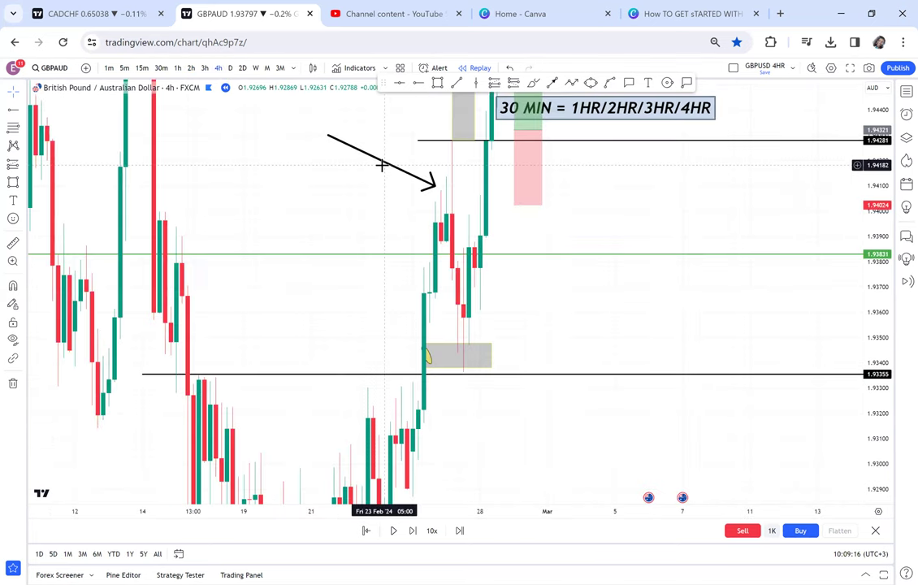
Step: Draw a rectangle zone on the 4h chart between 1.94004 and 1.93924, from 14 February to 29 February
drag(634, 194, 613, 282)
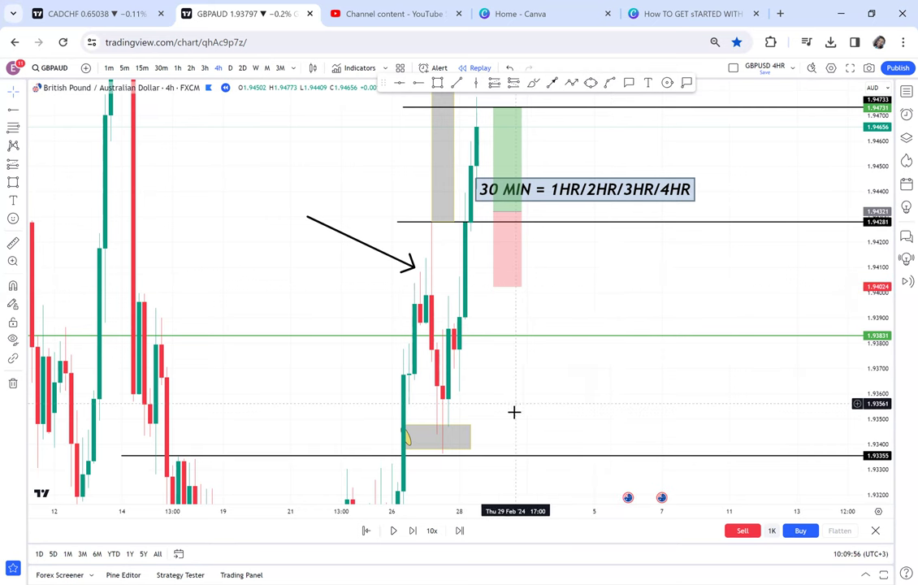
scroll(558, 389, left, 10)
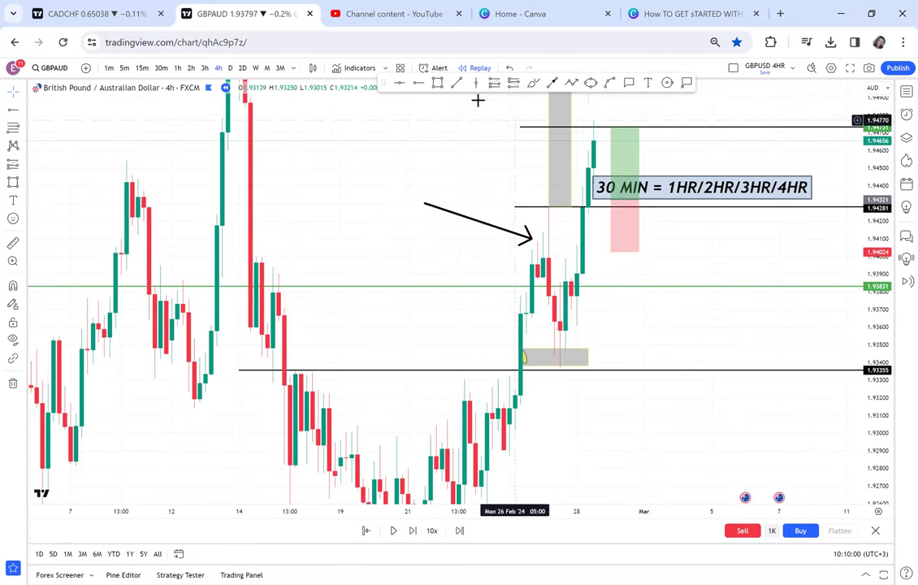
click(437, 91)
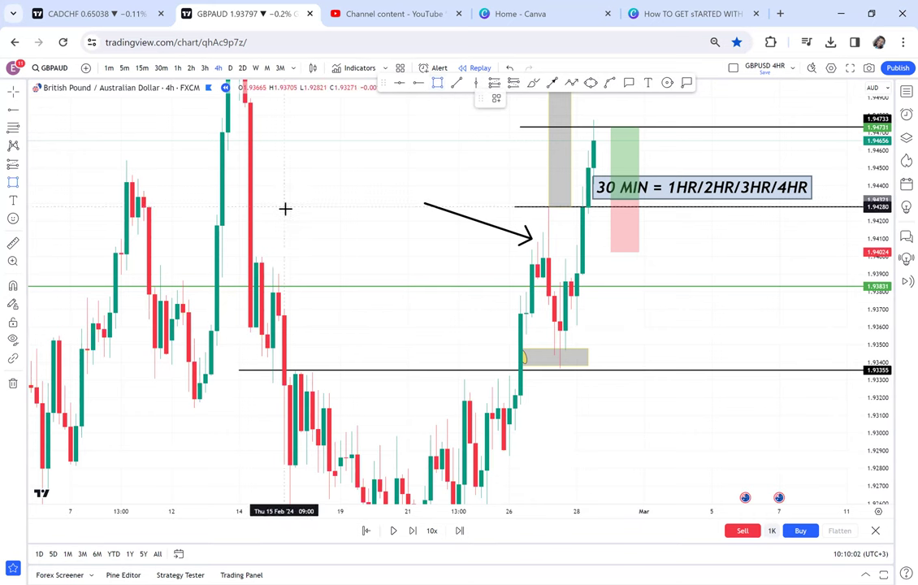
click(243, 257)
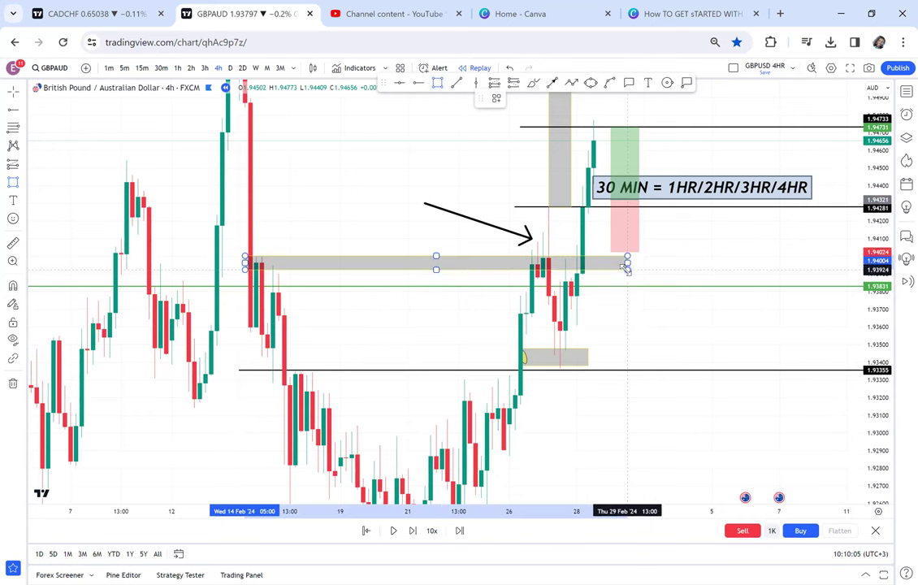
click(626, 269)
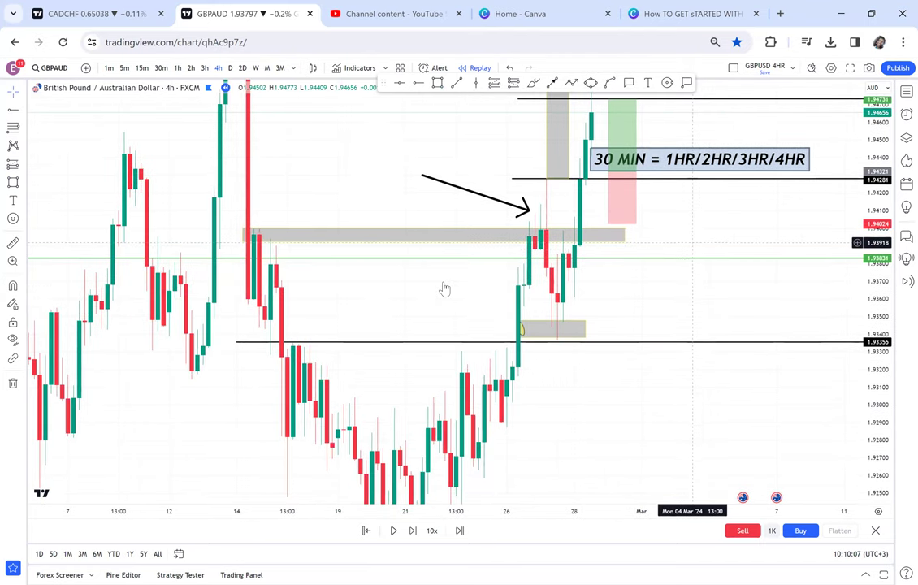
drag(444, 289, 439, 311)
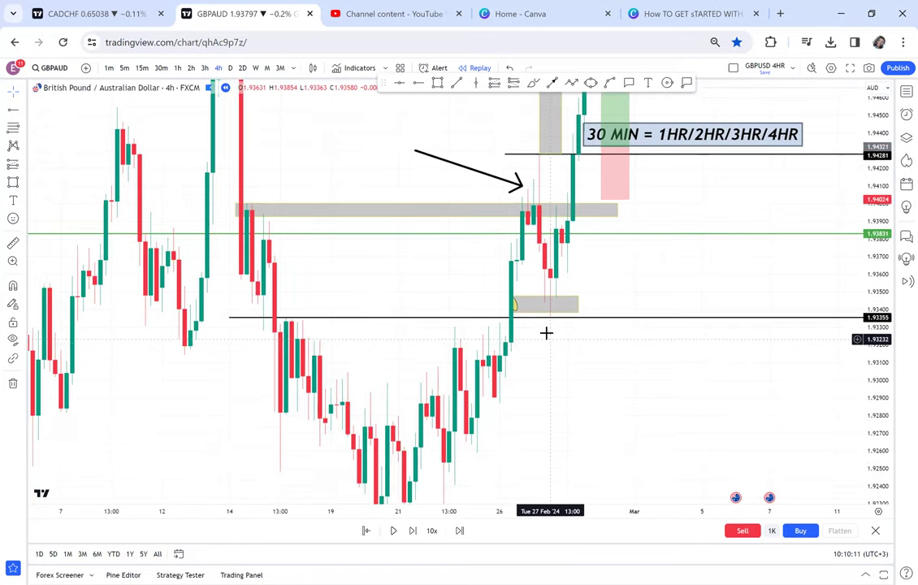
drag(549, 401, 558, 445)
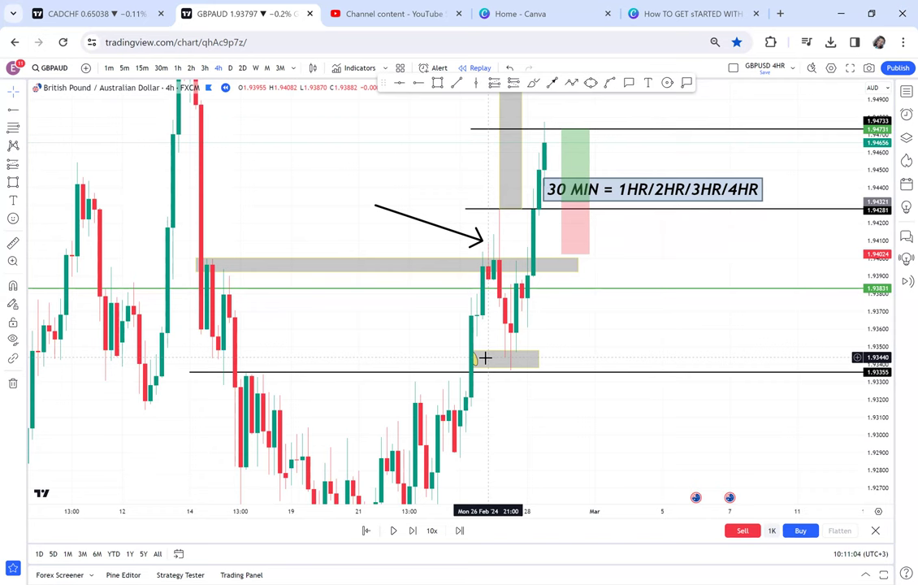
drag(574, 456, 578, 328)
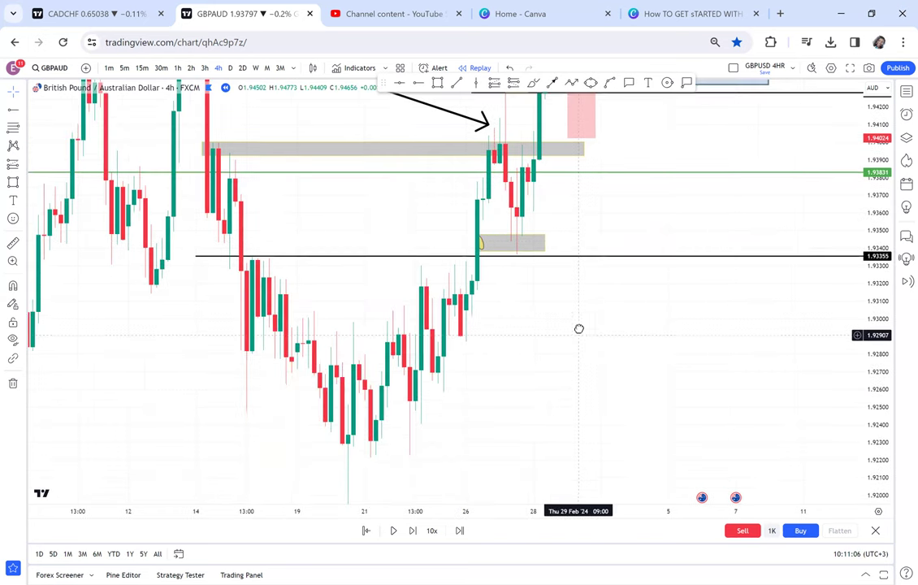